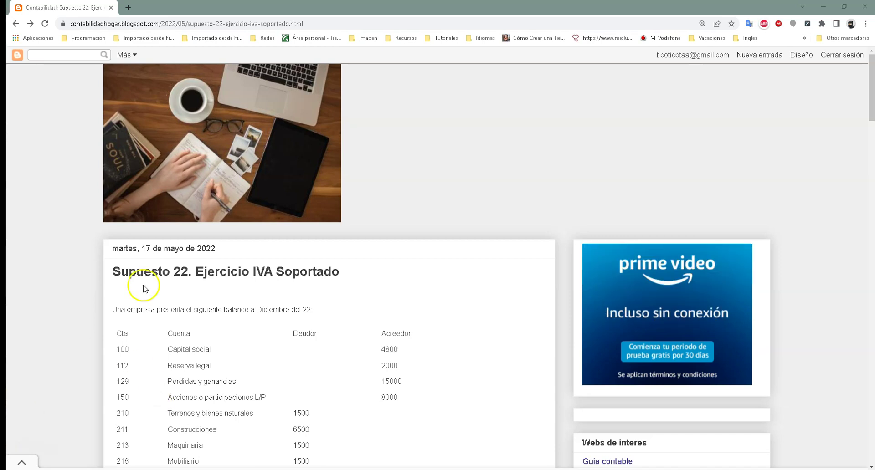
Step: Examine the December 22 opening balance and the list of operations in the Supuesto 22 IVA Soportado exercise on the blog page
click(68, 24)
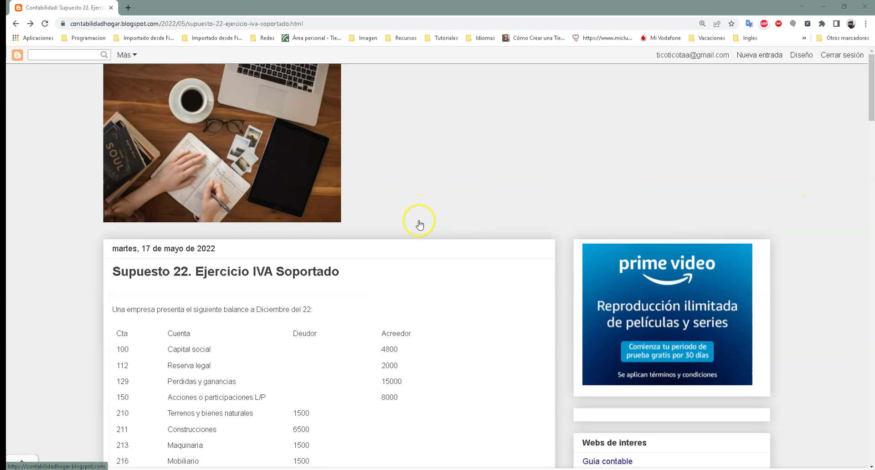
scroll(418, 221, down, 3)
scroll(366, 215, down, 2)
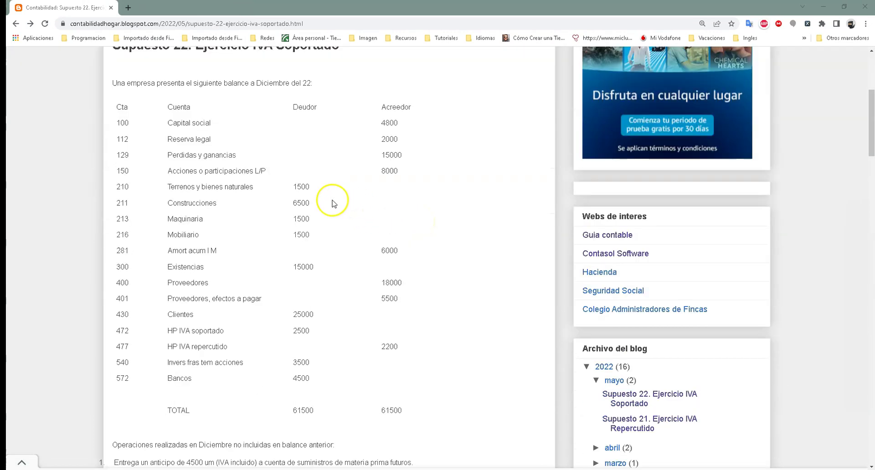
scroll(118, 100, up, 1)
drag(113, 128, 327, 330)
click(371, 236)
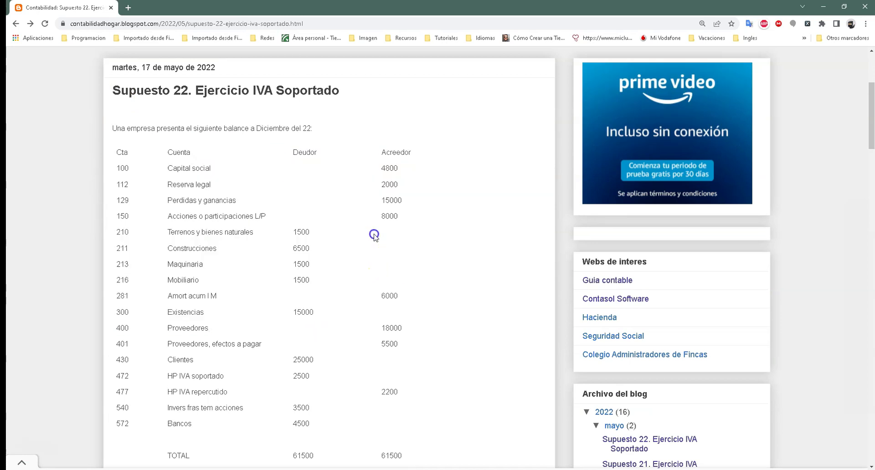
scroll(275, 272, down, 1)
scroll(275, 273, down, 1)
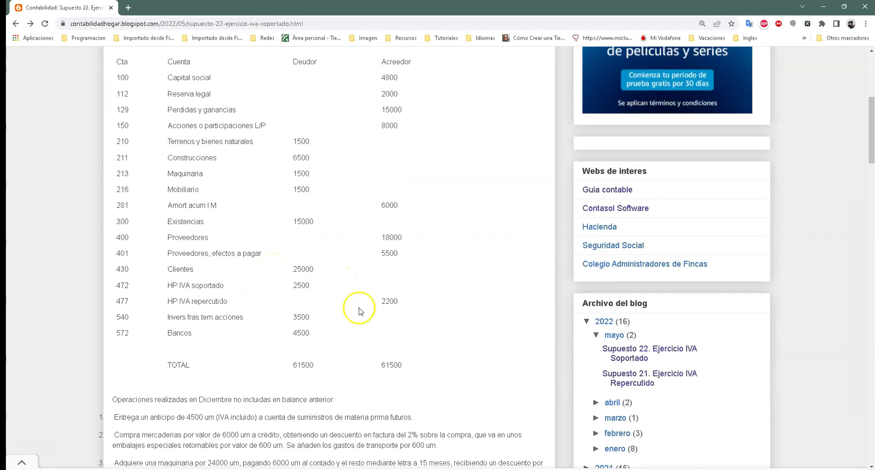
scroll(323, 285, up, 3)
drag(155, 175, 335, 180)
scroll(301, 217, down, 2)
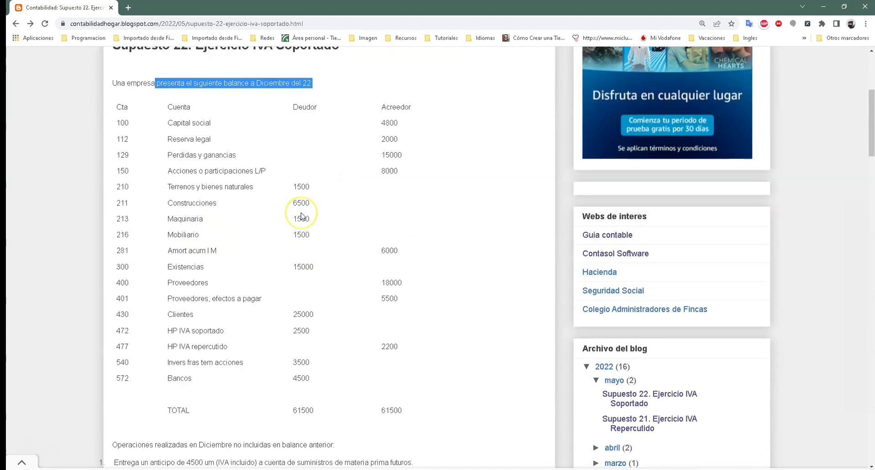
scroll(301, 217, down, 1)
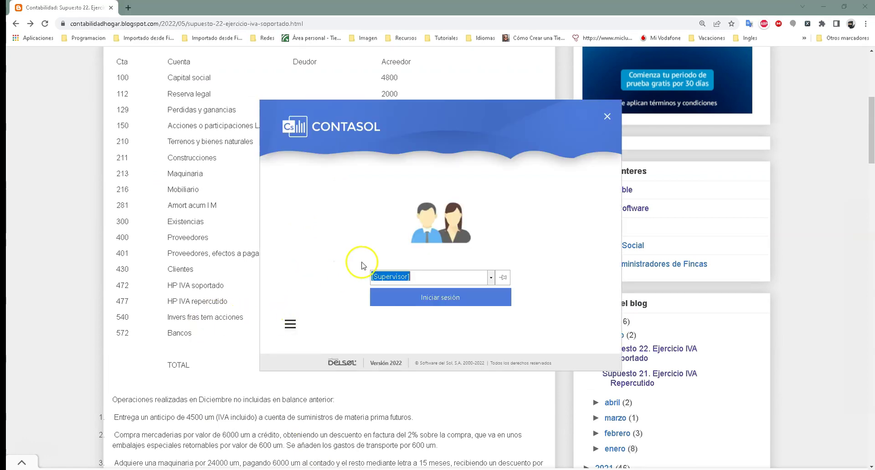
Step: Switch to CONTASOL, sign in as Supervisor and start a new General journal entry dated 01/12/2022
click(444, 297)
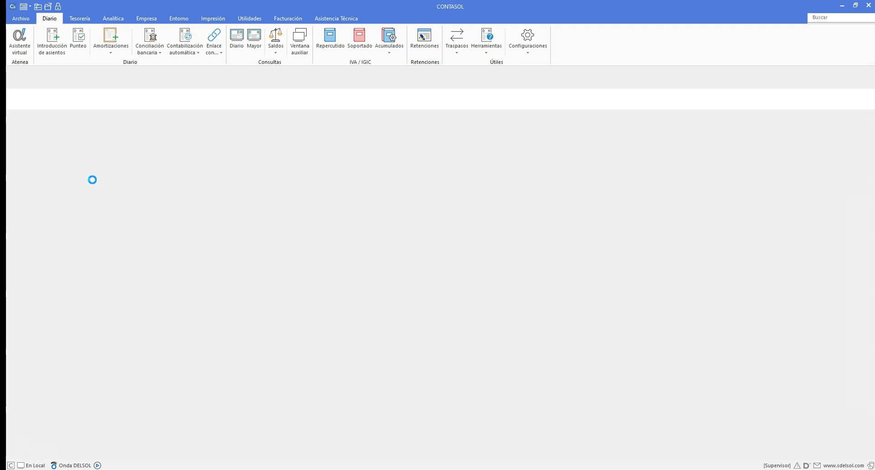
click(132, 166)
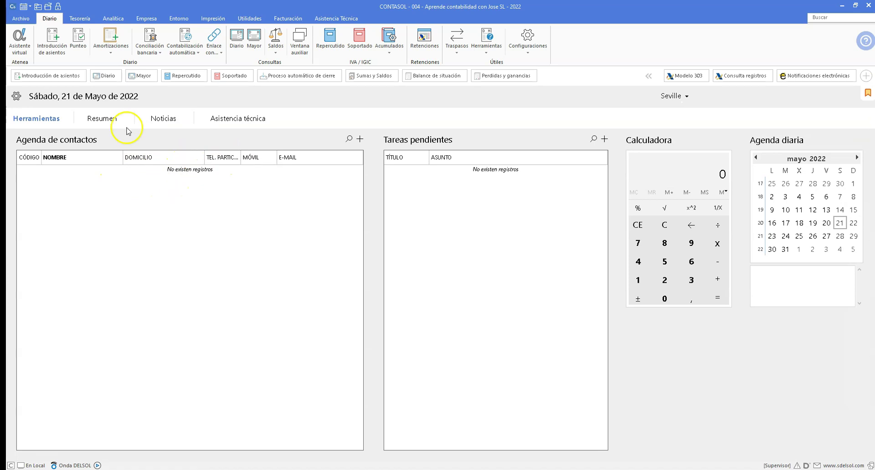
click(44, 77)
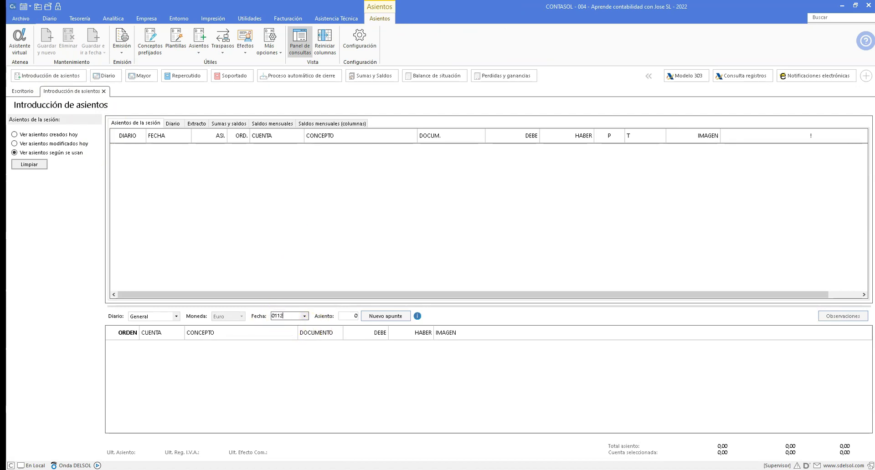
key(Return)
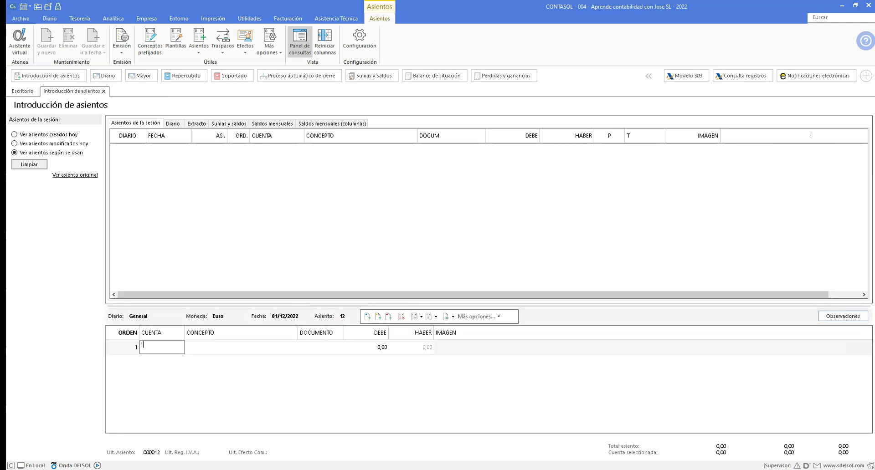
Step: Enter the first line on account 100.0.0.000 with the concept ASIENTO INICIAL and 4800 in Haber, taken from the exercise
text(100.0)
key(Return)
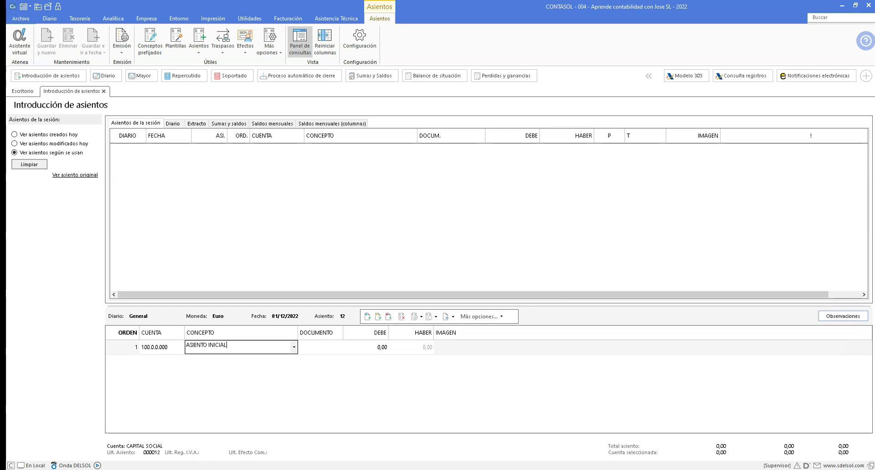
key(Return)
key(Return)
key(Return)
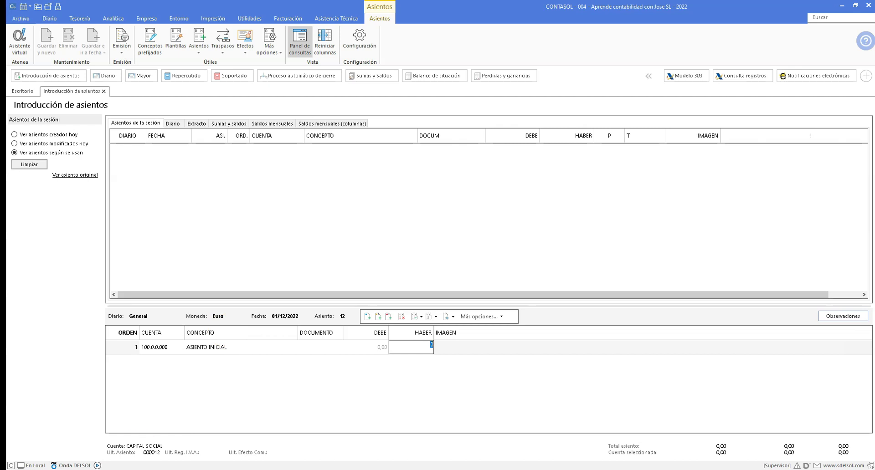
key(alt+Tab)
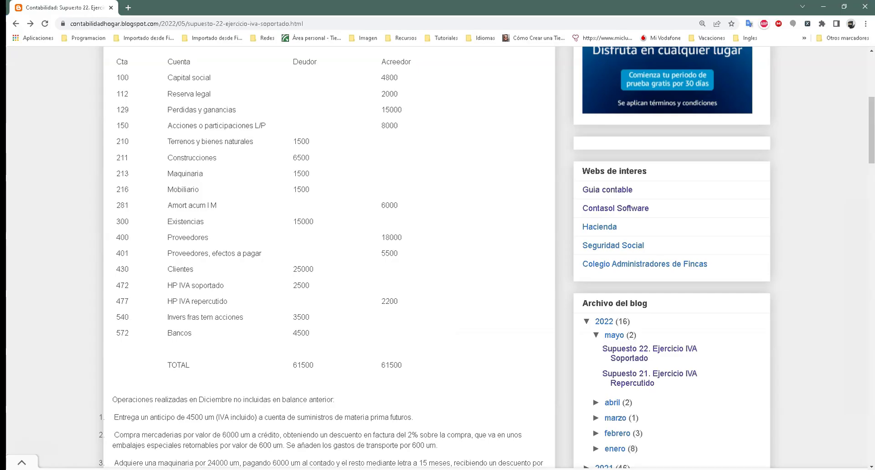
key(alt+Tab)
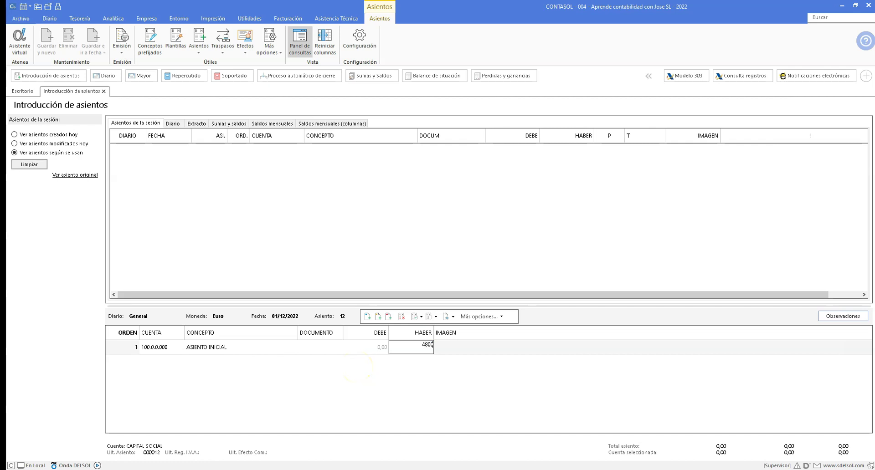
key(Return)
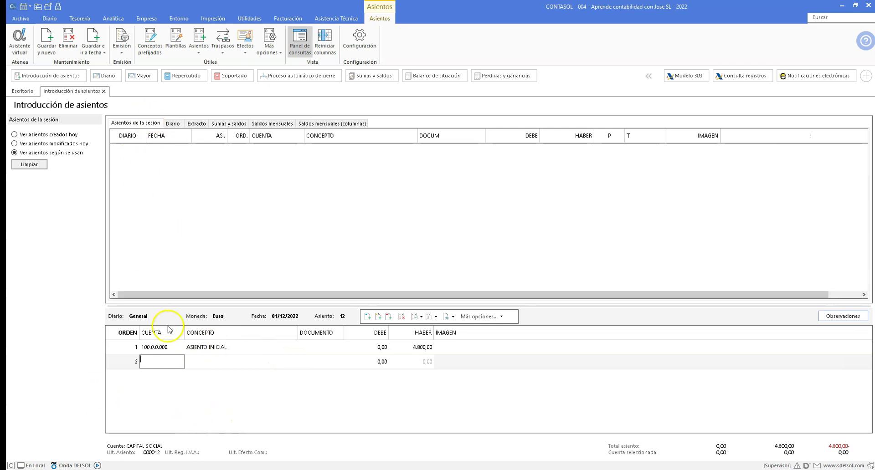
Step: Enlarge the entry grid slightly and add a line for account 112.0.0.000 with 2000 in Haber
drag(163, 304, 160, 298)
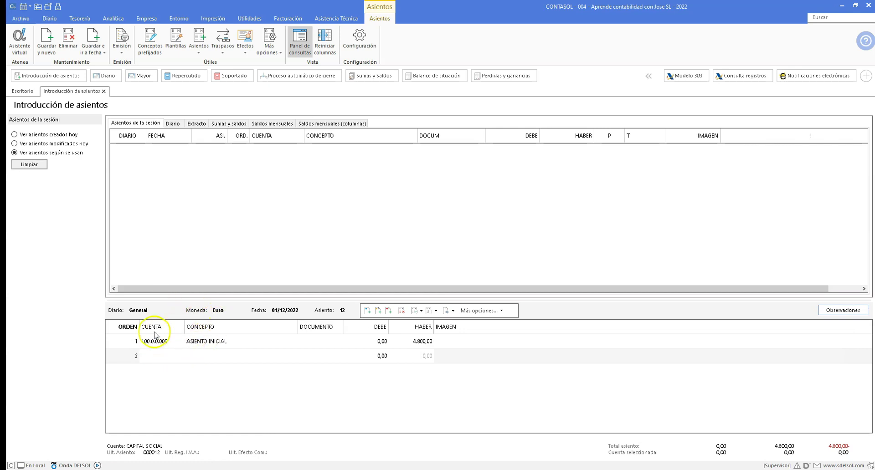
click(166, 357)
text(112.)
key(Return)
key(Return)
key(Return)
text(2000)
key(Return)
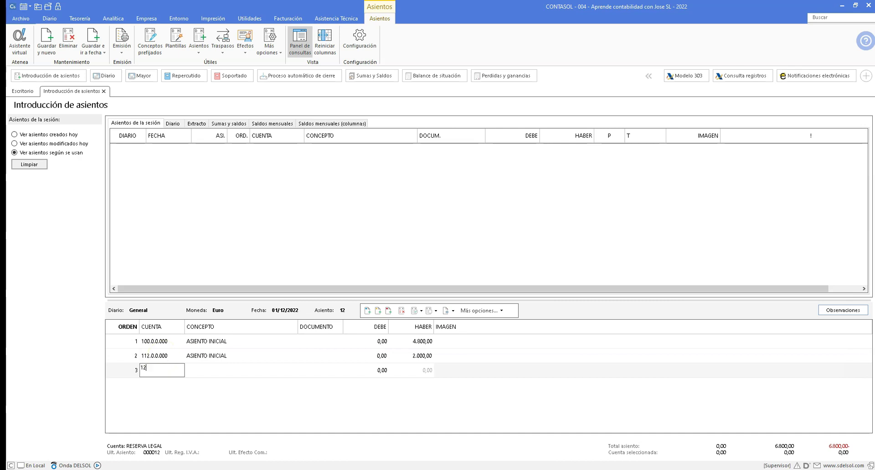
Step: Add a line for account 129.0.0.000 with 15000 in Haber
text(129.)
key(Return)
key(Return)
text(15000)
key(Return)
Step: Add a line for account 150.0.0.000 with 8000 in Haber, creating the missing account
text(150.)
key(Return)
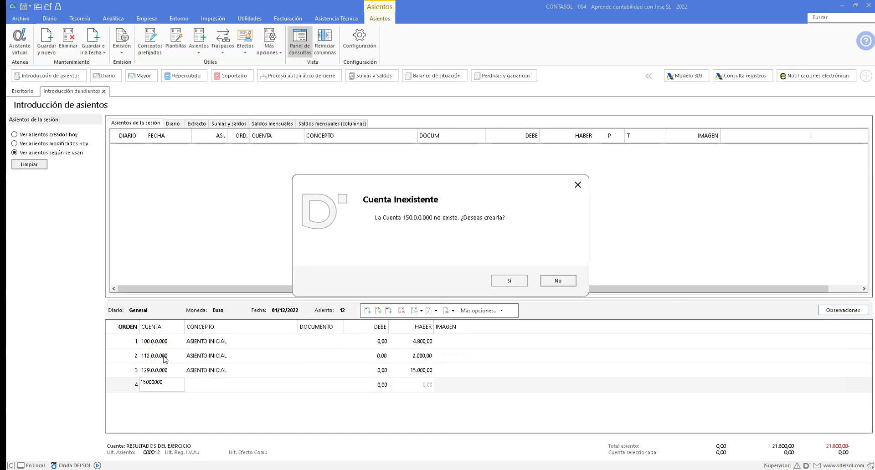
click(505, 280)
key(Return)
key(Return)
Step: Add a line for account 210.0.0.000 with 1500 in Debe
text(210.)
key(Return)
key(Return)
text(1500)
key(Return)
key(Return)
Step: Add a line for account 211.0.0.000 with 6500 in Debe
text(211.)
key(Return)
key(Return)
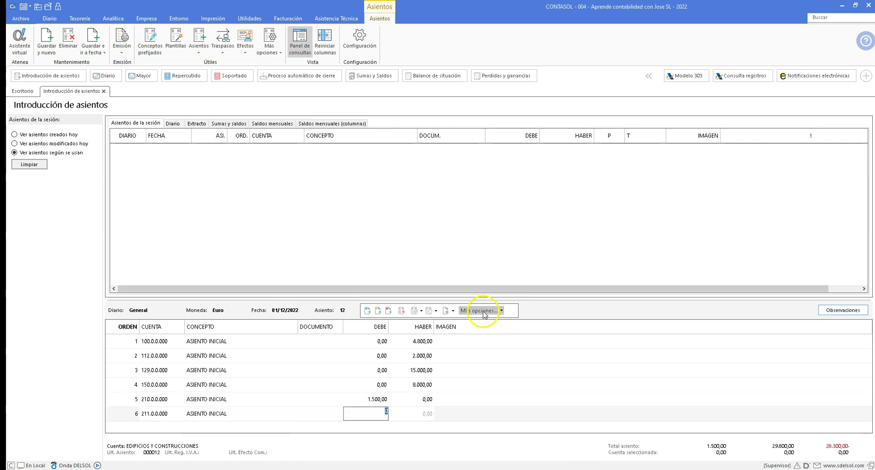
text(6500)
key(Return)
key(Return)
Step: Add a line for account 213.0.0.000 with 1500 in Debe
text(213.)
key(Return)
key(Return)
text(1500)
key(Return)
key(Return)
Step: Add a line for account 216.0.0.000 with 1500 in Debe
text(216)
key(Return)
key(Return)
text(1500)
key(Return)
key(Return)
Step: Add a line for account 281.0.0.000 with 6000 in Haber
text(281.)
key(Return)
key(Return)
key(Return)
text(6000)
key(Return)
Step: Add a line for account 300.0.0.000 with 15000 in Debe
text(300.)
key(Return)
key(Return)
text(15000)
key(Return)
key(Return)
Step: Add a line for supplier account 400.0.0.000 with the concept ASIENTO INICIAL and 18000 in Haber
text(400.)
key(Return)
key(Return)
key(Return)
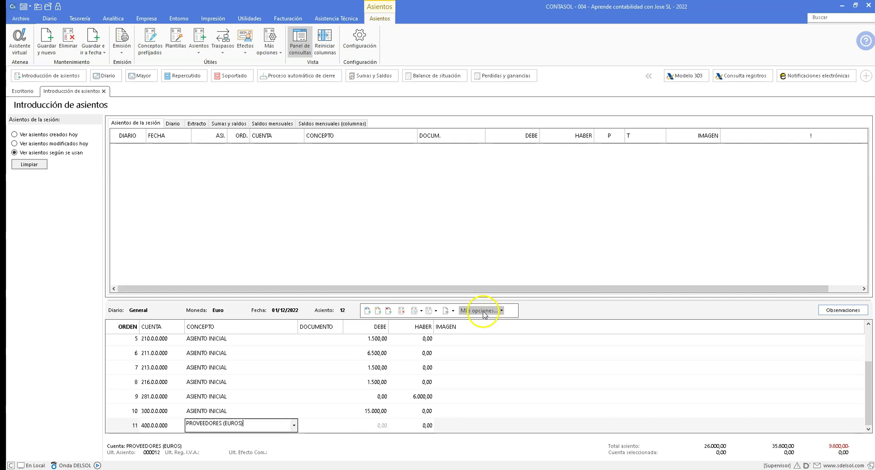
text(18000)
key(Return)
key(Return)
Step: Add a line for account 401.0.0.000 with the concept ASIENTO INICIAL and 5500 in Haber
text(401.)
key(Return)
key(Return)
key(Return)
text(5500)
key(Return)
key(Return)
Step: Add a line for customer account 430.0.0.000 with the concept ASIENTO INICIAL and 25000 in Debe
text(430.)
key(Return)
key(Return)
key(Return)
text(25000)
key(Return)
key(Return)
Step: Add an input VAT line on account 472.0.0.021 with 2500 in Debe
text(472.21)
key(Return)
key(Return)
key(Return)
text(2500)
key(Return)
Step: Add an output VAT line on account 477.0.0.021 with 2200 in Haber
text(477.21)
key(Return)
key(Return)
key(Return)
key(Return)
text(2200)
key(Return)
Step: Create the missing account 540.0.0.000 and add its line with 3500 in Debe
text(540.)
key(Return)
key(Return)
click(521, 317)
click(509, 281)
key(Return)
key(Return)
text(3500)
key(Return)
Step: Add the bank line on account 572.0.0.000 with 4500 in Debe and save the complete opening entry
text(572.)
key(Return)
key(Return)
key(Return)
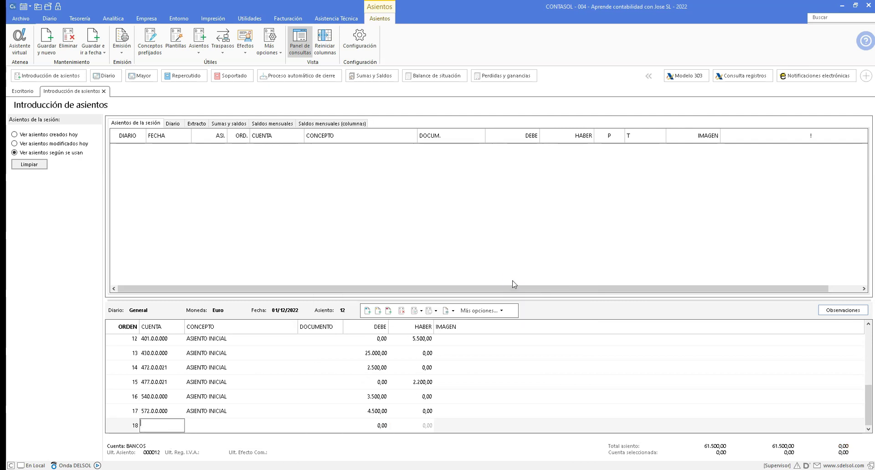
key(Return)
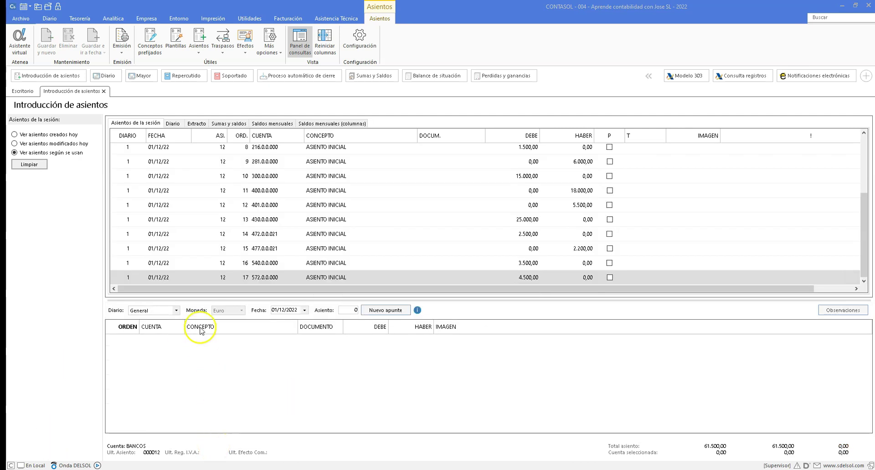
Step: Enlarge the list of session entries and review the lines of the saved opening entry
click(292, 246)
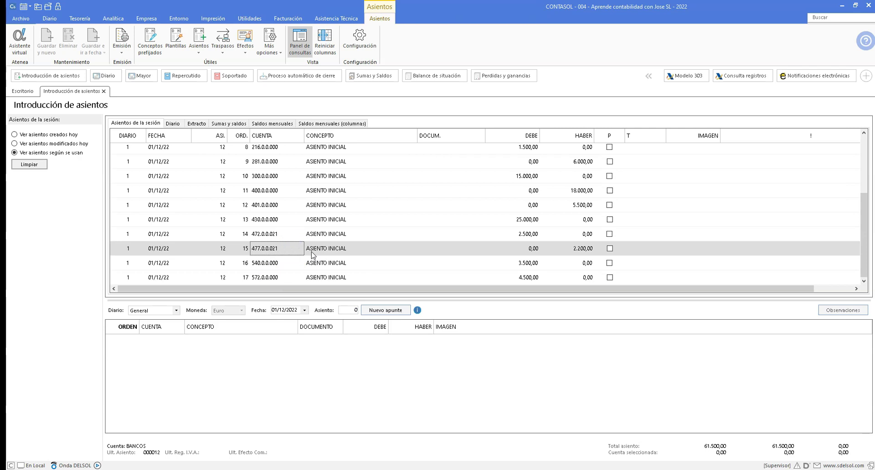
scroll(313, 256, up, 3)
drag(302, 299, 301, 338)
click(328, 283)
scroll(328, 282, down, 2)
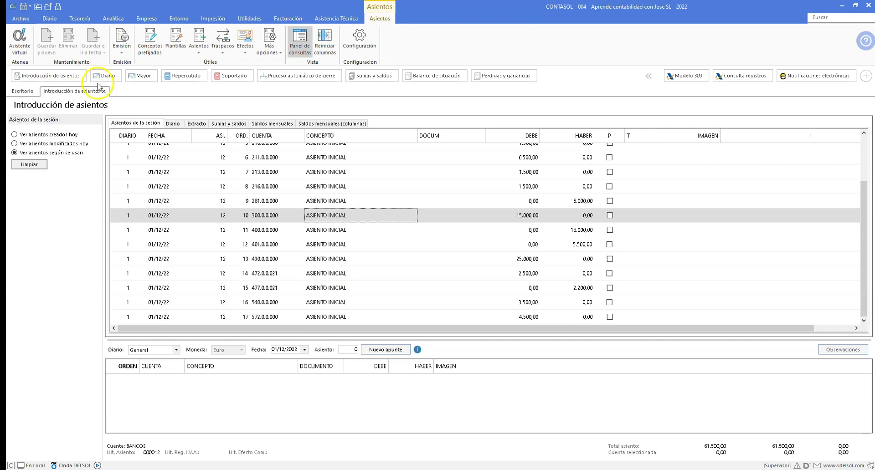
Step: Display all movements in the Diario query and check the accounts of the opening entry line by line
click(104, 77)
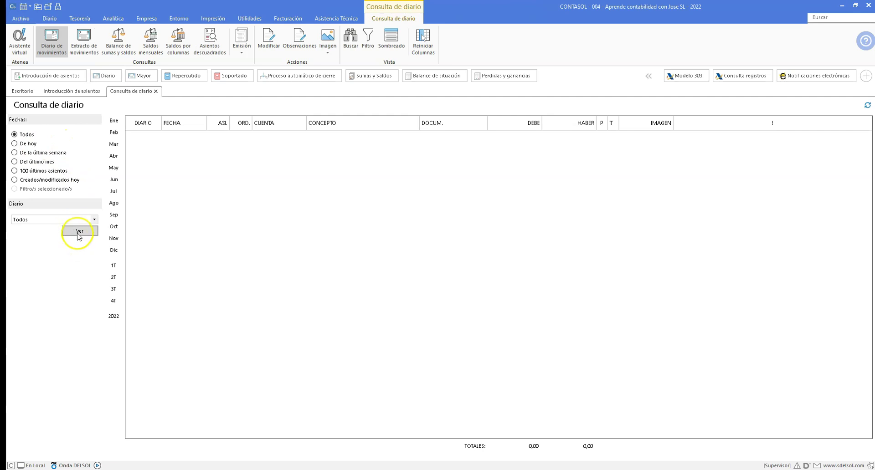
click(74, 231)
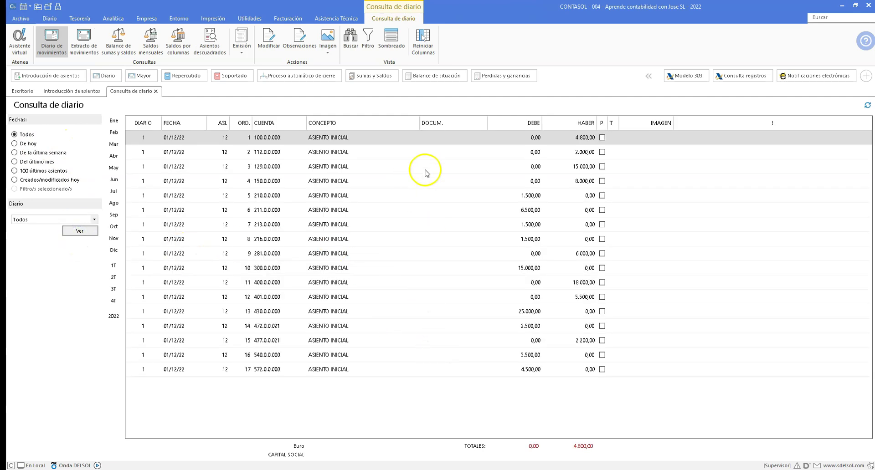
click(265, 365)
click(265, 341)
click(266, 326)
click(267, 311)
click(269, 268)
click(253, 239)
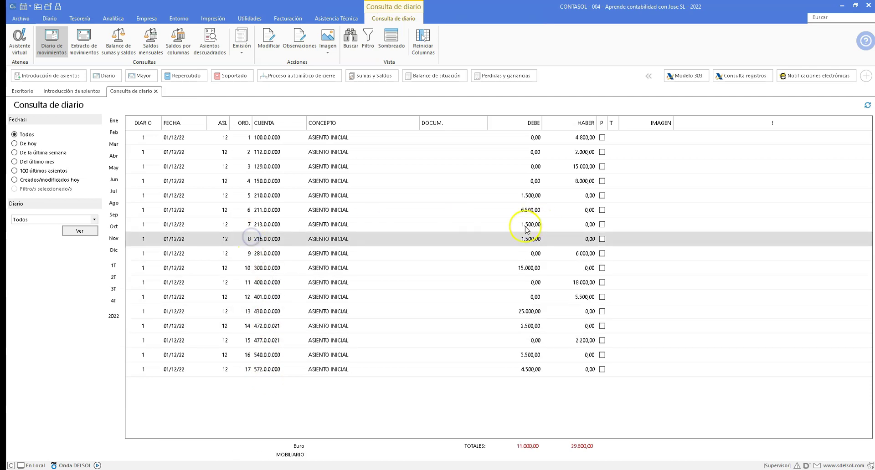
Step: Check the Debe and Haber amounts of the opening entry's lines in the Diario query
click(525, 195)
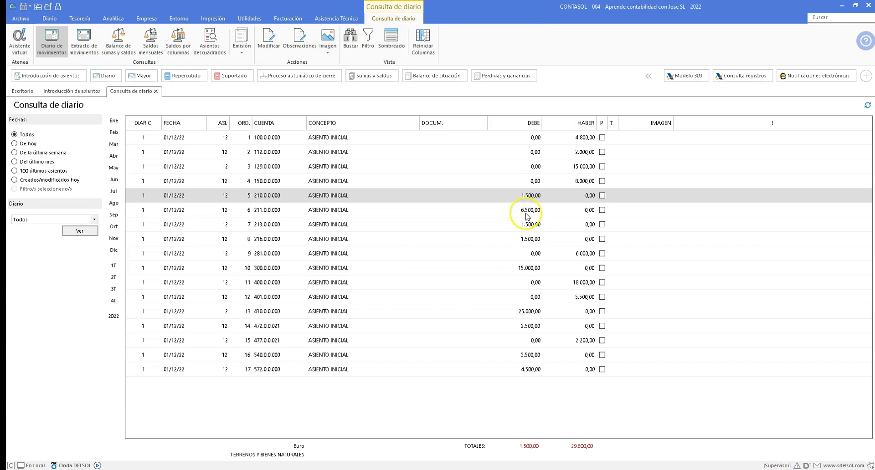
click(530, 209)
click(530, 225)
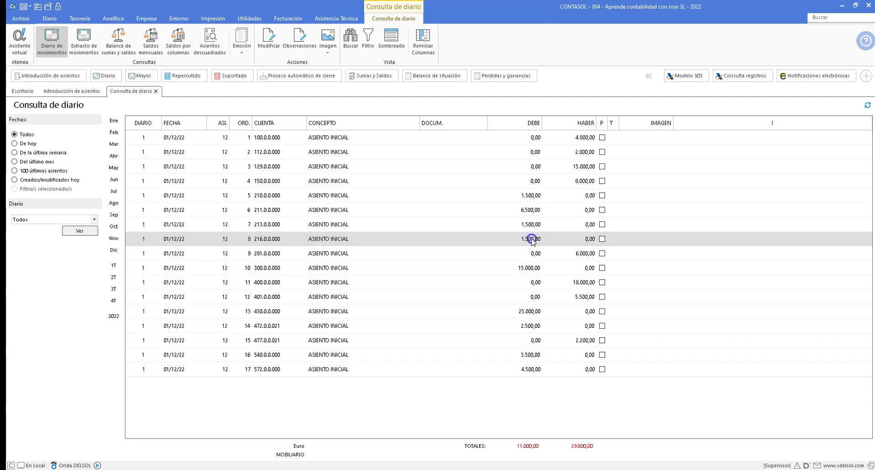
click(579, 180)
click(534, 295)
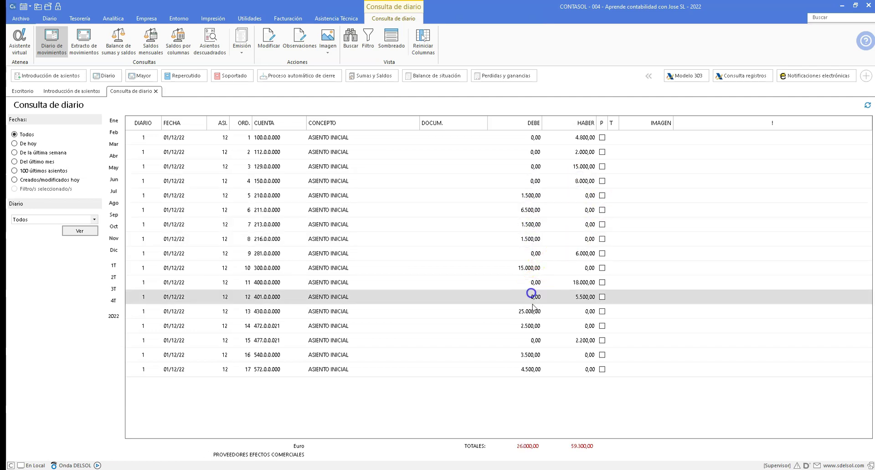
click(581, 339)
click(536, 333)
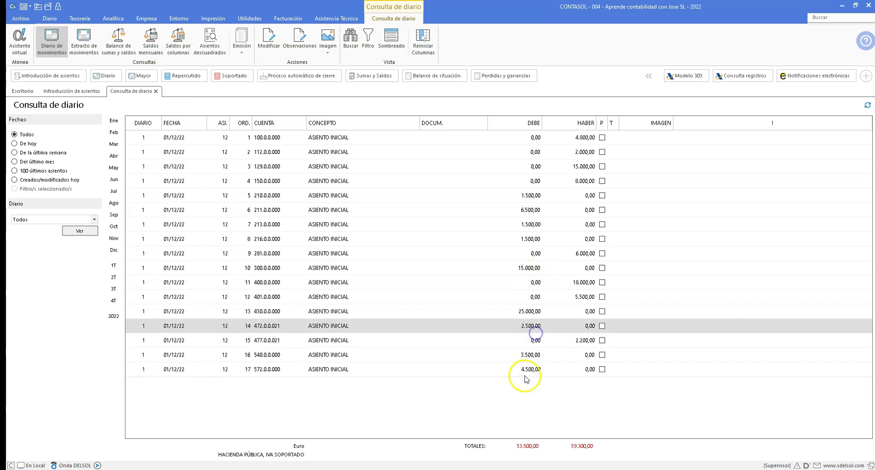
click(573, 282)
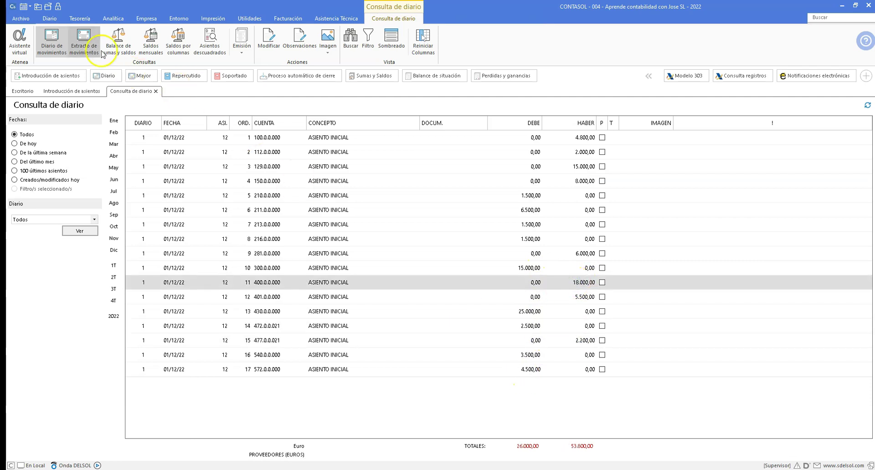
Step: Preview the Balance de Sumas y Saldos report for 2022 covering Apertura to Cierre
click(202, 20)
click(111, 54)
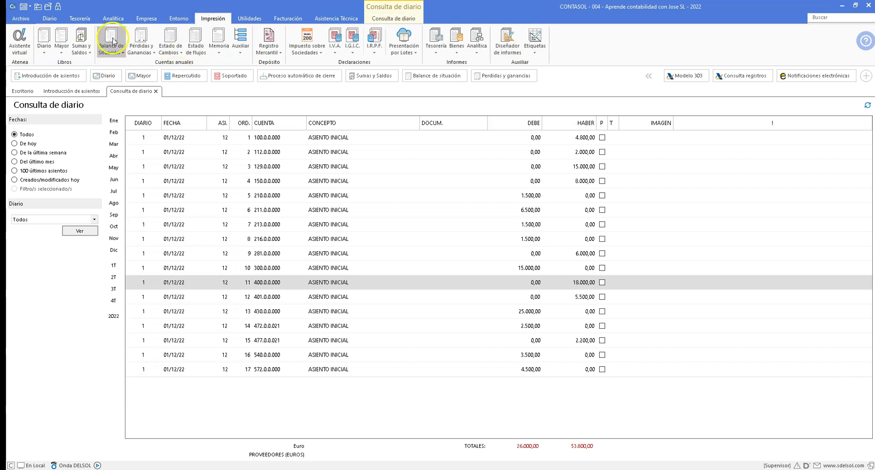
click(81, 40)
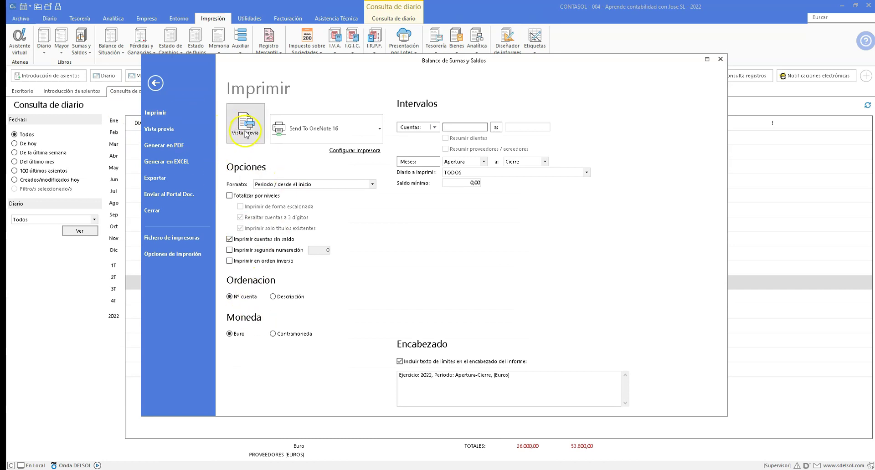
click(246, 133)
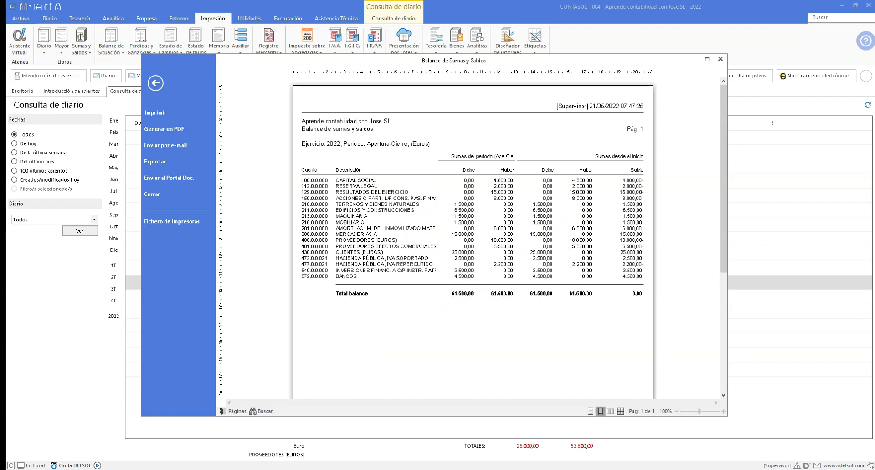
Step: Switch to the exercise page in the browser and compare its Deudor and Acreedor totals with the Balance de Sumas y Saldos in CONTASOL
key(alt+Tab)
drag(290, 365, 332, 376)
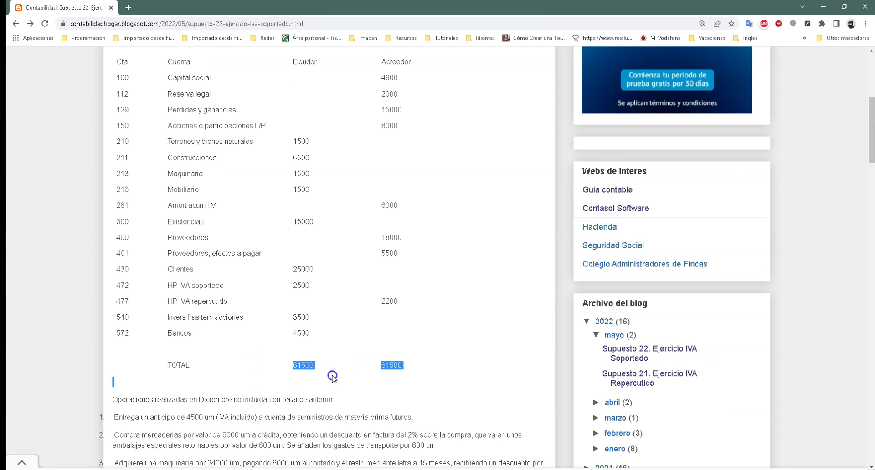
scroll(301, 361, down, 2)
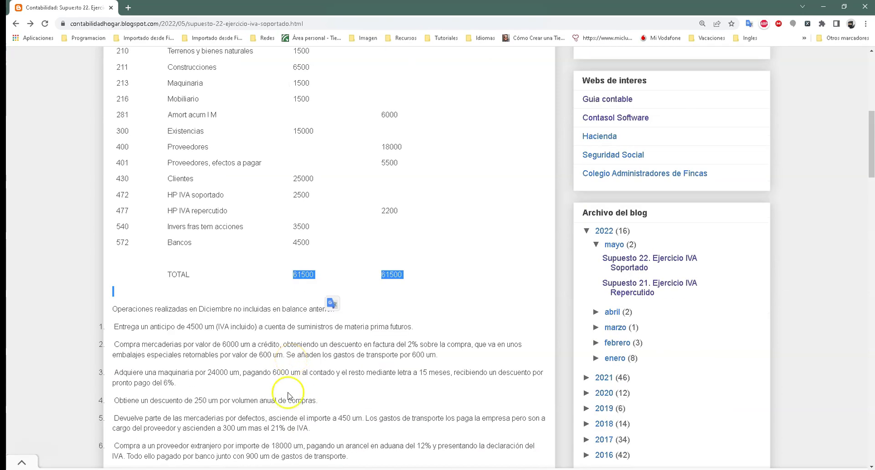
key(alt+Tab)
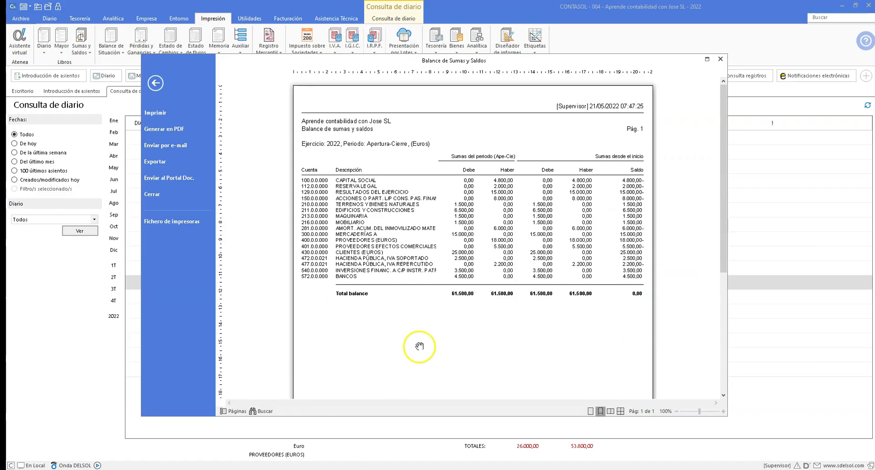
Step: Close the report preview, return to Introducción de asientos and enlarge the area for entering new entries
click(720, 58)
click(363, 207)
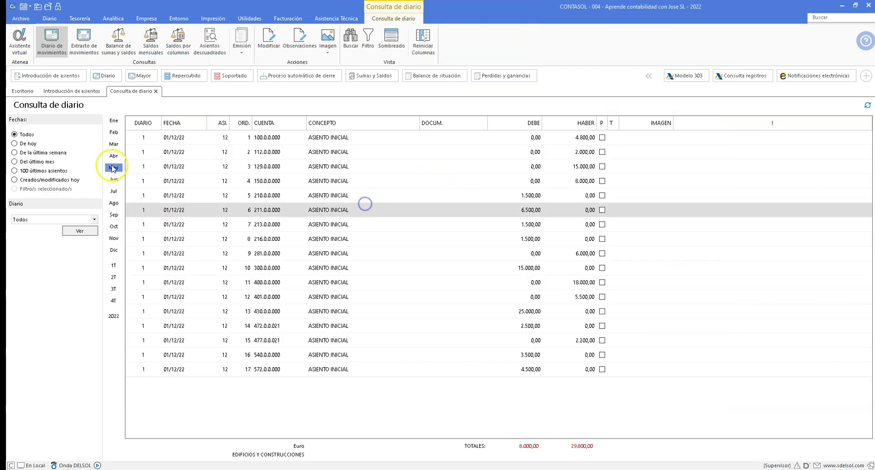
click(75, 92)
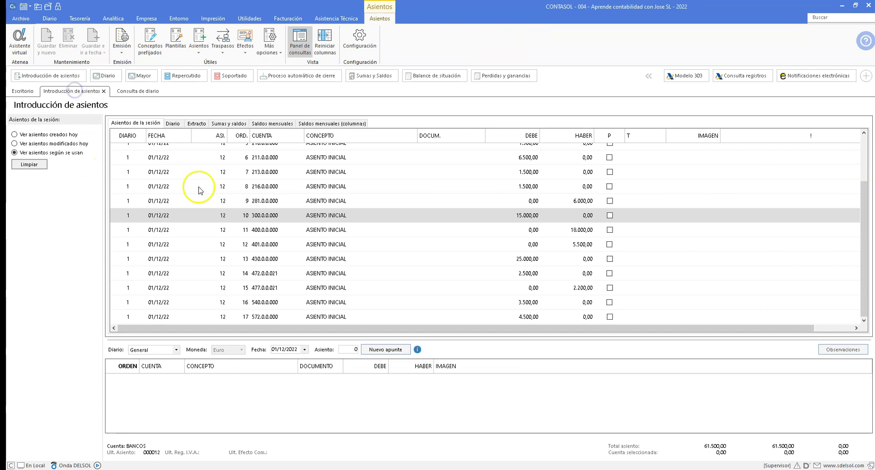
click(261, 274)
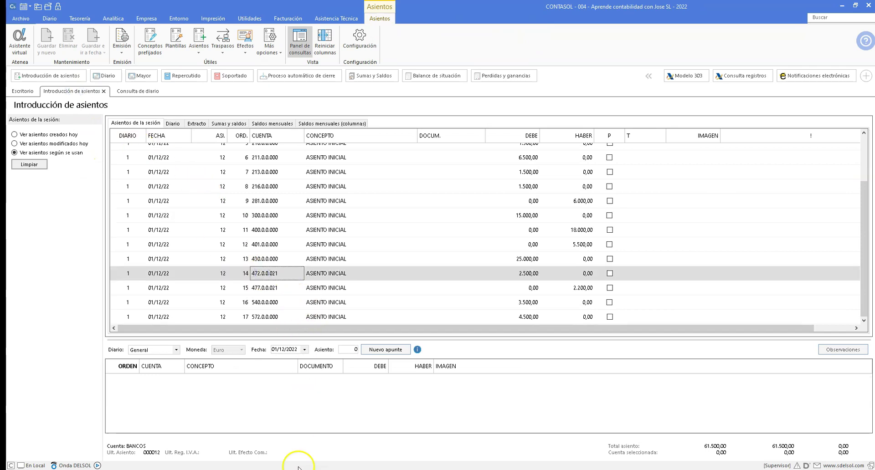
drag(316, 338, 315, 313)
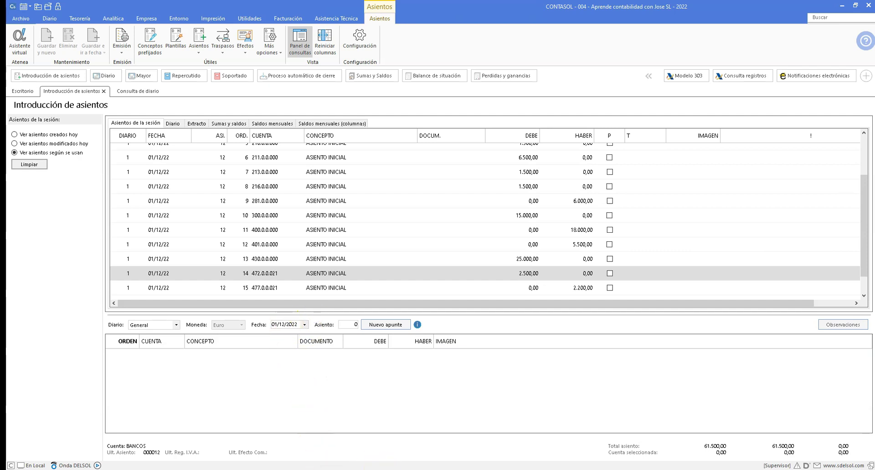
Step: Switch to the exercise page in the browser and read operation 1 about the 4500 um supplier advance with IVA included
key(alt+Tab)
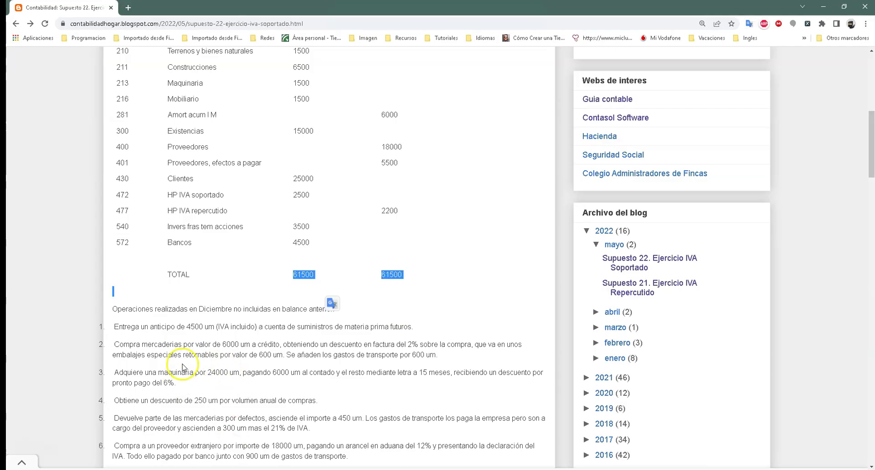
scroll(182, 367, down, 1)
click(111, 189)
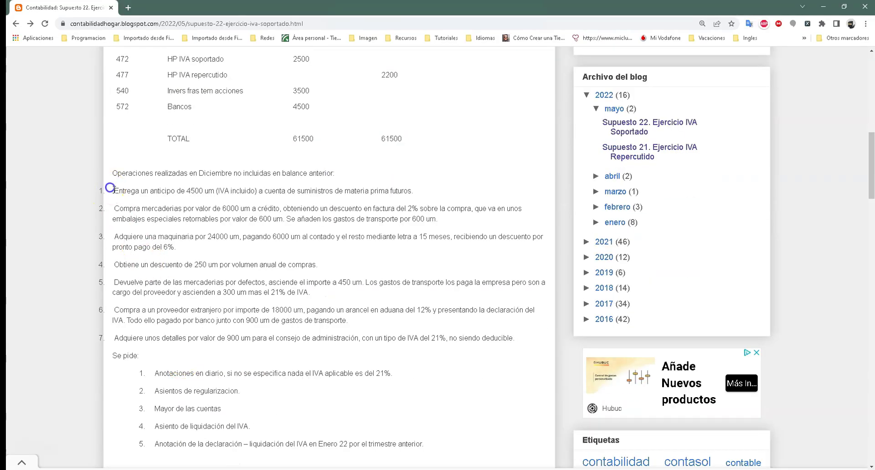
drag(114, 190, 223, 188)
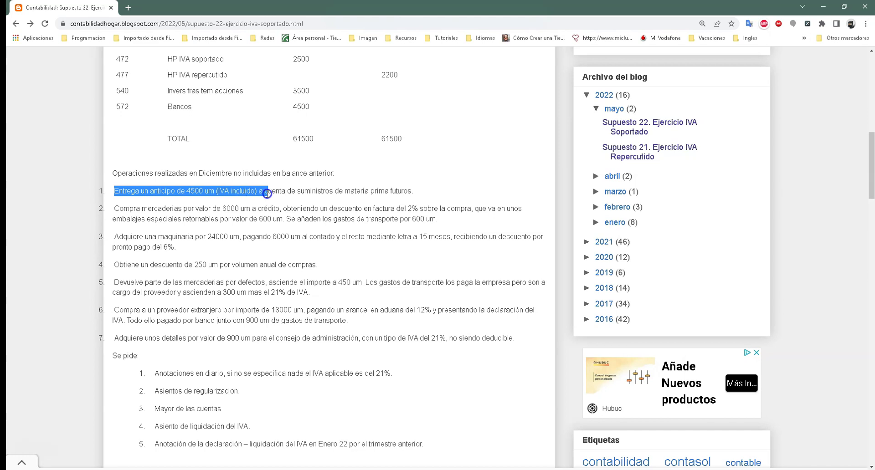
drag(267, 194, 269, 193)
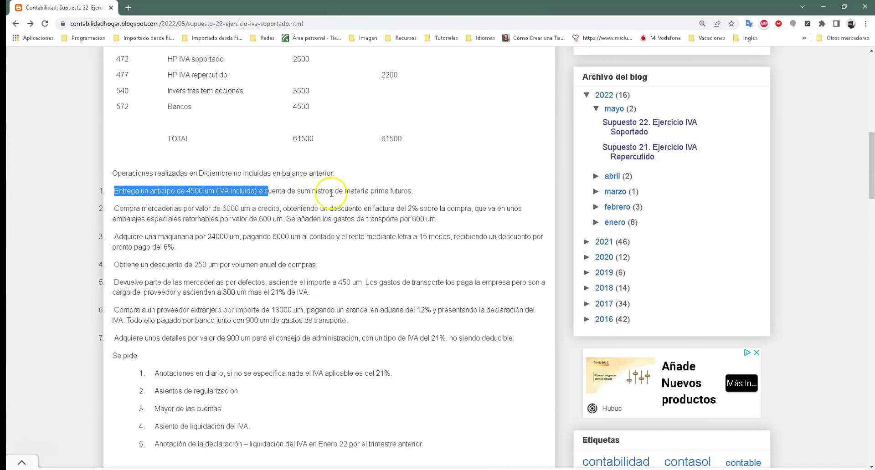
click(377, 195)
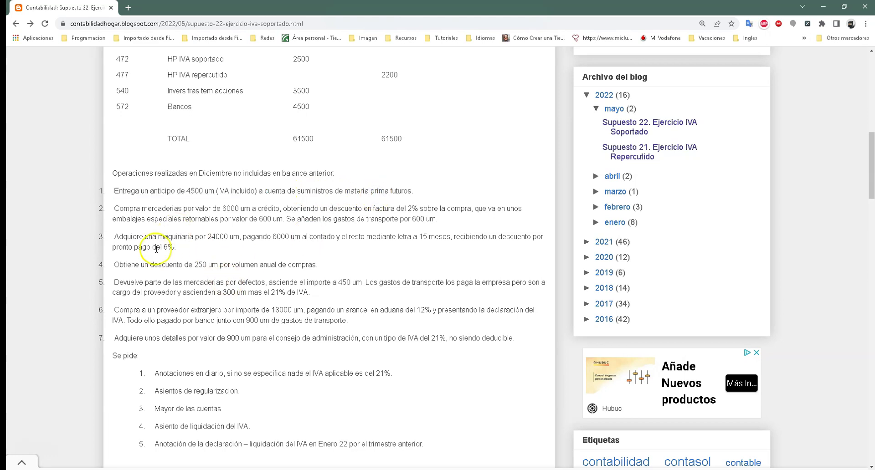
click(201, 190)
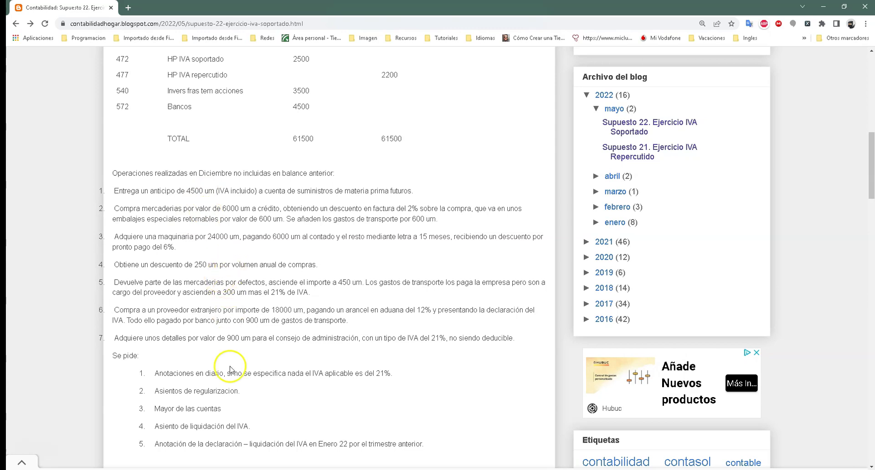
Step: Switch back to CONTASOL and start a General entry dated 01/12/2022 with account 572.0.0.000 on the first line
key(alt+Tab)
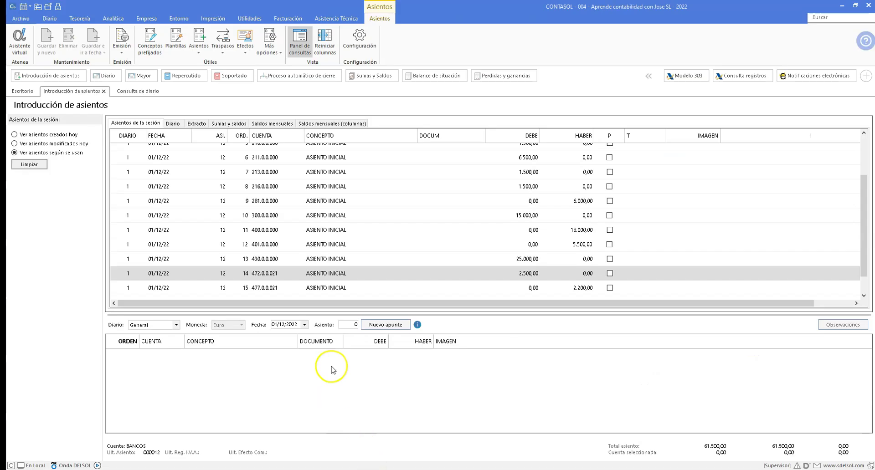
click(294, 324)
click(258, 326)
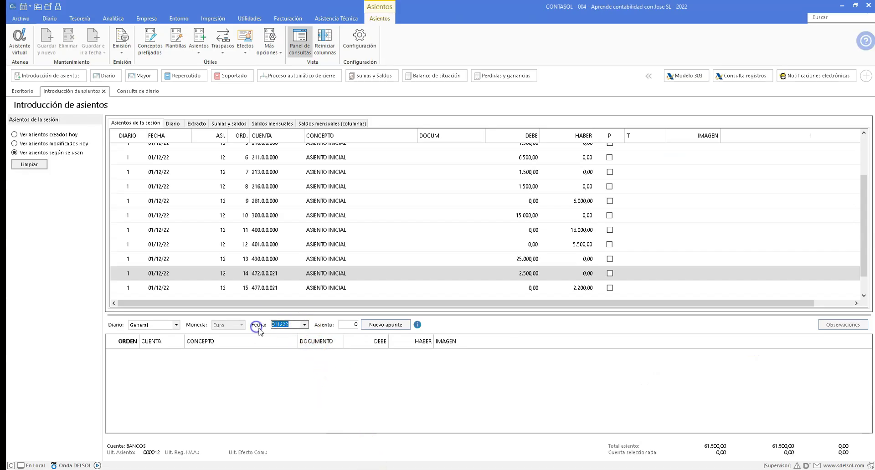
key(Return)
key(Return)
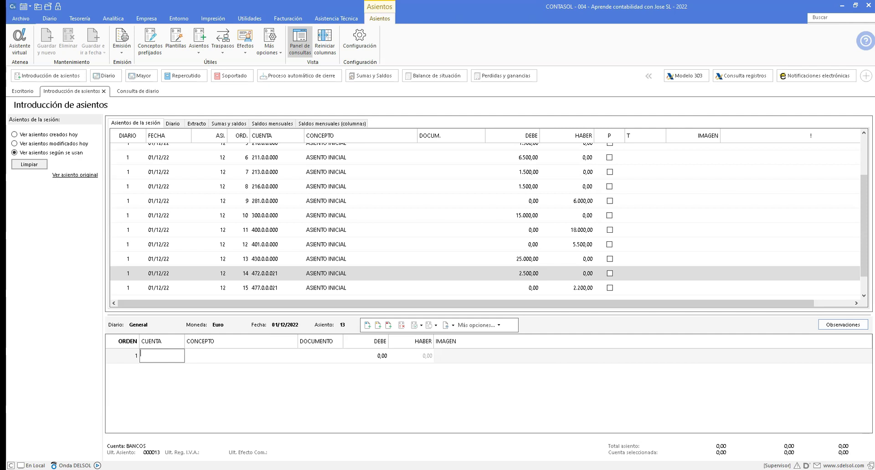
text(572.)
key(Return)
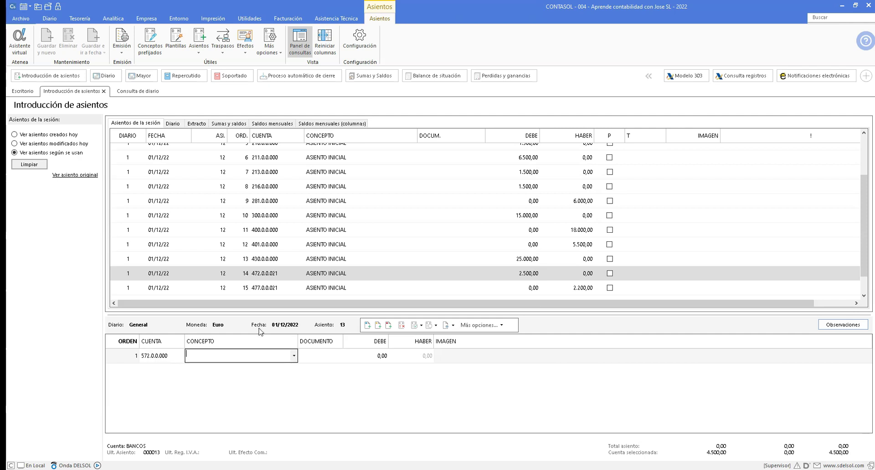
Step: Complete the bank line with the concept ANTICIPO PROVEEDORES and a Haber amount of 4.500,00
text(ANT)
key(Return)
key(Return)
key(Return)
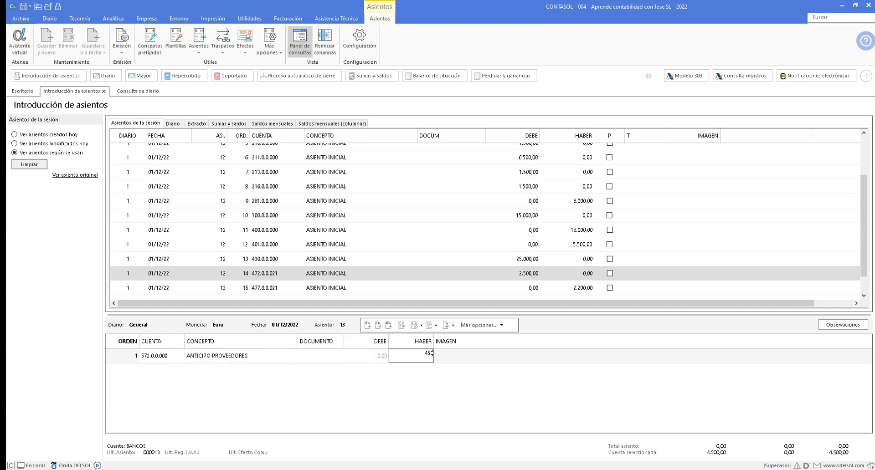
text(45000)
key(Return)
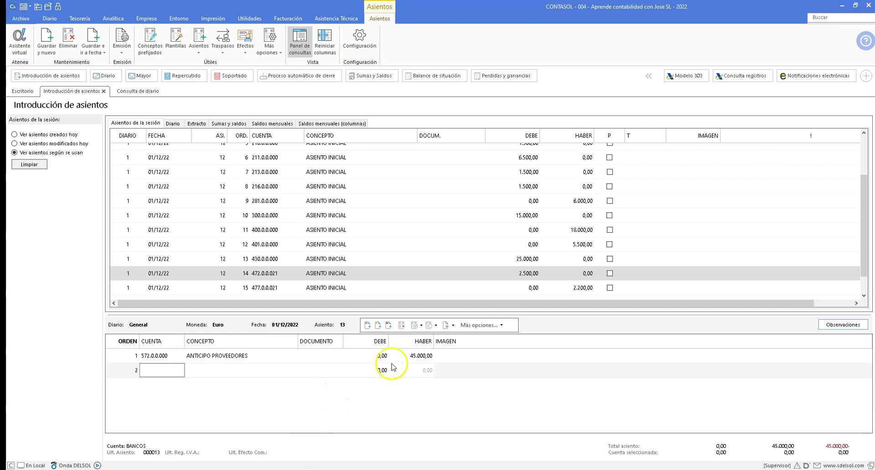
click(407, 355)
drag(406, 354, 461, 354)
text(45)
key(Return)
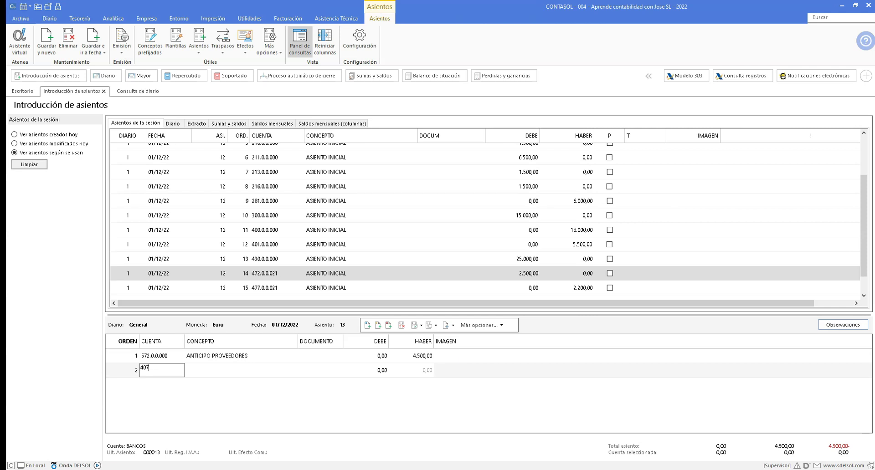
Step: Add a second line for account 407.0.0.000 with the concept ANTICIPO PROVEEDORES and 3.719,00 in Debe
key(Return)
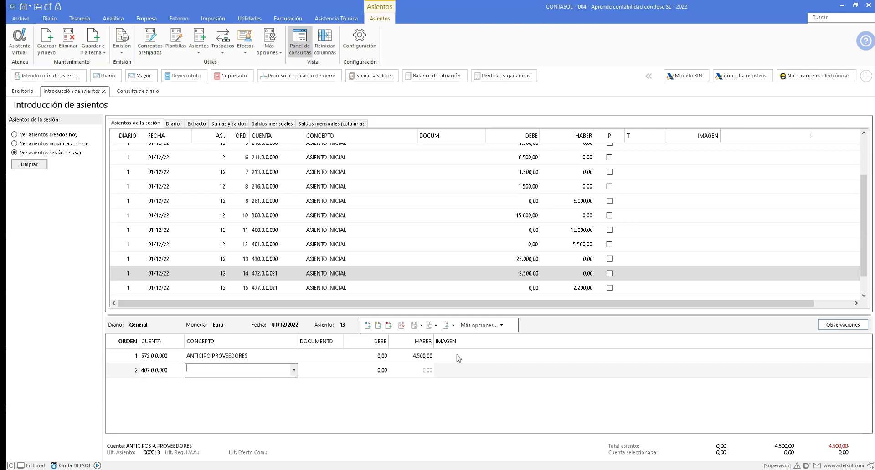
key(Down)
key(Up)
key(Return)
key(Return)
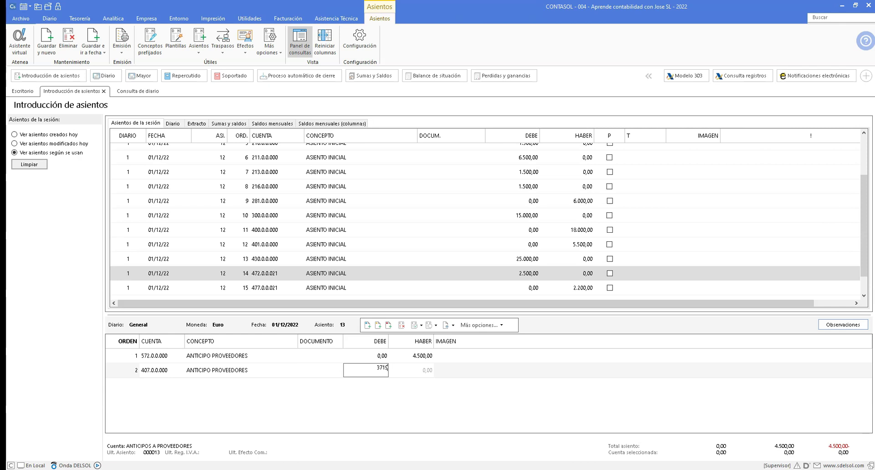
key(Return)
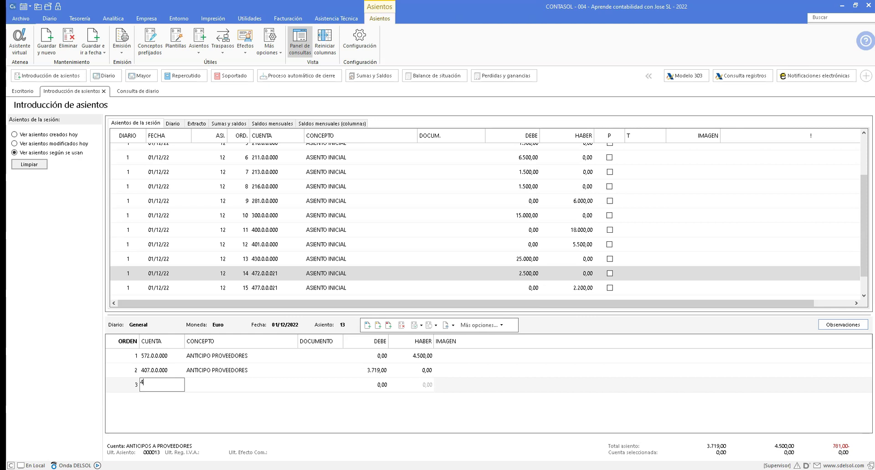
Step: Add a third line for account 472.0.0.021 with the concept ANTICIPO PROVEEDORES and 781,00 in Debe
text(472.0.0.021)
key(Return)
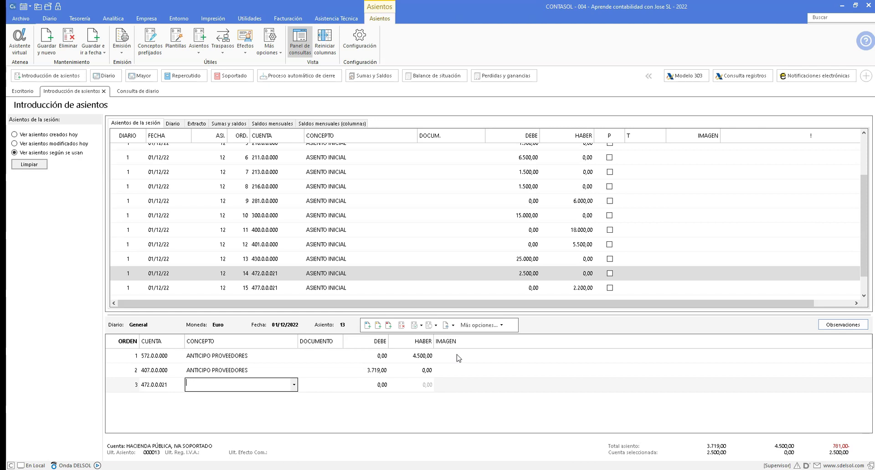
key(Return)
key(Return)
key(Return)
key(Return)
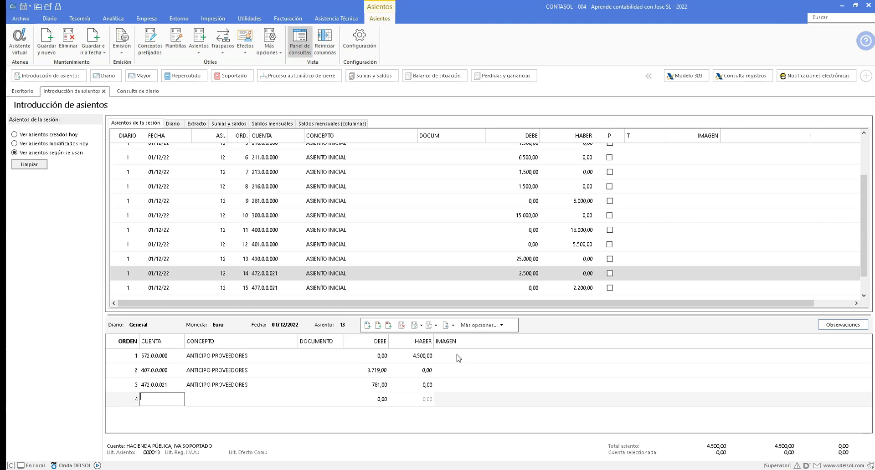
Step: Save the supplier advance entry and review its lines for accounts 407 and 472 in the session list
key(alt)
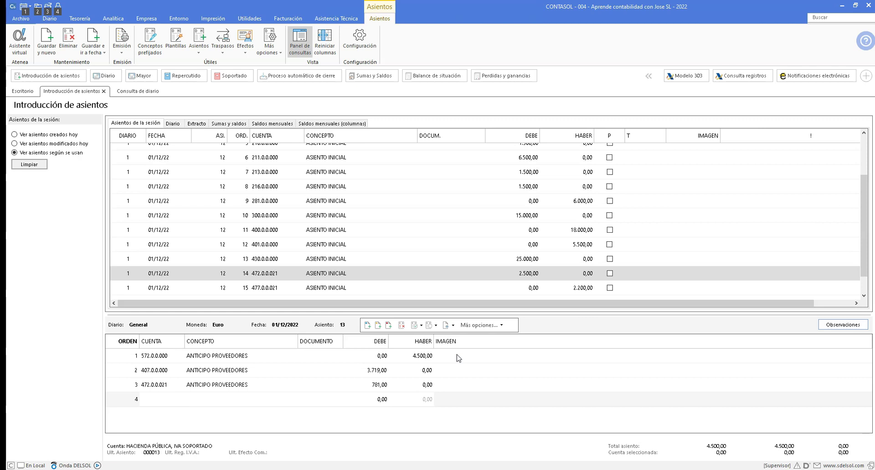
click(152, 399)
key(F5)
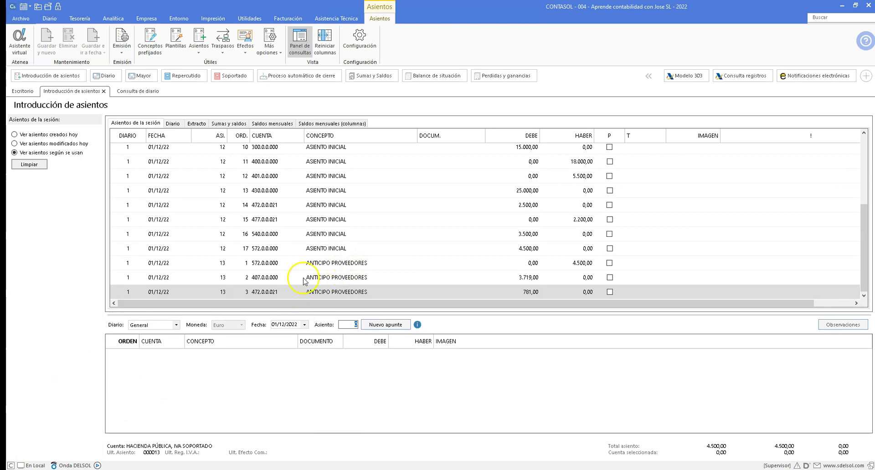
click(260, 280)
click(264, 292)
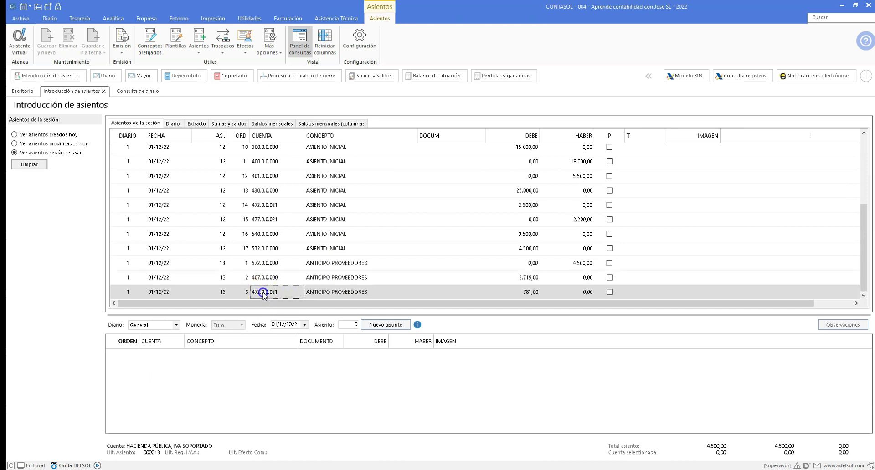
click(258, 278)
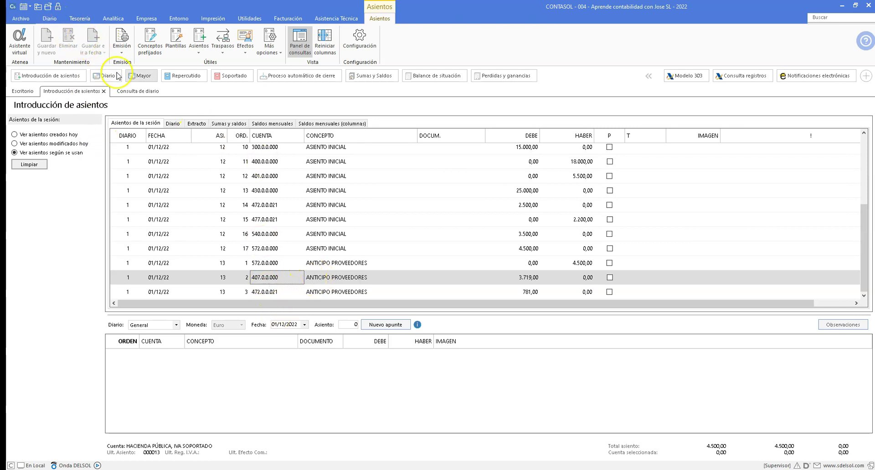
Step: Open the Libro de IVA Soportado and delete the PROVEEDOR X record dated 02/02/2022
click(231, 79)
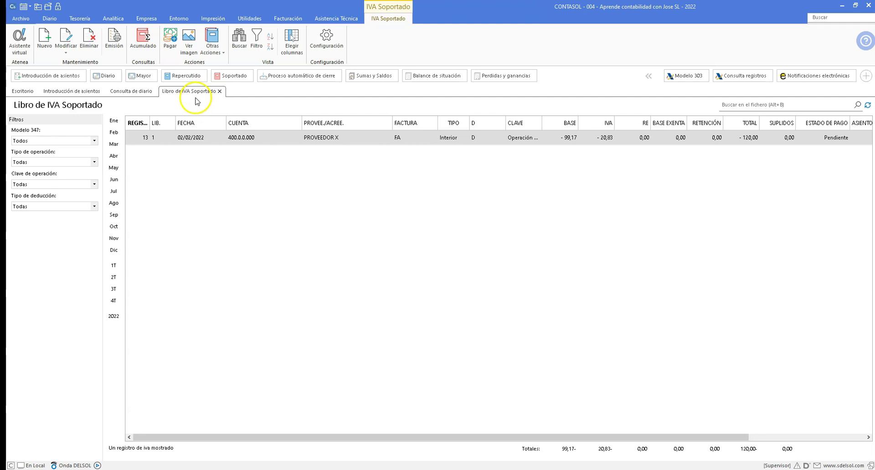
click(188, 142)
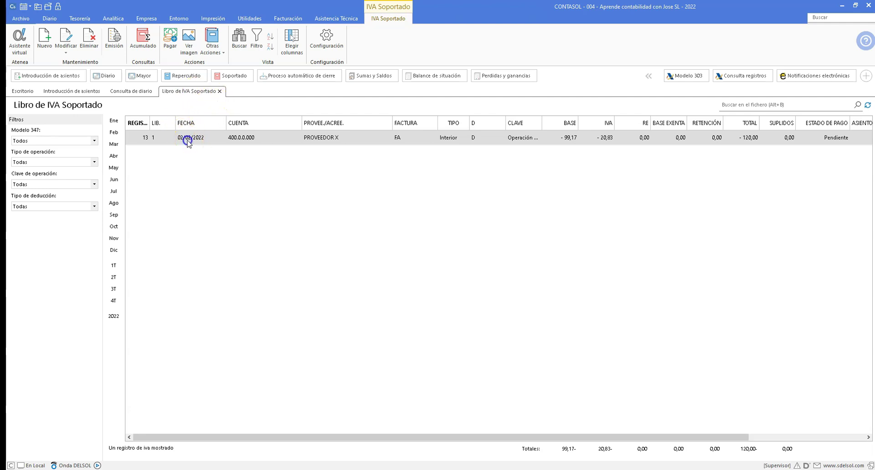
click(84, 42)
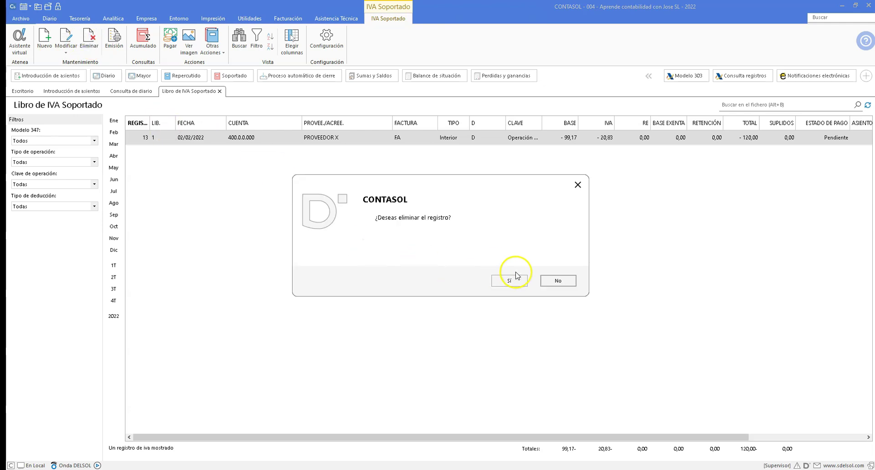
click(514, 279)
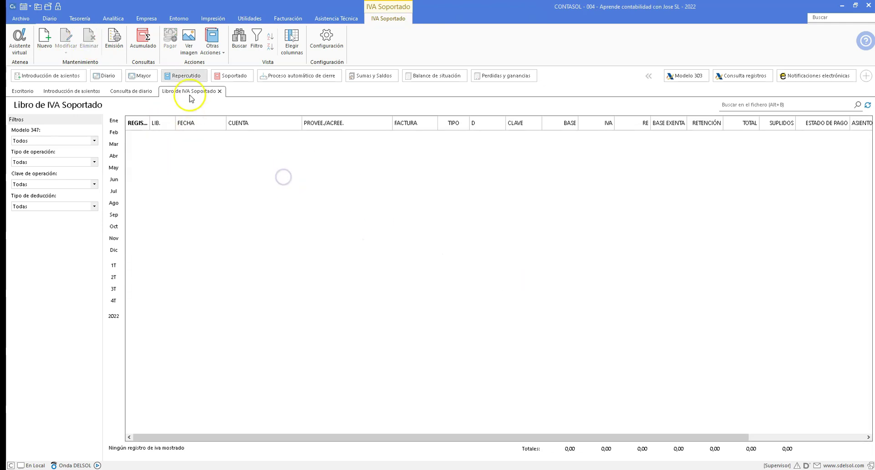
Step: Open the Libro de IVA Repercutido and delete the CLIENTES (EUROS) record dated 01/12/2022
click(177, 77)
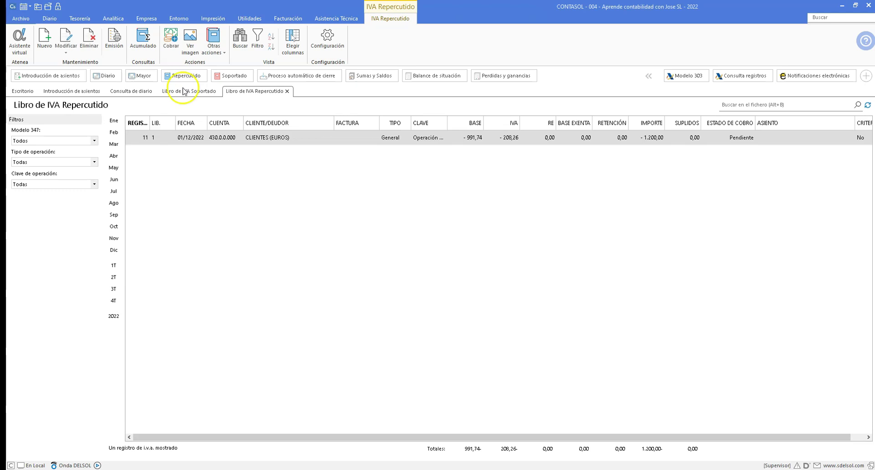
click(174, 136)
click(89, 40)
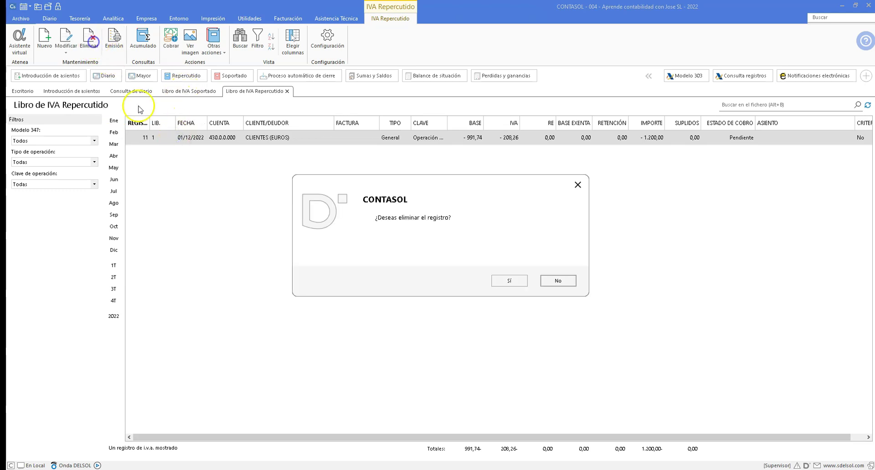
click(509, 280)
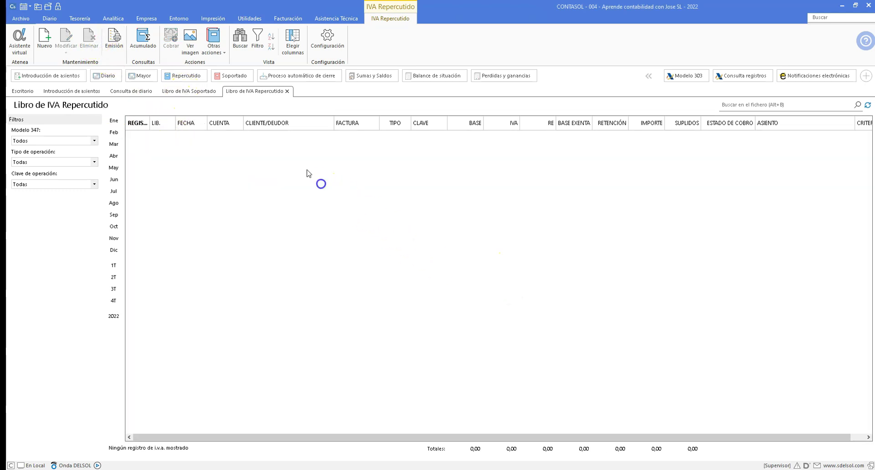
Step: Start a new record in the Libro de IVA Soportado with 01/12/2022 as the registration, issue and operation date
click(190, 93)
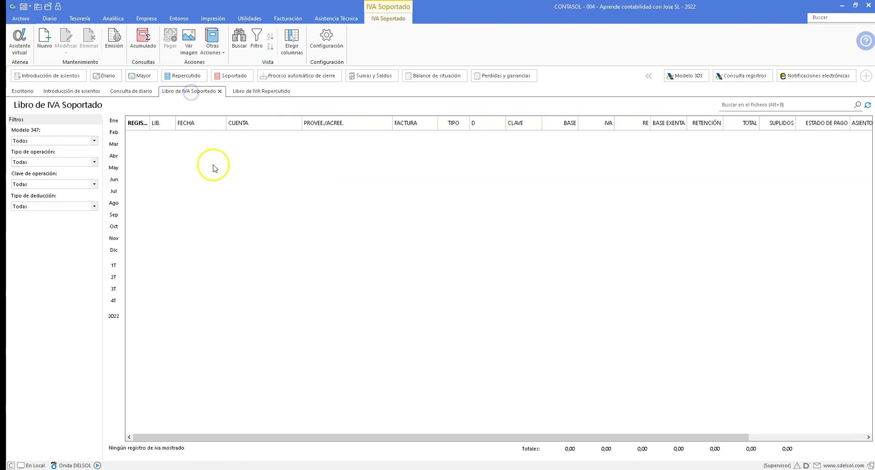
click(45, 38)
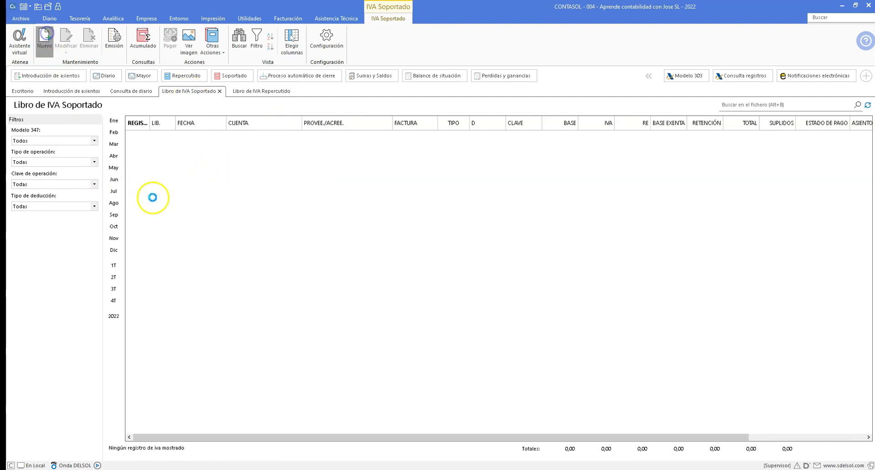
key(Return)
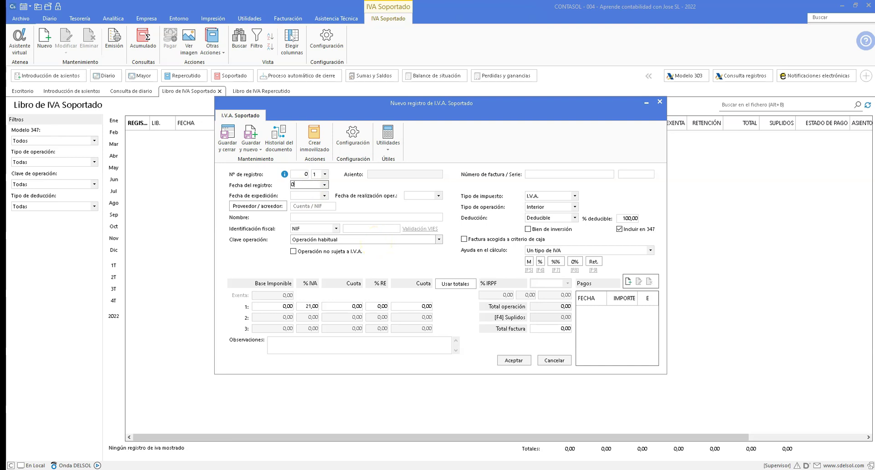
text(011222)
key(Return)
key(Return)
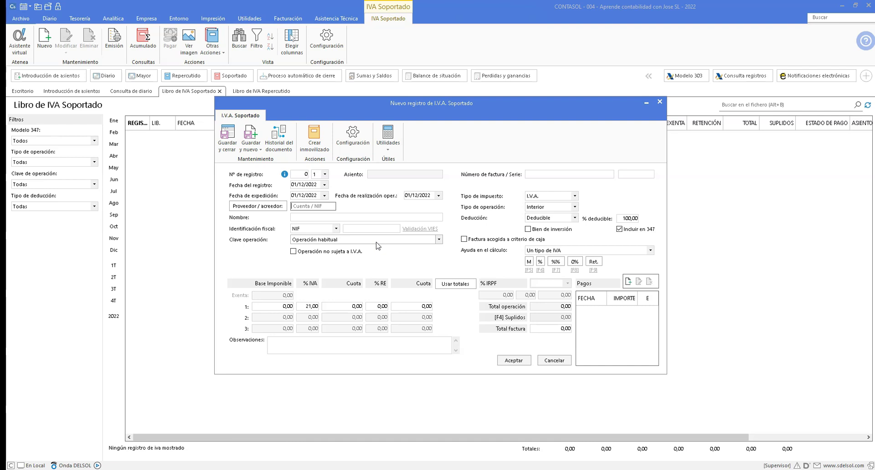
Step: Enter supplier account 400.0.0.000 without creating the supplier, and fill in the name ADSFASD and a placeholder NIF
text(40.0)
key(Return)
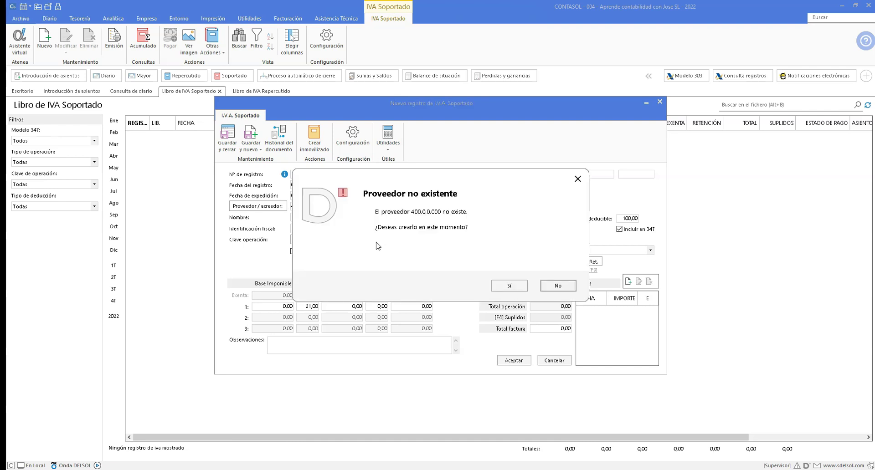
click(511, 286)
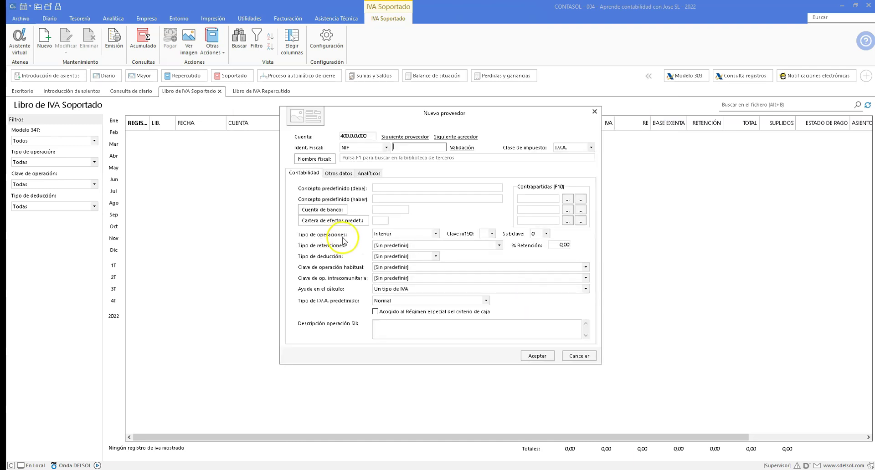
click(575, 356)
text(ADSFASD)
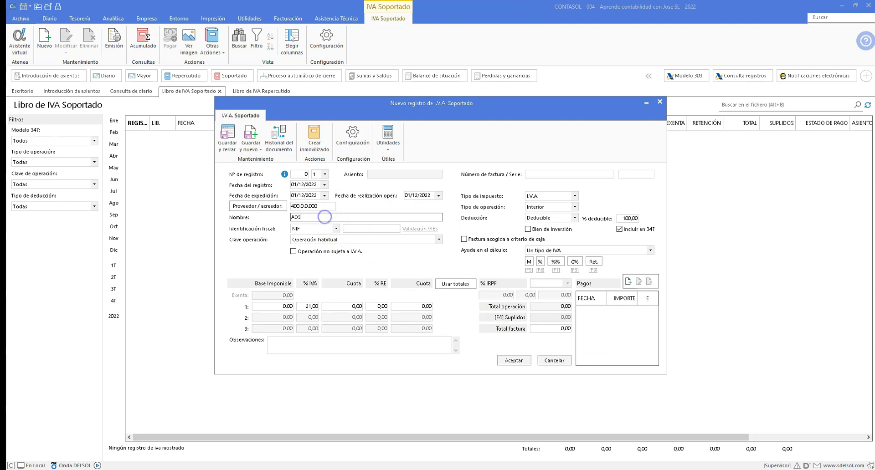
click(362, 228)
text(DASFSDAF)
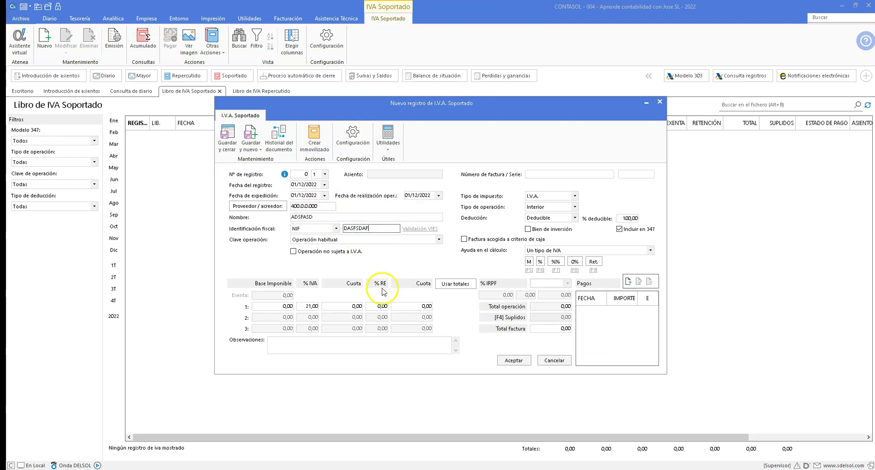
Step: Keep supplier account 400.0.0.000 without creating the supplier, and change the name on the IVA record to DSAF
click(306, 206)
double_click(307, 206)
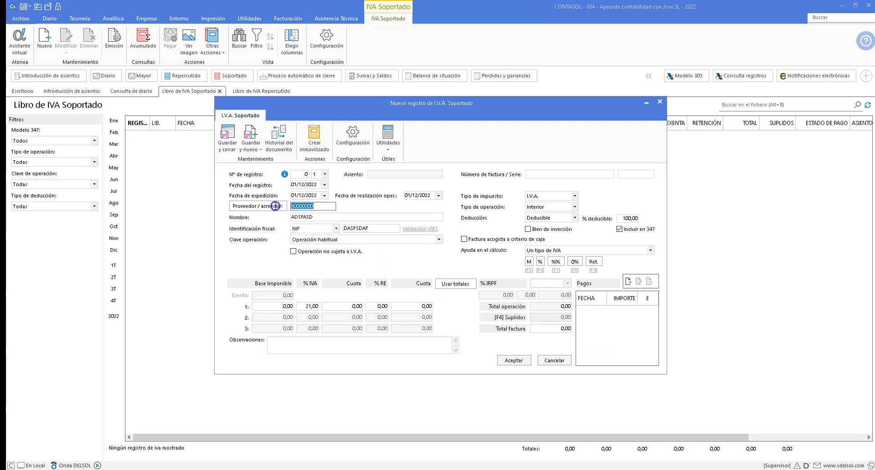
click(293, 217)
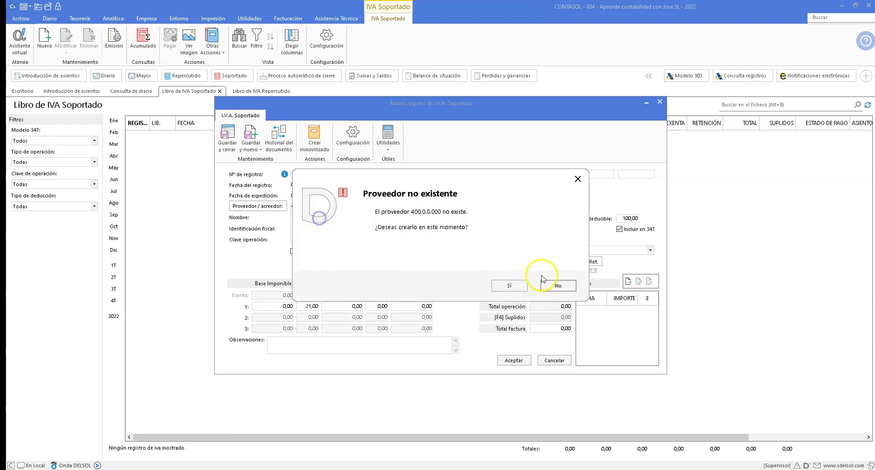
click(562, 285)
text(DSAF)
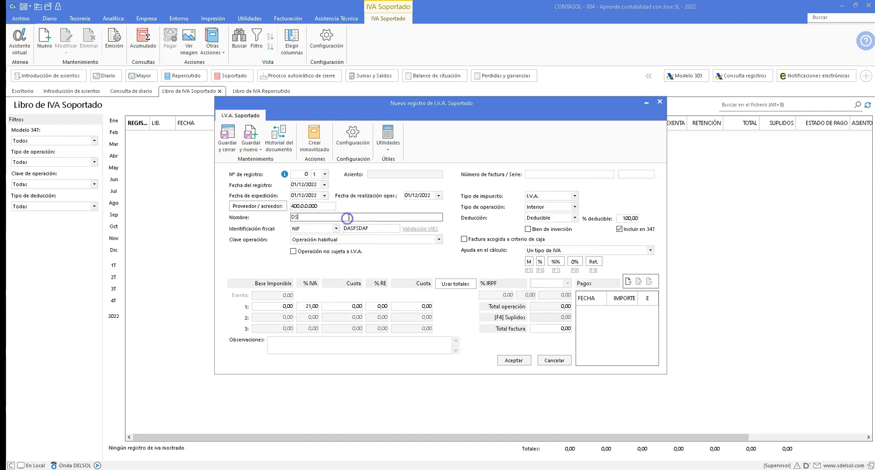
click(370, 231)
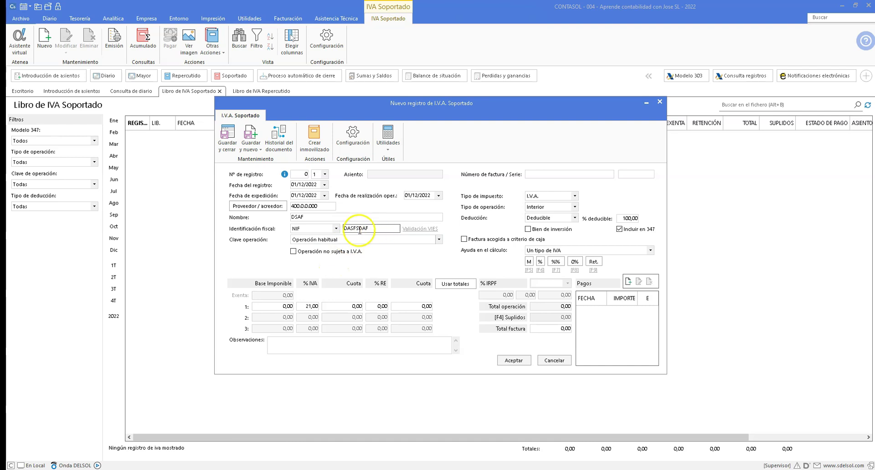
Step: Set the calculation to Manual and enter an invoice total of 4.500,00 with a base of 3.719,00 at 21 % IVA and a cuota of 781,00
click(528, 261)
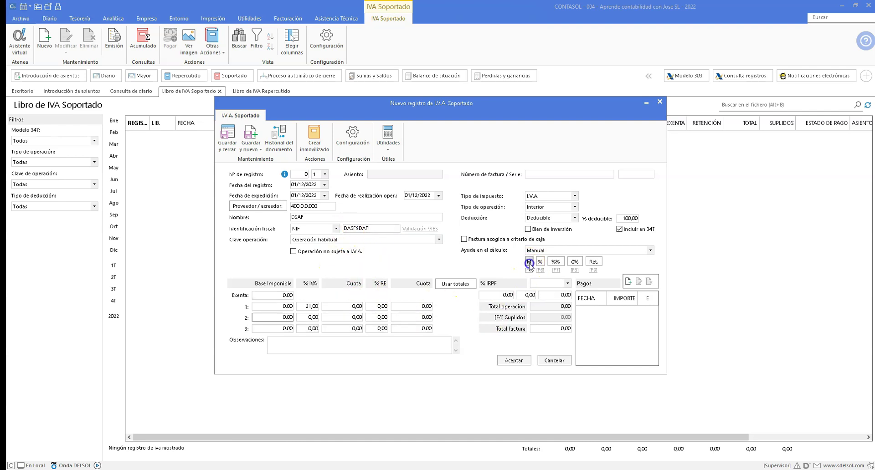
click(566, 329)
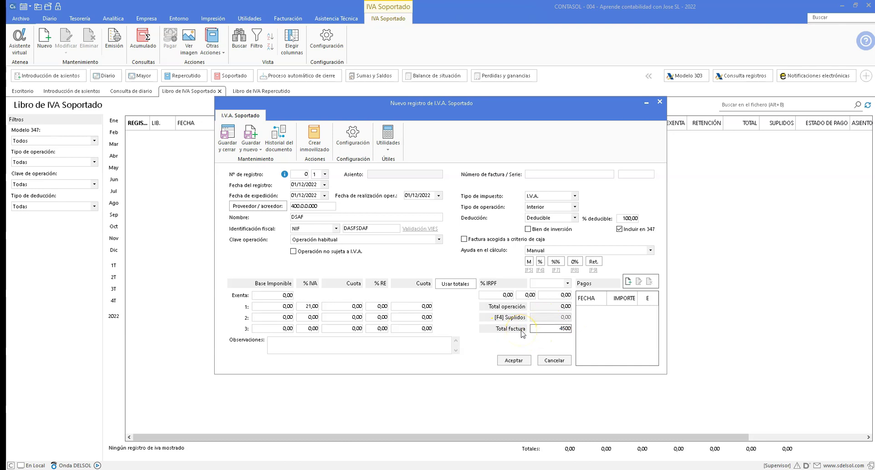
key(Return)
click(279, 306)
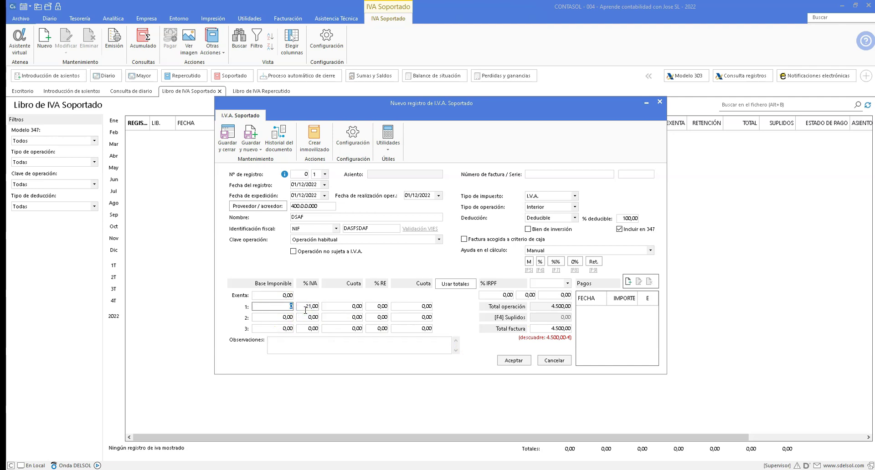
text(3.719)
key(Return)
key(Return)
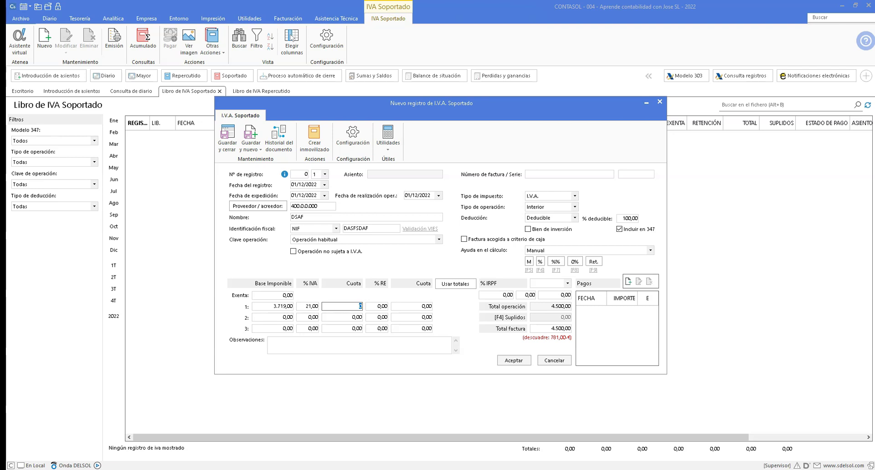
key(Return)
Step: Set the invoice number to ADSF and save the IVA Soportado record
click(534, 174)
text(ADSF)
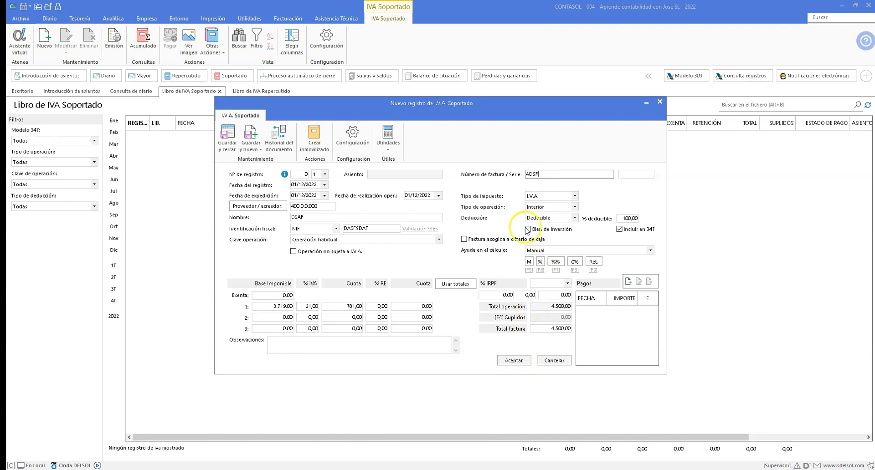
click(510, 362)
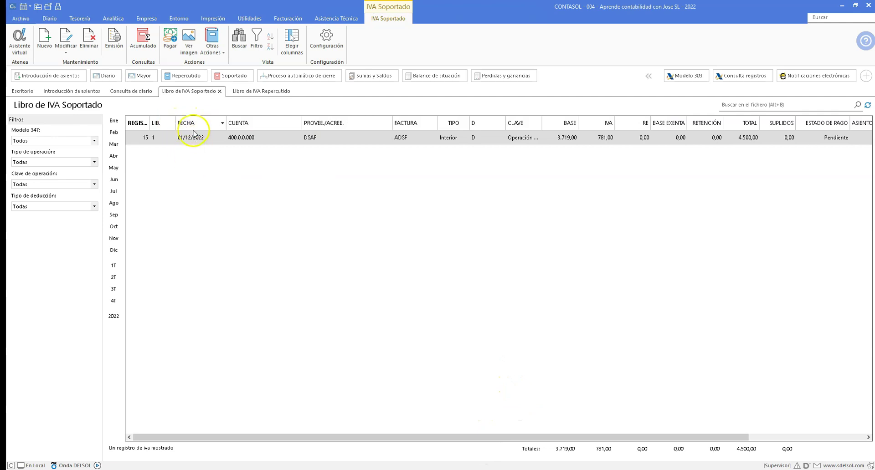
Step: Open the ANTICIPO PROVEEDORES entry in Introducción de asientos and set the document of its 572.0.0.000 line to DASF
click(71, 91)
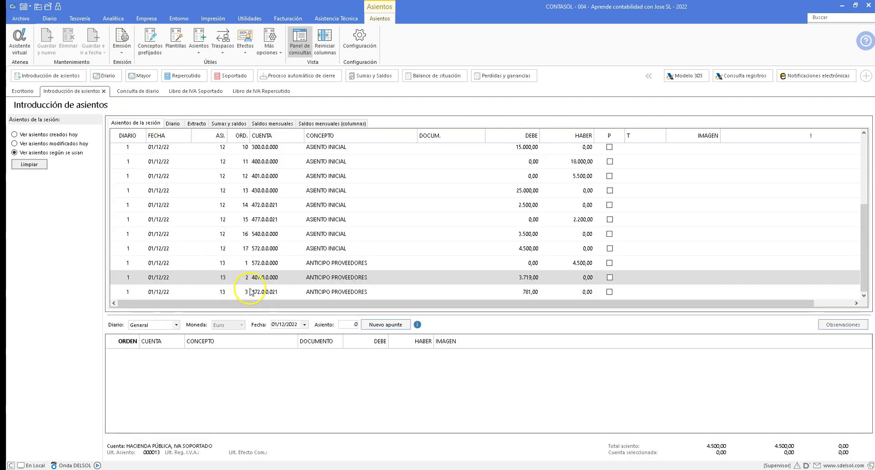
double_click(263, 280)
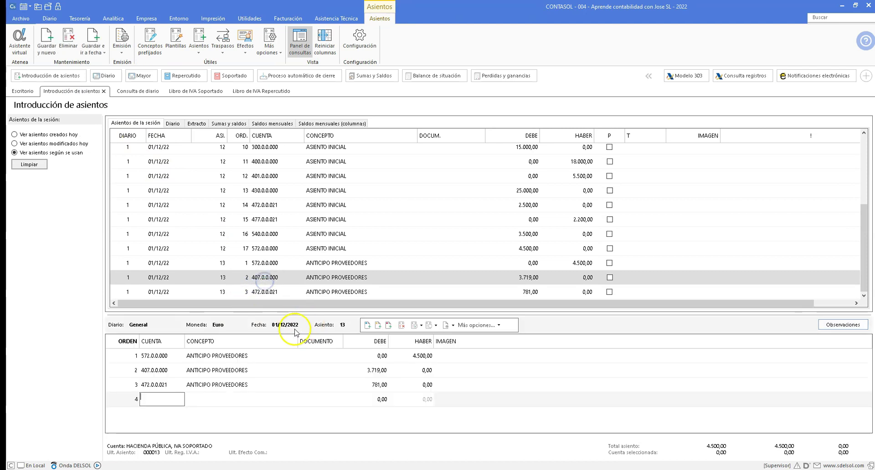
click(319, 356)
text(DASF)
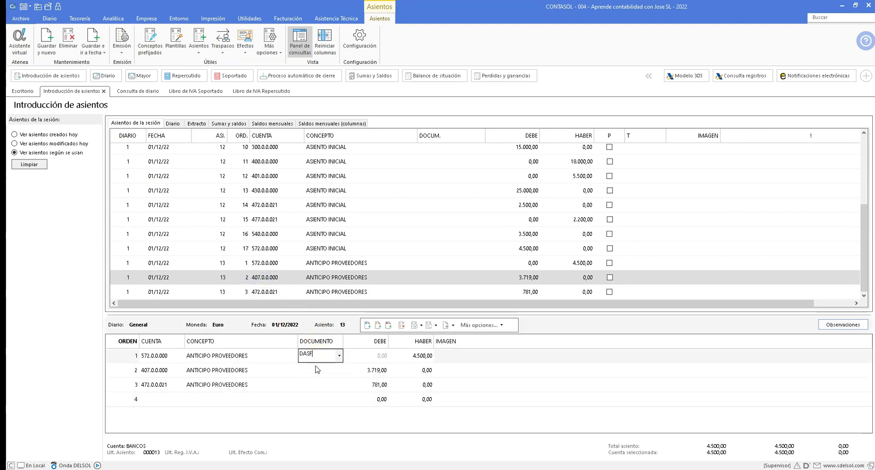
Step: Set the document of the entry's 407.0.0.000 line to DASF
click(317, 370)
text(SDF)
click(311, 384)
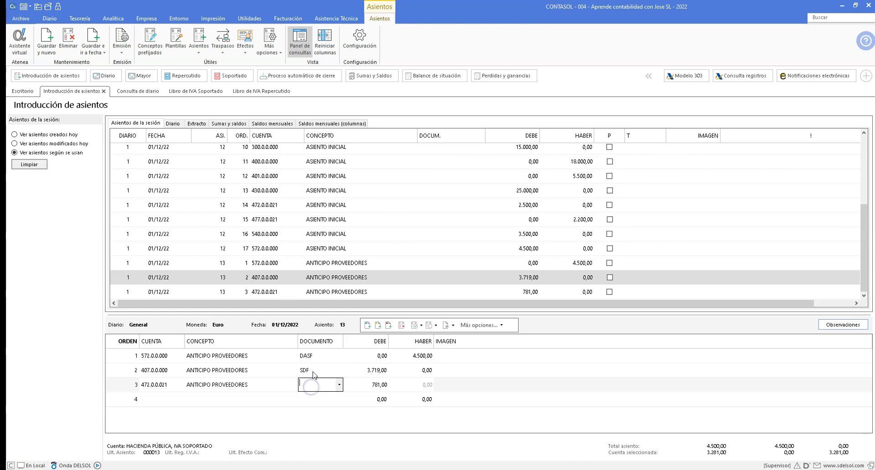
click(313, 374)
click(321, 369)
text(DA)
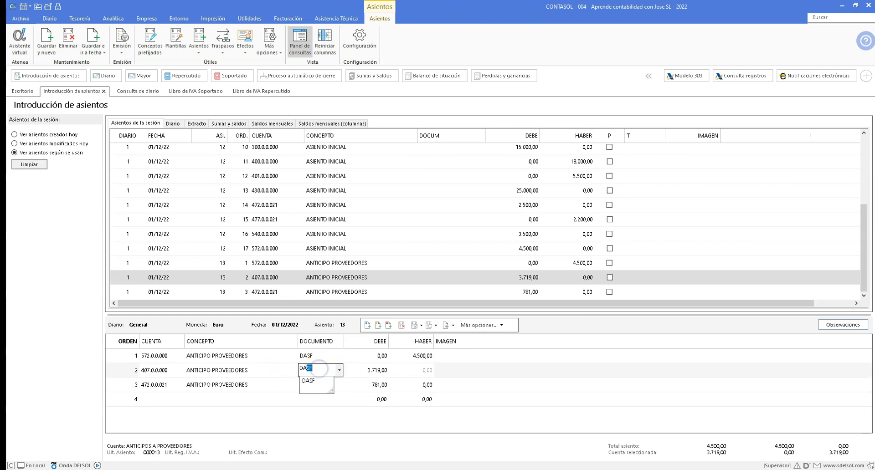
click(313, 399)
Step: Set the document of the entry's 472.0.0.021 line to DASF and save the entry
click(312, 384)
text(DA)
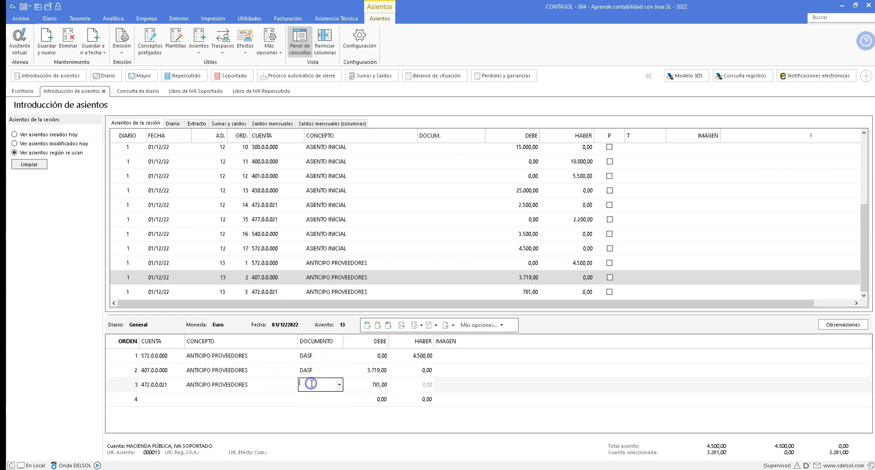
click(314, 421)
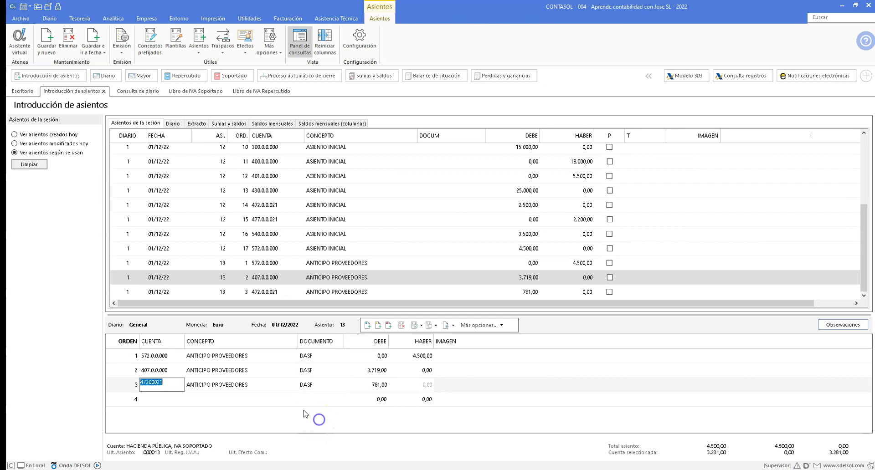
click(250, 382)
key(Return)
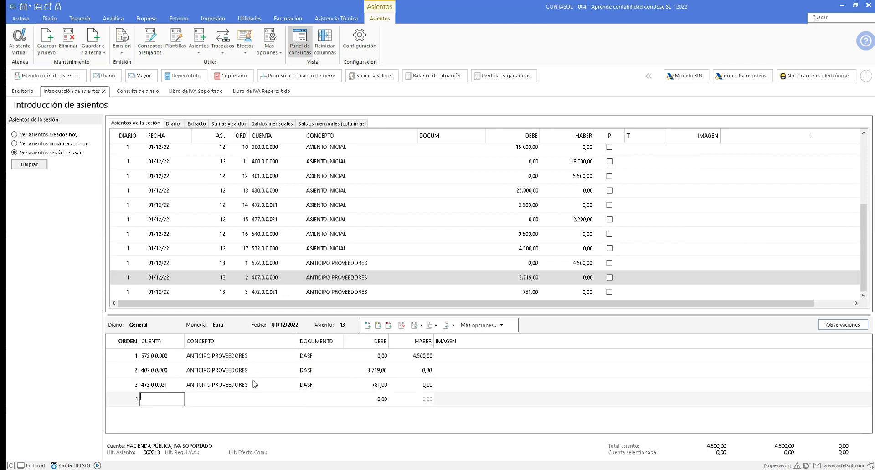
key(Page_Down)
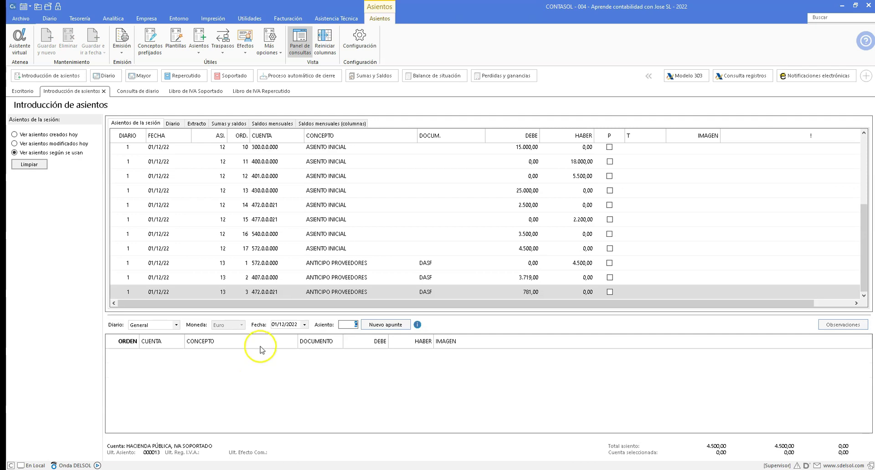
Step: Enter 01/12/2022 as the next entry's date, and switch to the exercise page in the browser to read operation 2 on the merchandise purchase
click(293, 324)
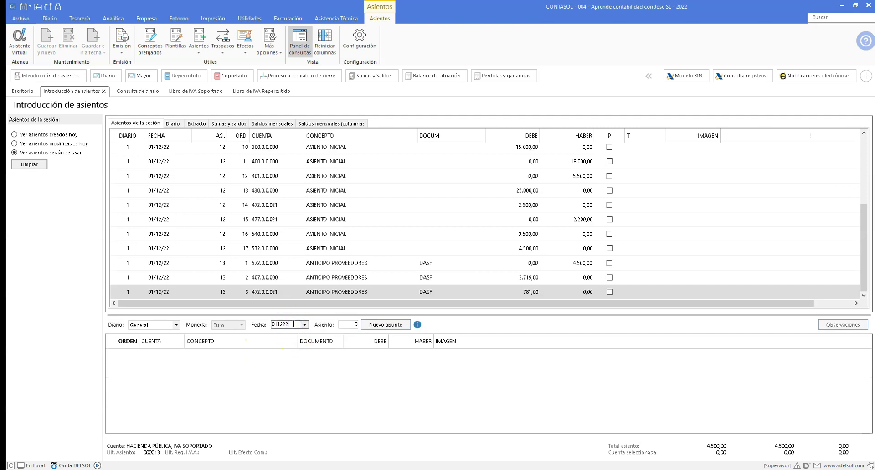
click(255, 467)
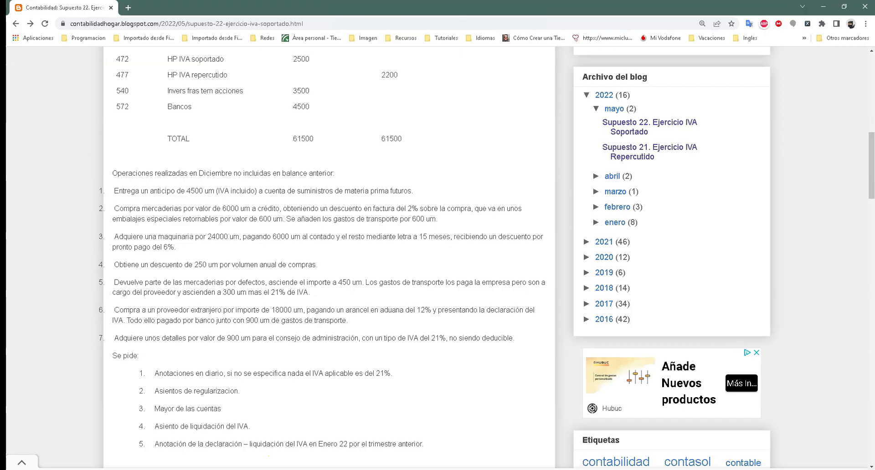
drag(121, 208, 245, 208)
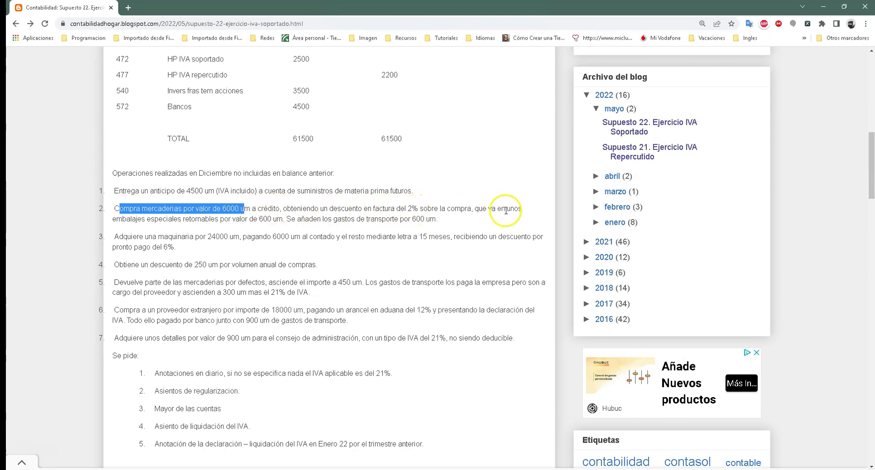
drag(147, 220, 283, 223)
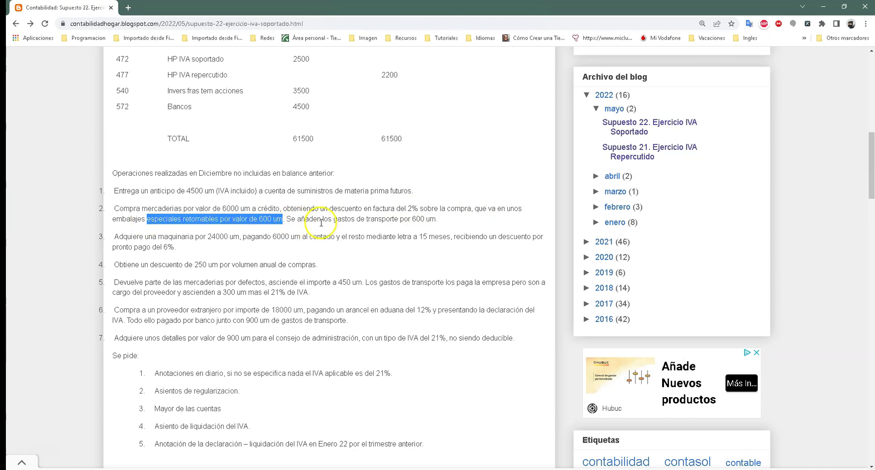
click(350, 220)
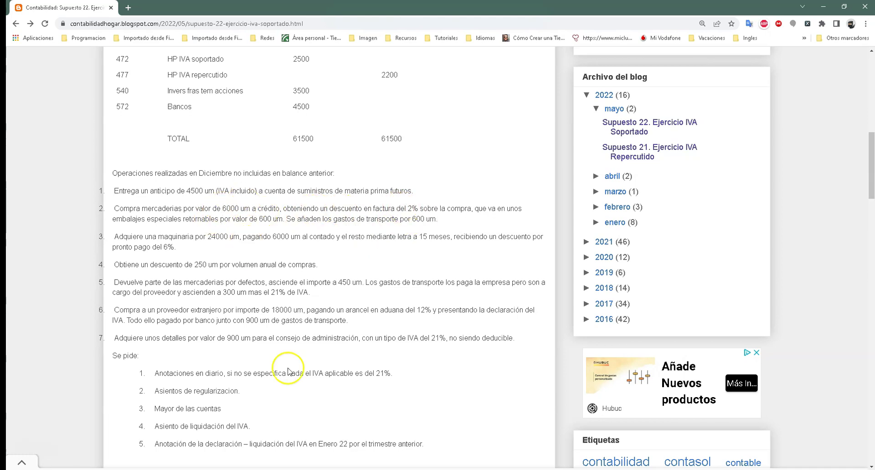
Step: Open the calculator and work out the 2% invoice discount on the 6000 um merchandise purchase
key(super)
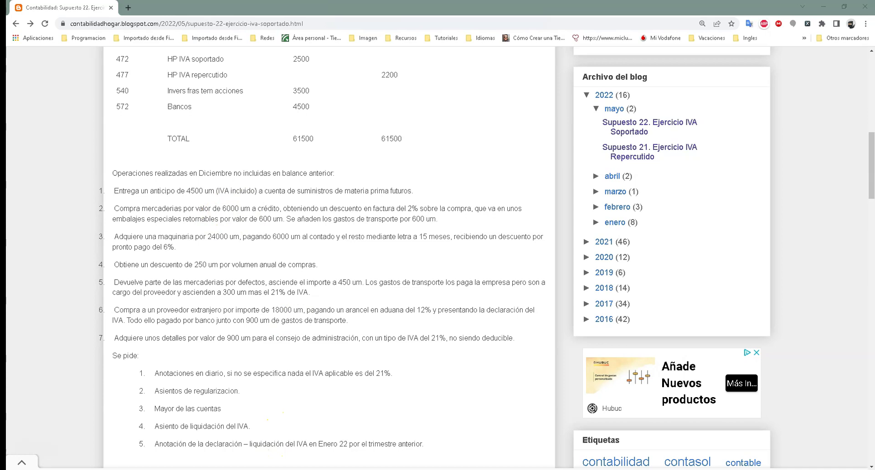
click(281, 283)
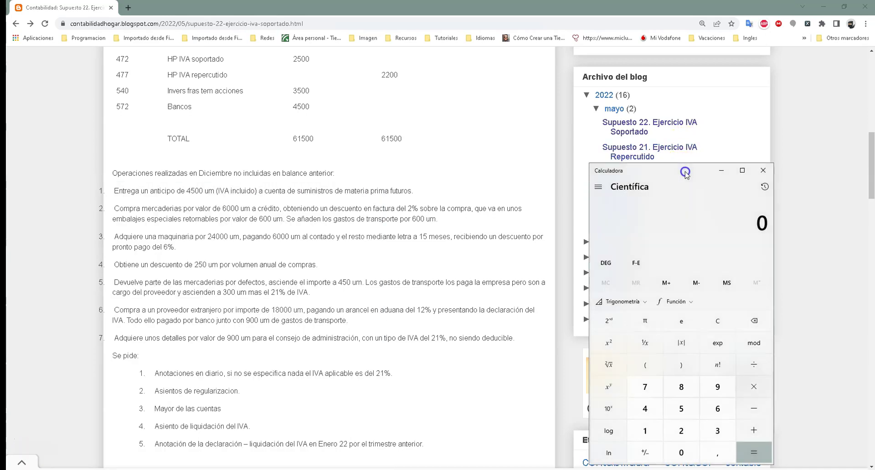
text(6000)
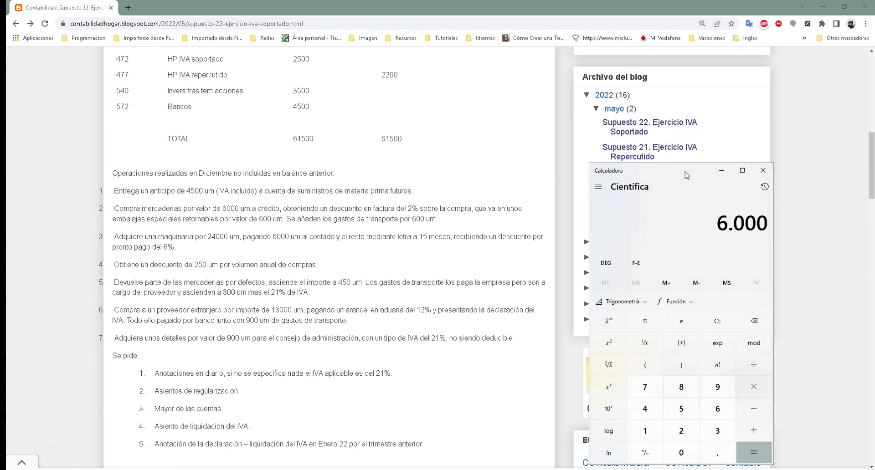
text(*2/10)
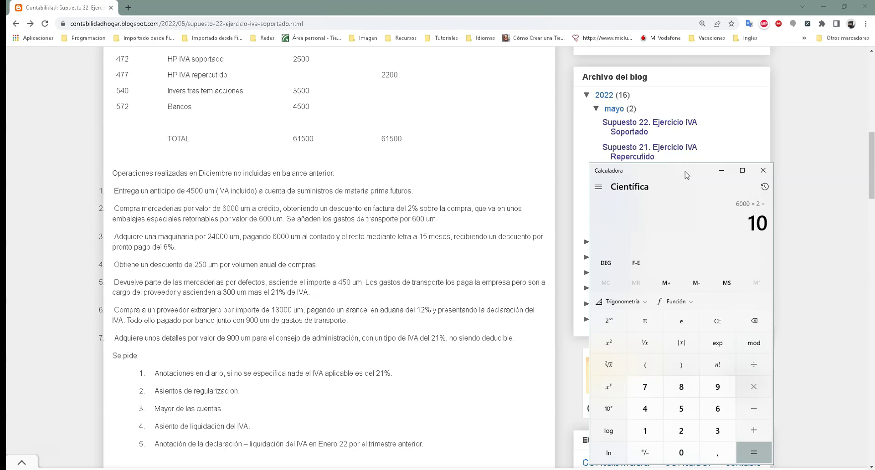
key(BackSpace)
key(BackSpace)
text(100)
key(Return)
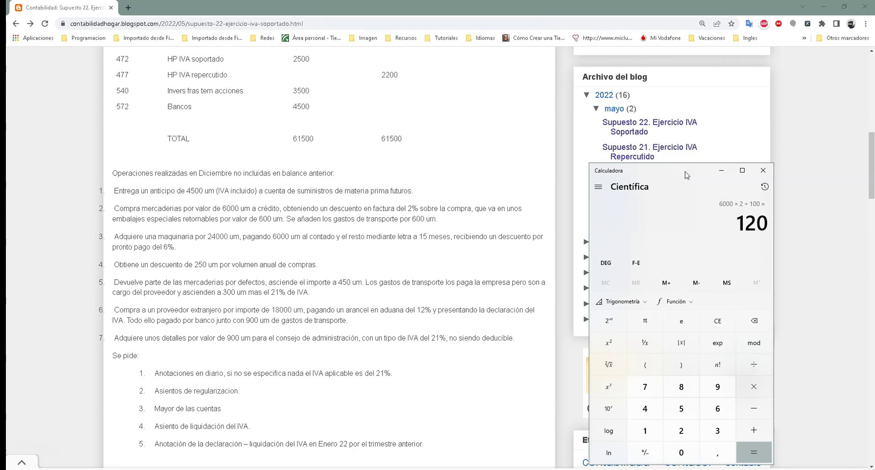
Step: Calculate the purchase's taxable base as 6000 − 120 for the discount, plus 600 for transport and 600 for packaging
text(6000 )
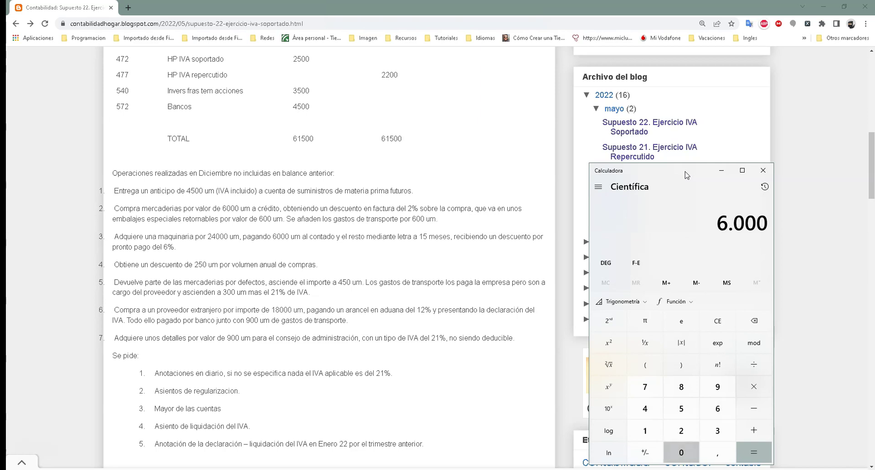
text(-)
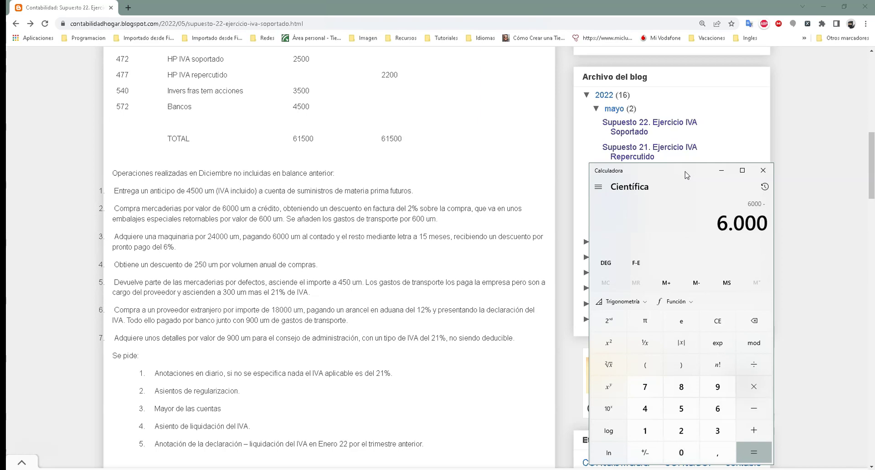
text( 120 + 600 =)
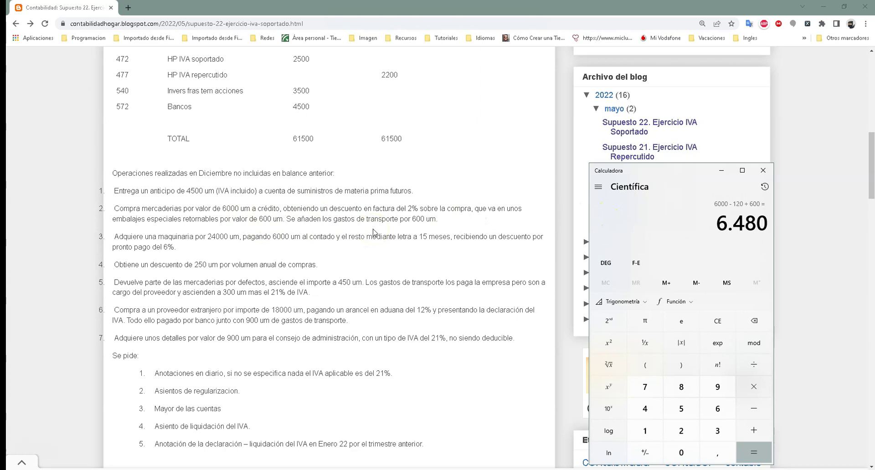
key(plus)
text(600)
key(Return)
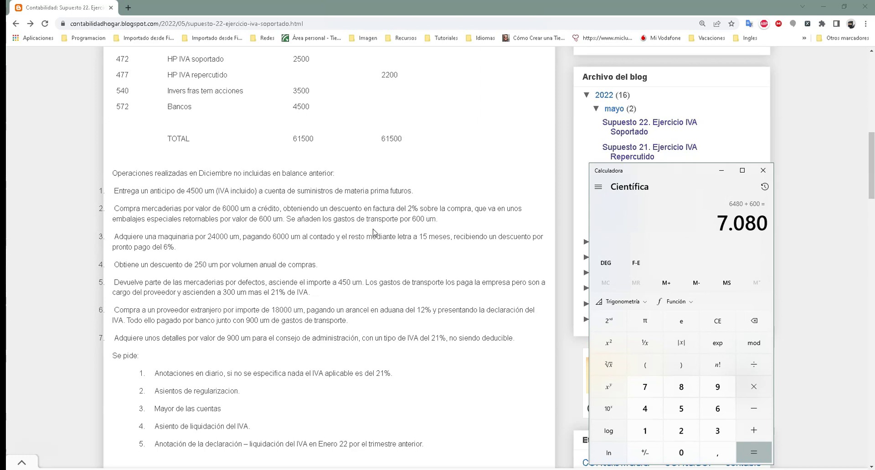
Step: Calculate the 21% IVA on the resulting taxable base
key(asterisk)
text(21)
key(slash)
text(100)
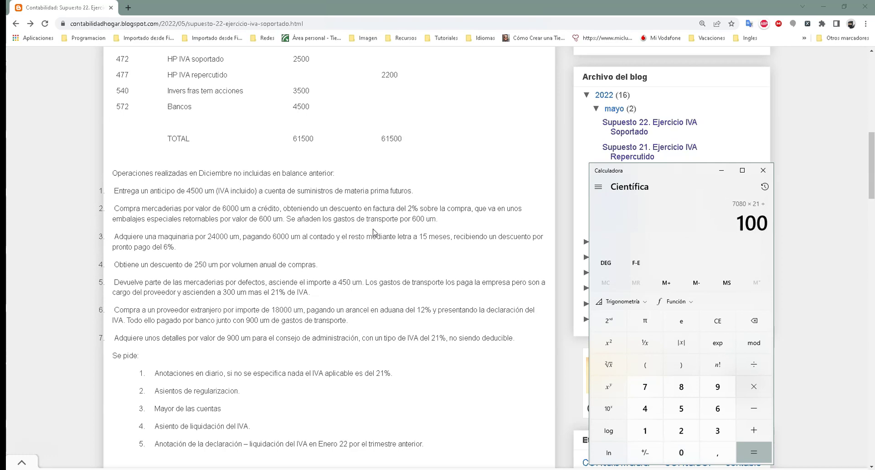
key(Return)
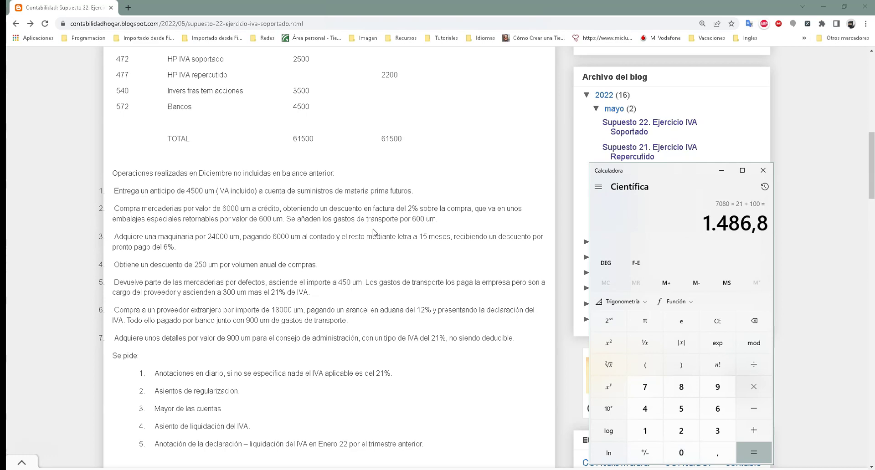
Step: Switch back to CONTASOL and start a new journal entry dated 01/12/2022
click(369, 221)
key(alt+Tab)
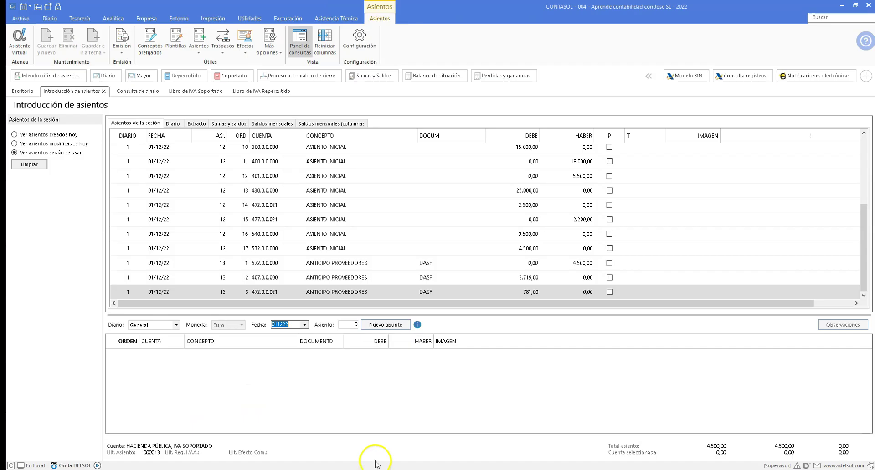
click(284, 324)
key(Return)
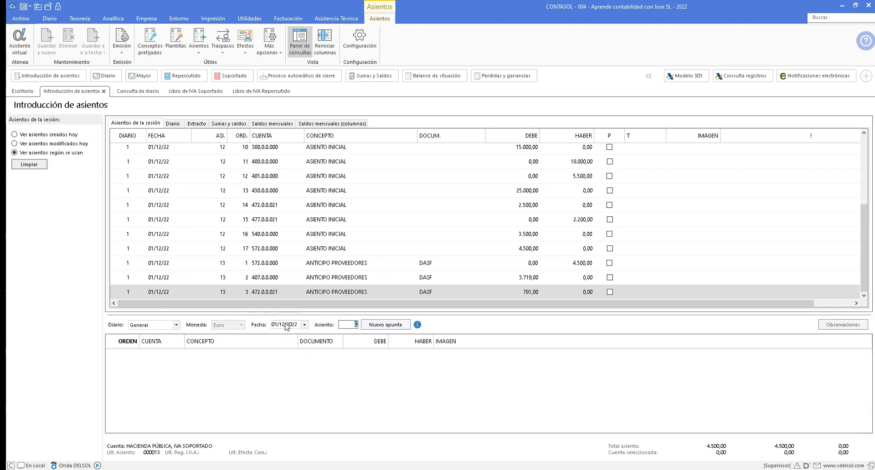
key(Return)
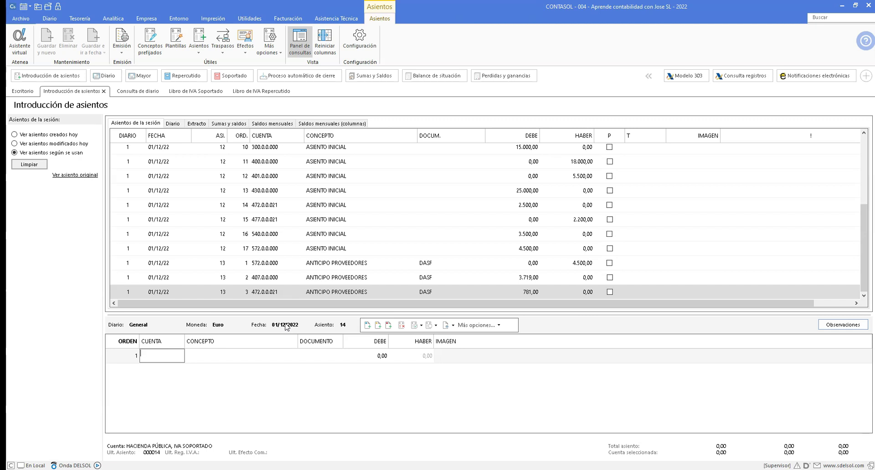
Step: Enter the first line on account 400.0.0.000 with concept COMPRAS, document DKJFJ and 8.566,80 in Haber
text(400.)
key(Return)
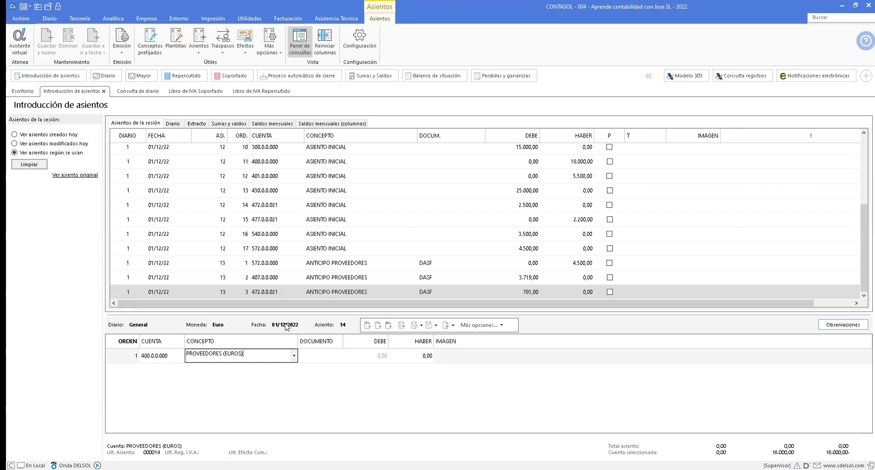
key(BackSpace)
key(BackSpace)
key(BackSpace)
key(BackSpace)
key(BackSpace)
key(BackSpace)
key(BackSpace)
key(BackSpace)
key(BackSpace)
key(BackSpace)
key(BackSpace)
key(BackSpace)
key(BackSpace)
key(BackSpace)
key(BackSpace)
key(BackSpace)
key(BackSpace)
key(BackSpace)
text(COMPRAS)
key(Return)
text(DKJFJ)
key(Return)
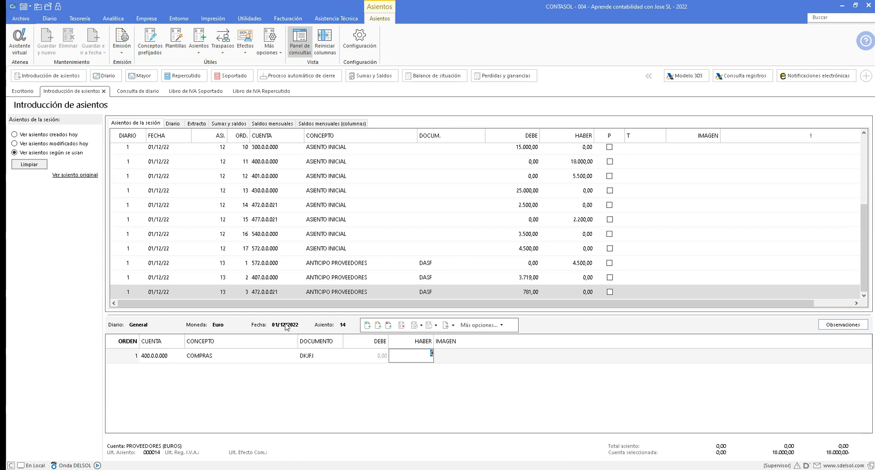
text(8.56)
text(6,80)
key(Return)
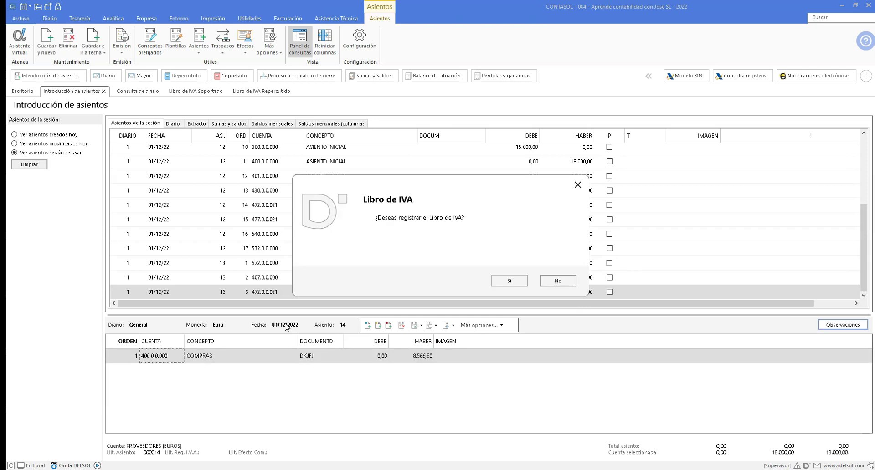
Step: Register the purchase in the IVA book with supplier name KDJFKL and the supplier's tax ID, and decline the Libro de Efectos record
key(Left)
key(Return)
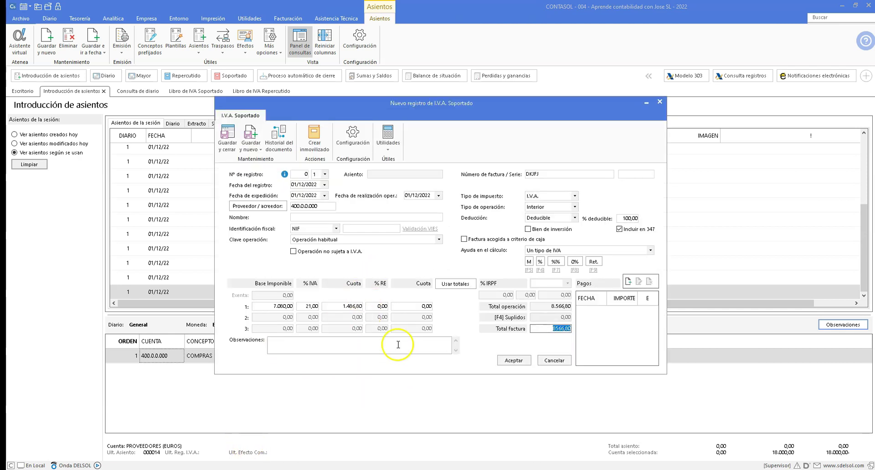
click(304, 218)
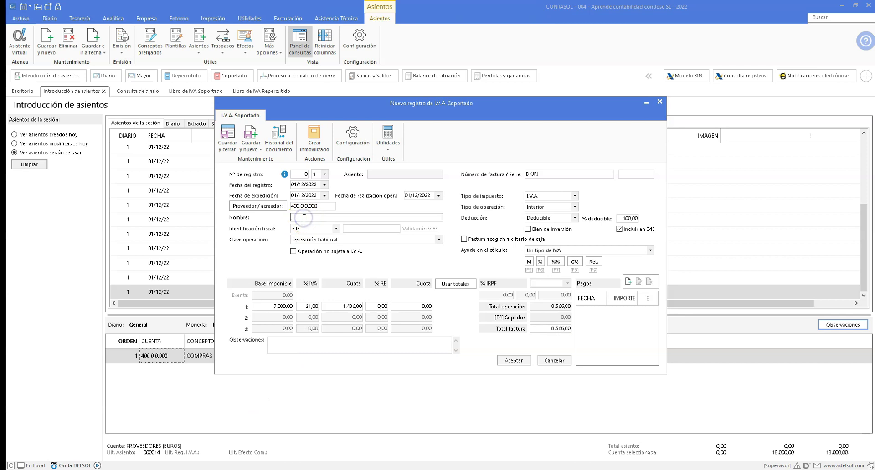
text(KDJFKL)
key(Tab)
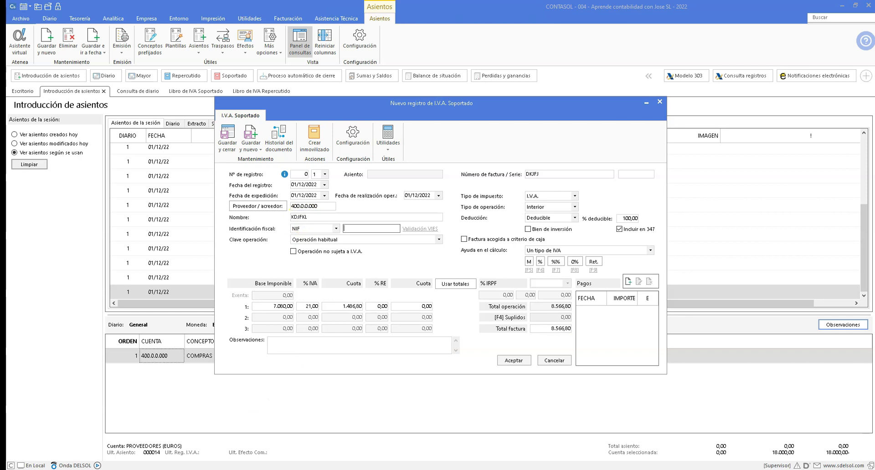
text(KJKDJFK)
click(550, 174)
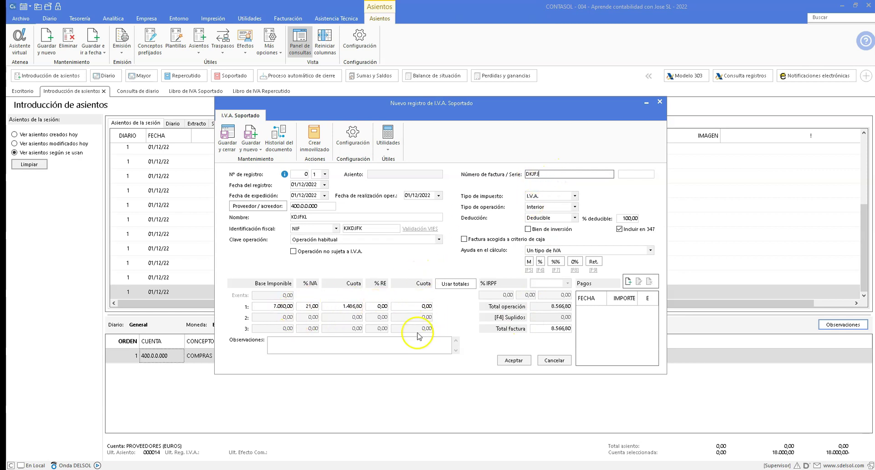
click(512, 361)
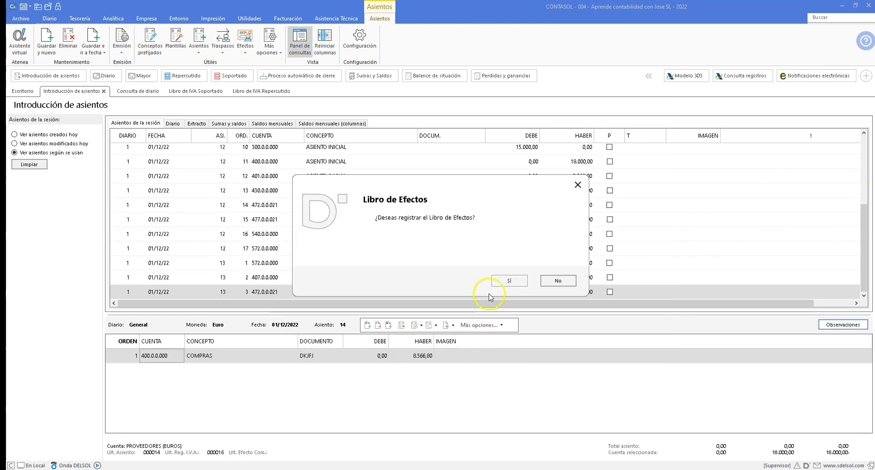
click(557, 280)
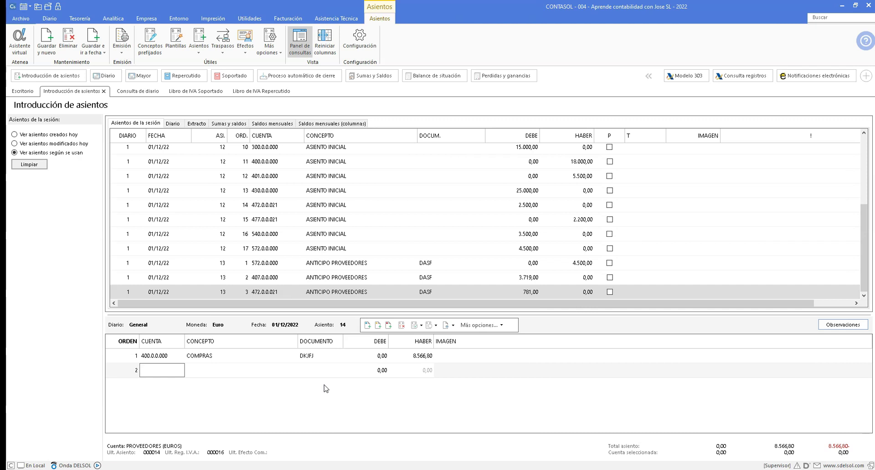
Step: Enter the second line on account 600.0.0.000 with concept COMPRAS, document SDF and 6.480 in Debe
text(600.)
key(Return)
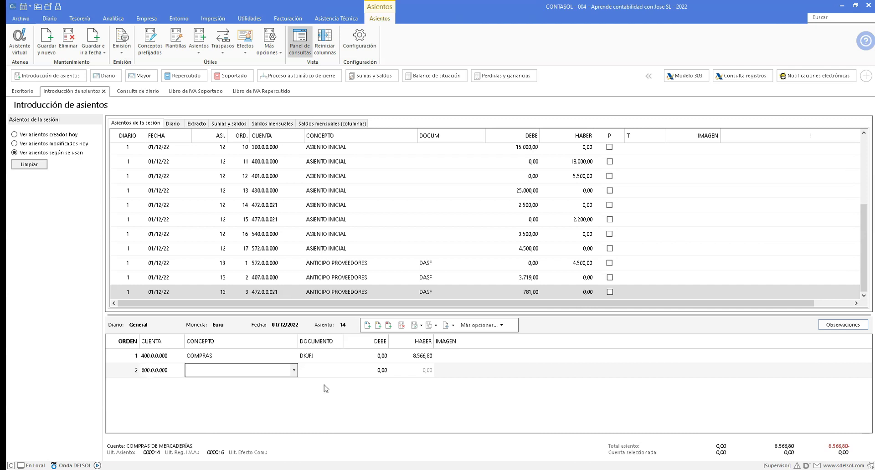
key(Return)
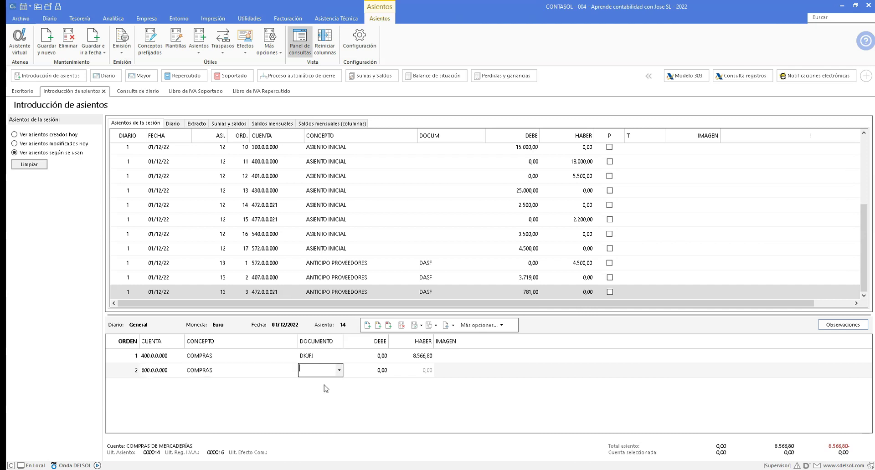
text(SDF)
key(Return)
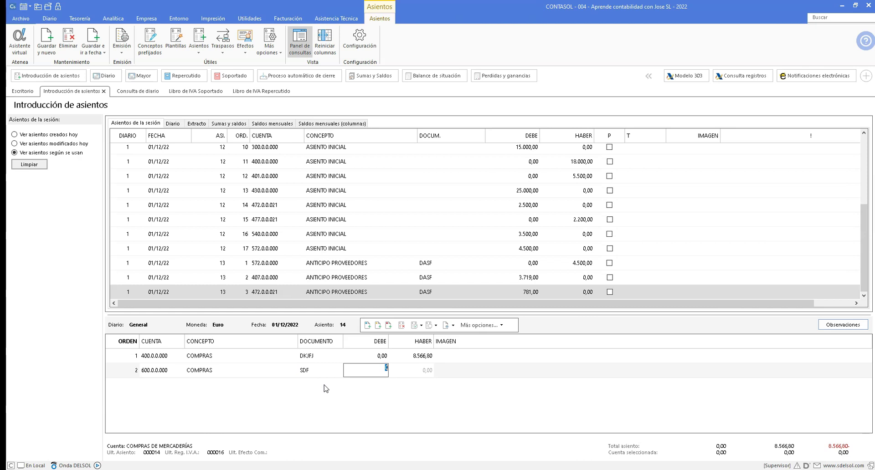
text(6.4)
text(80)
key(Return)
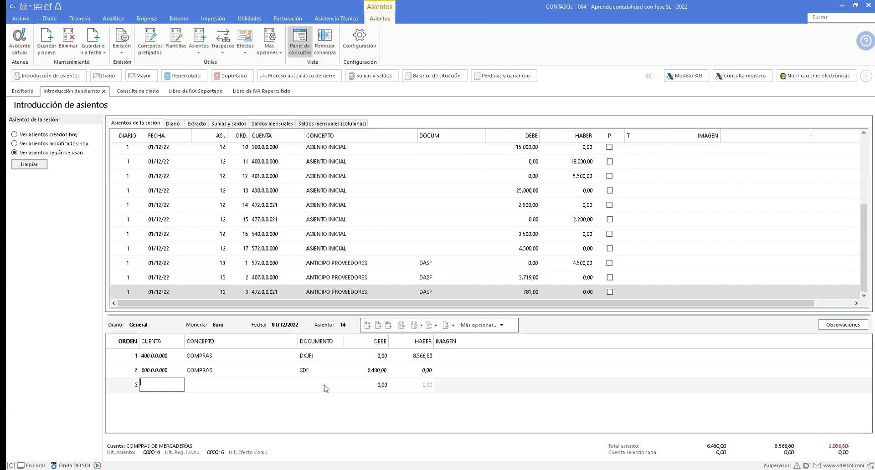
click(379, 369)
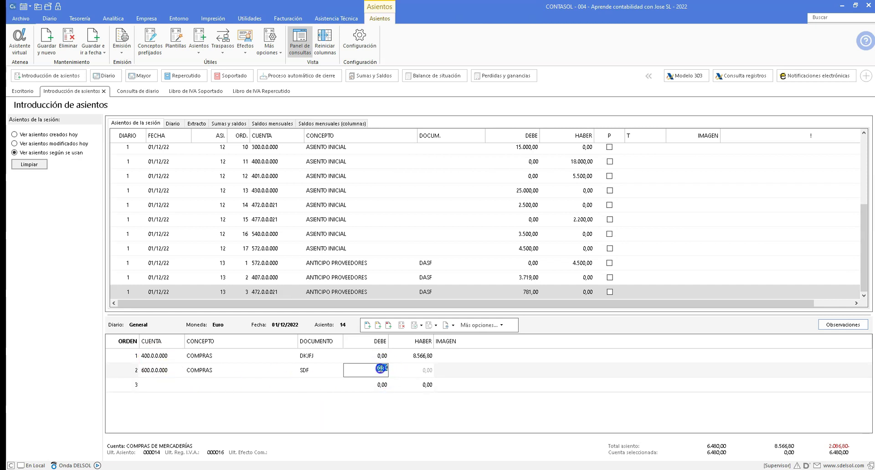
click(372, 367)
double_click(382, 367)
click(164, 383)
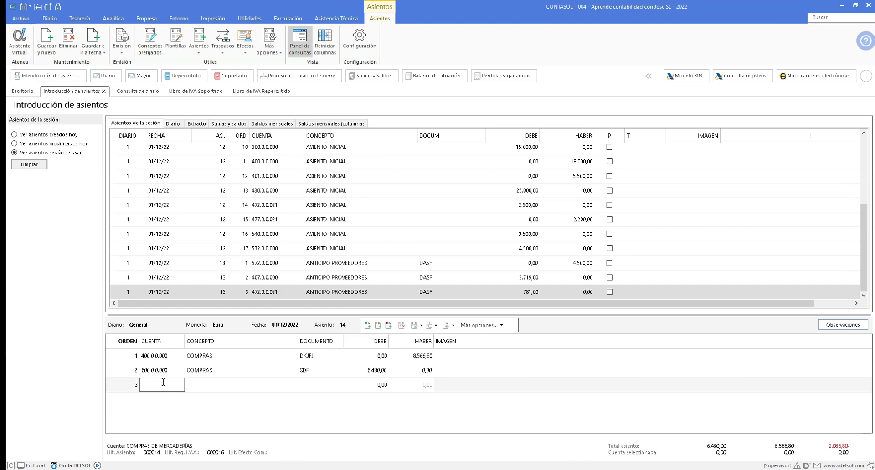
Step: Enter account 406.0.0.000 on the third line and create it as ENVASES Y EMB. A DEVOL. A PROVEEDORES
text(40600000)
key(Return)
key(Left)
key(Tab)
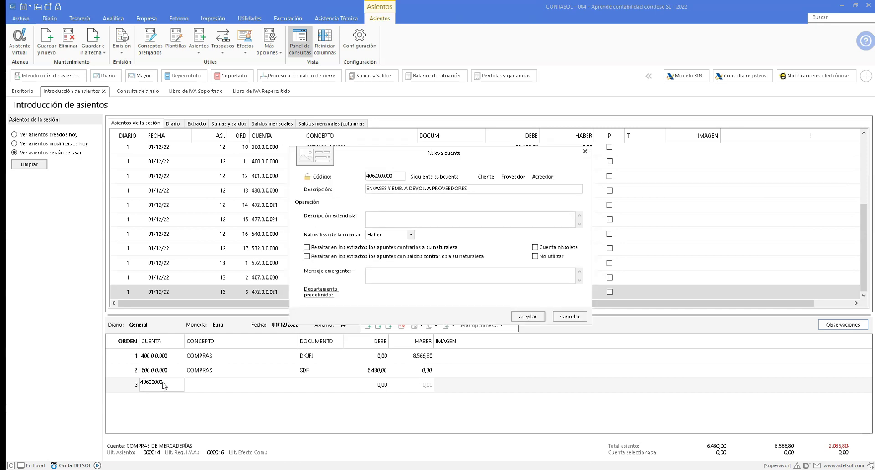
click(530, 315)
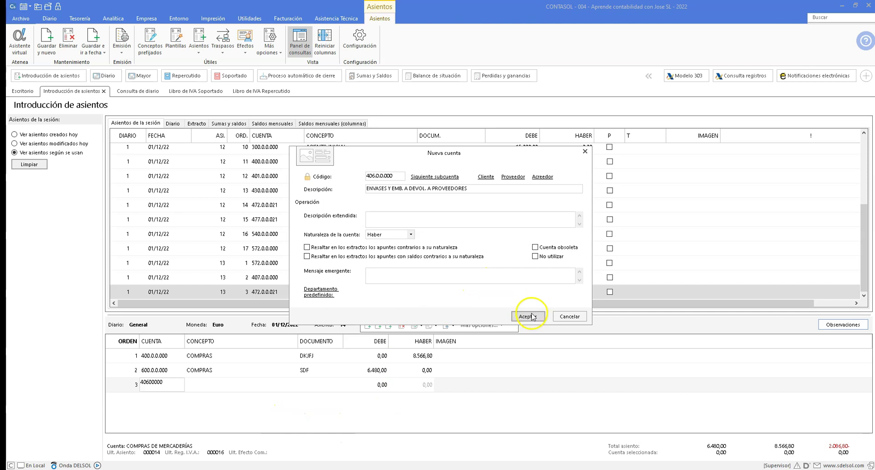
click(504, 279)
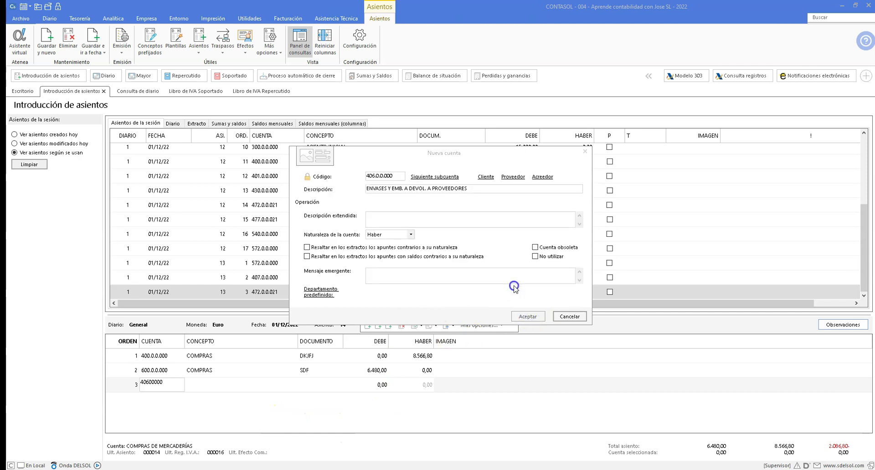
click(470, 282)
Step: Set the concept of the 406.0.0.000 line to COMPRAS and its document to DKJFJ
click(257, 382)
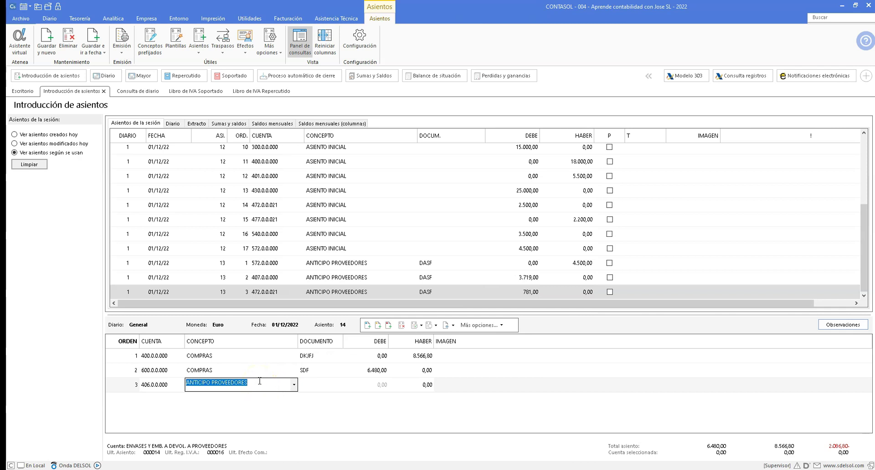
key(Up)
key(Return)
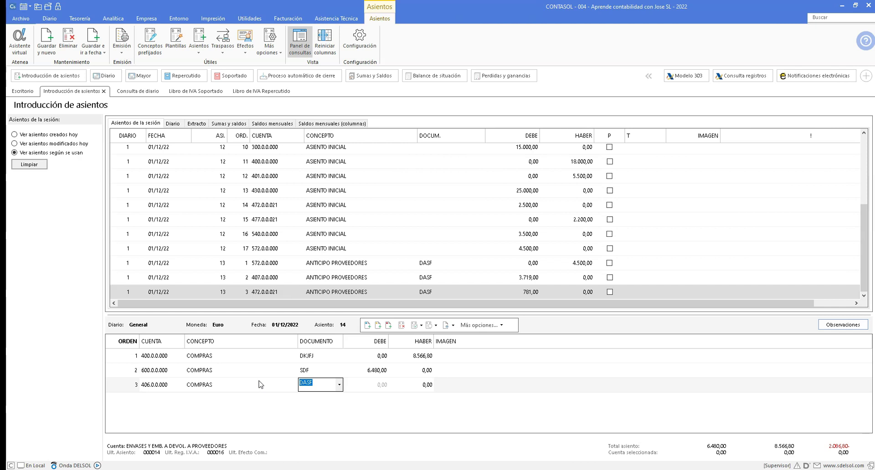
key(Down)
key(Down)
key(Down)
Step: Change the document of the 600.0.0.000 line to DKJFJ so it matches the other purchase lines
click(313, 370)
key(Down)
key(Down)
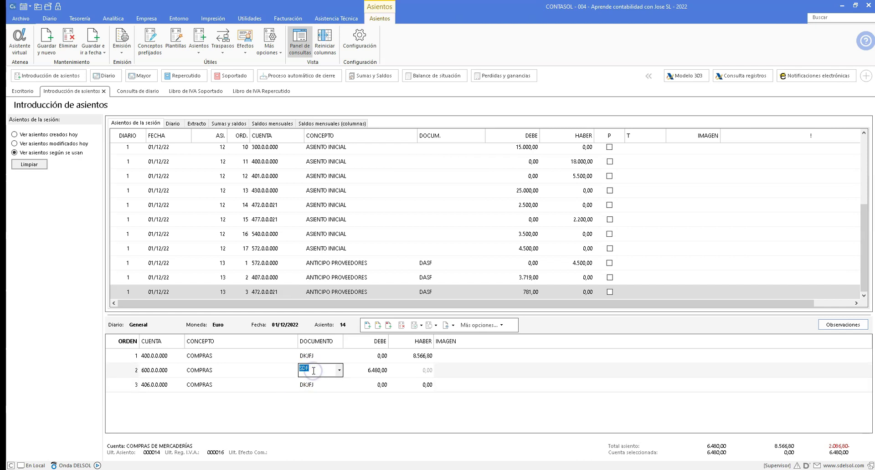
click(371, 386)
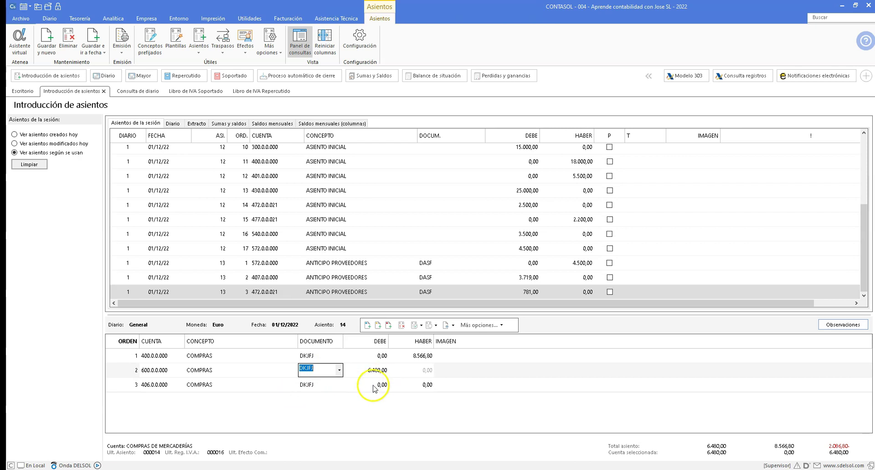
Step: Enter 600 in Debe on the 406.0.0.000 line of the purchase entry
click(309, 384)
key(Return)
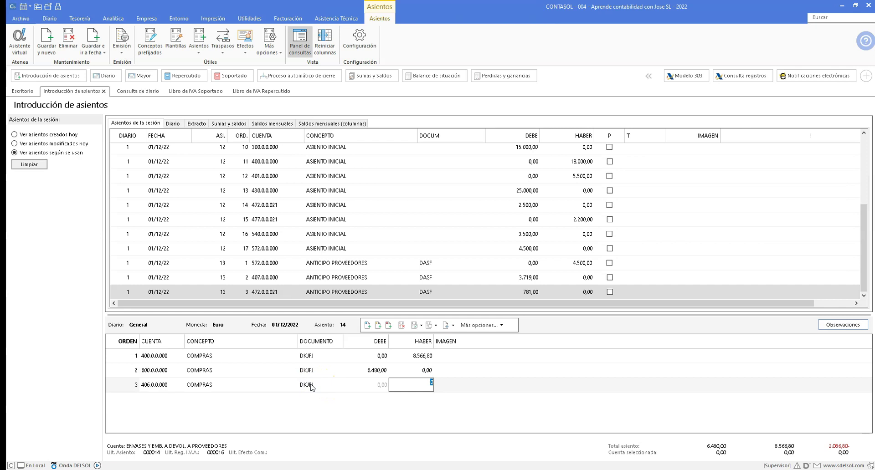
key(shift+Tab)
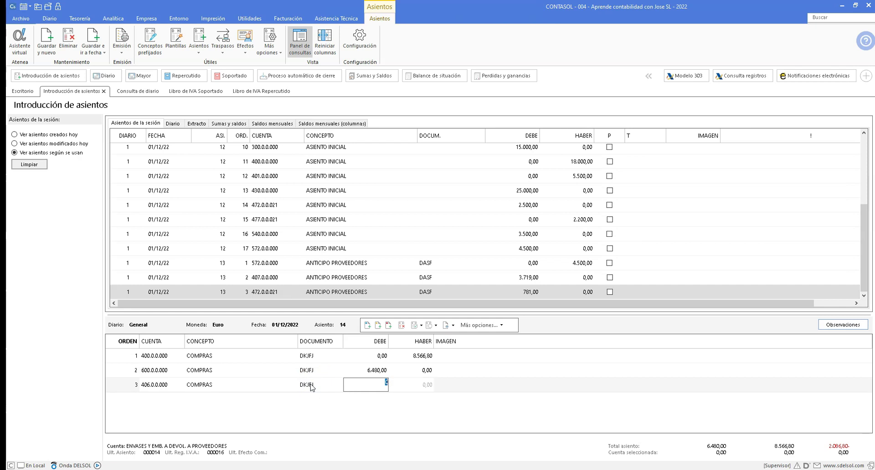
click(386, 383)
text(600)
key(Return)
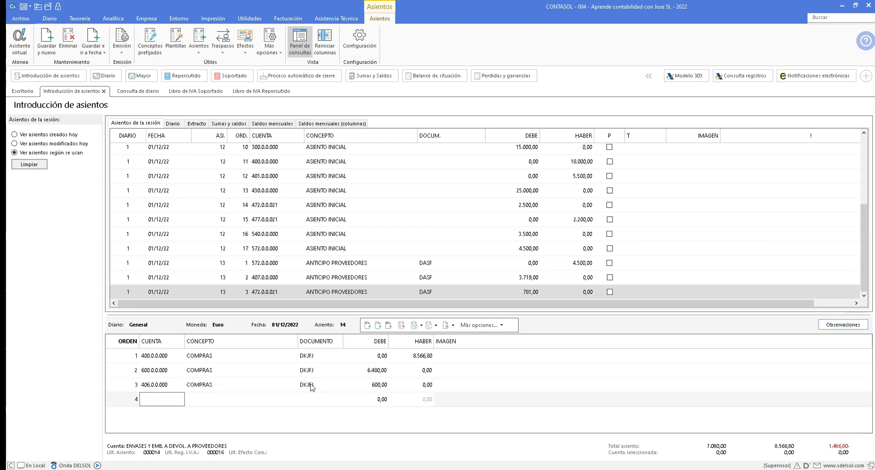
Step: Add a 472.0.0.021 line with concept COMPRAS, document DKJFJ and 1.486,80 in Debe, and save the entry
text(472.0.0.021)
key(Return)
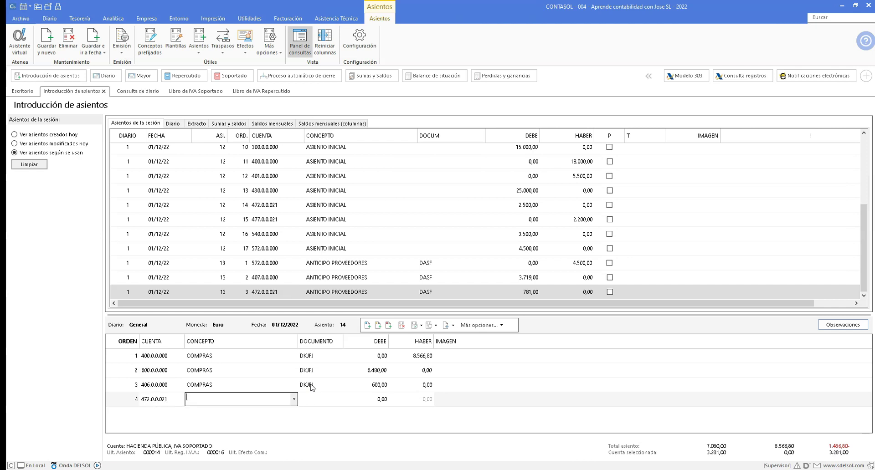
key(Down)
key(Up)
key(Return)
key(Return)
key(Return)
key(Return)
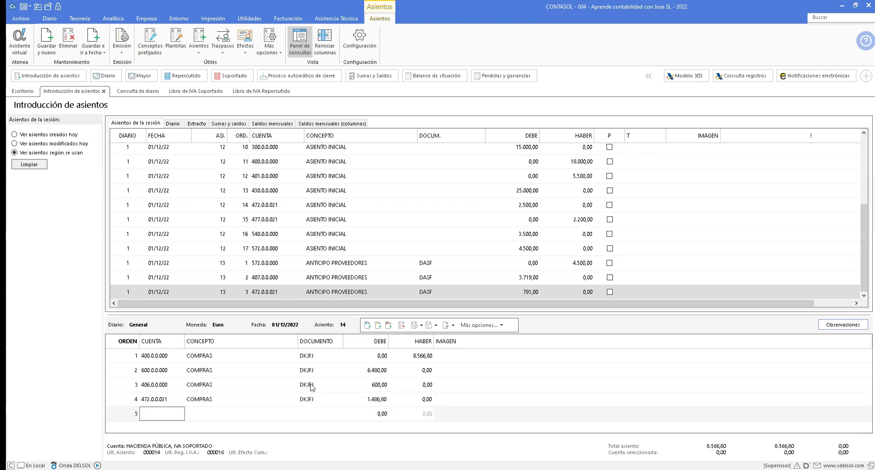
key(Page_Down)
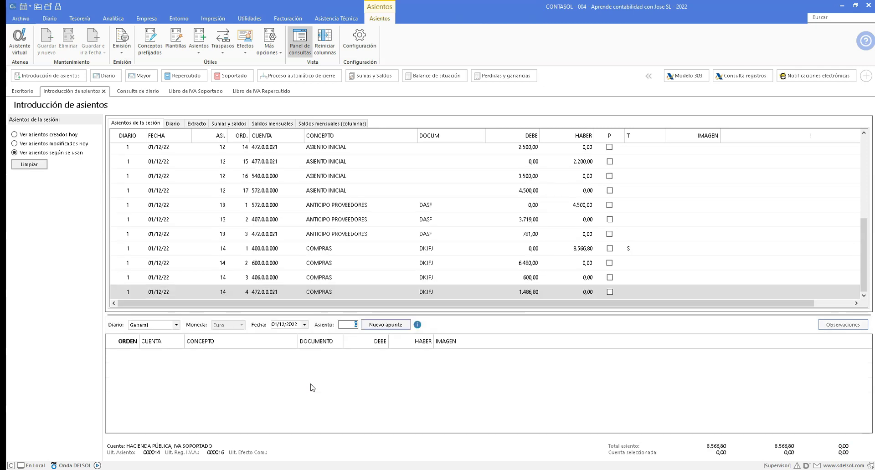
click(329, 293)
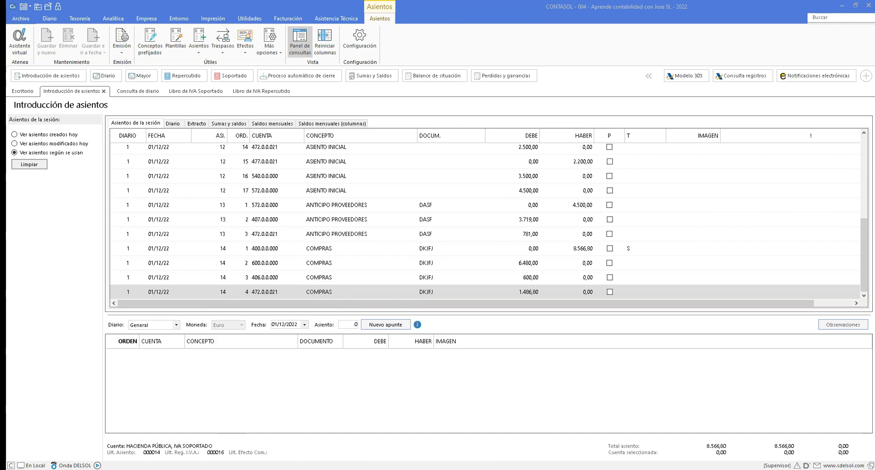
Step: Switch to the exercise page in the browser and read operation 3 on the machinery purchase and its payment terms
click(153, 466)
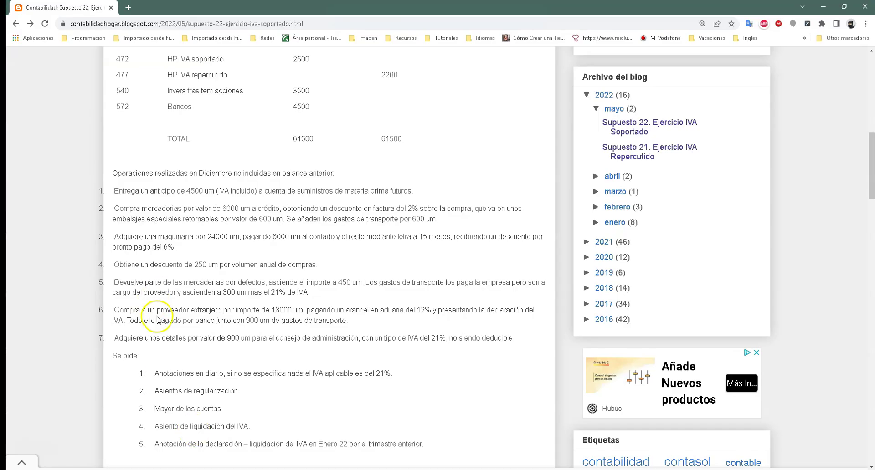
click(111, 237)
drag(111, 237, 400, 242)
click(340, 238)
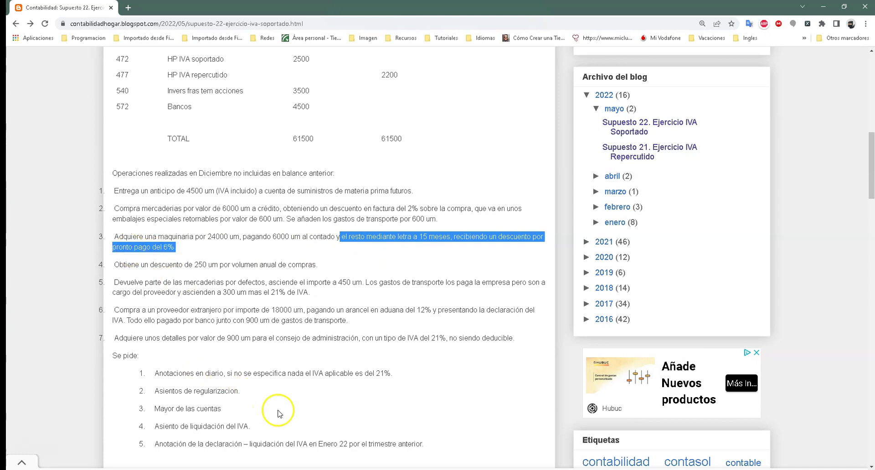
Step: Switch to the Calculator and compute the 6% prompt-payment discount on 24000
key(alt+Tab)
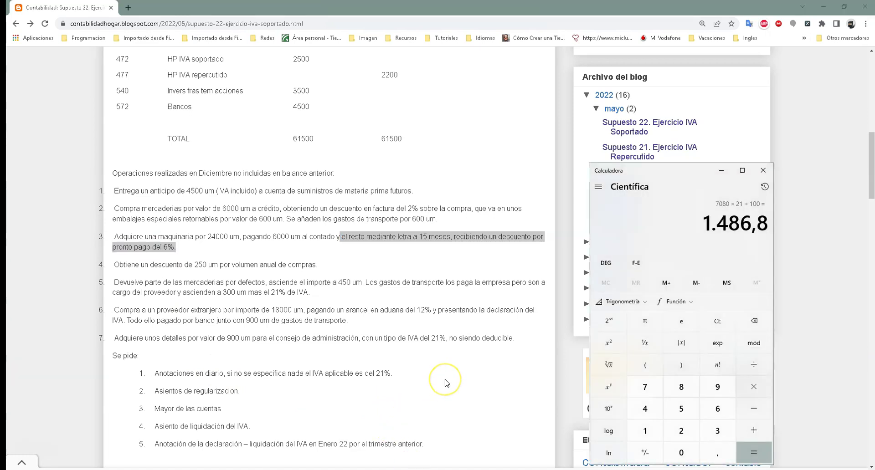
key(Escape)
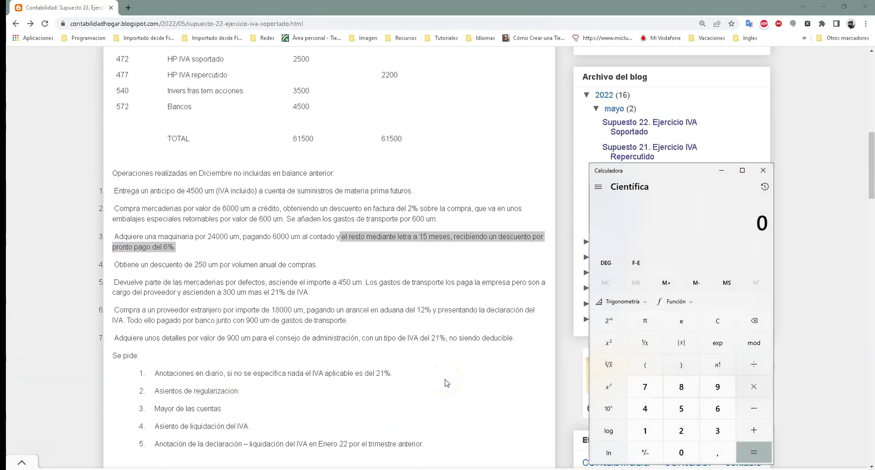
text(24.000)
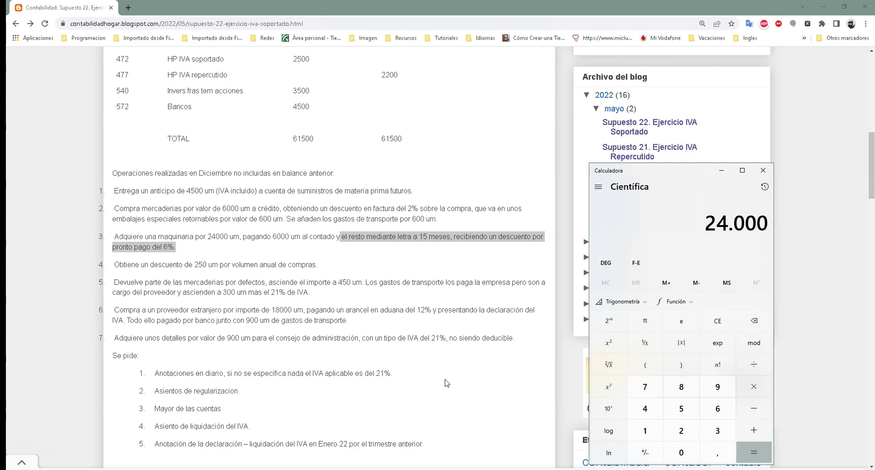
text(*6/1)
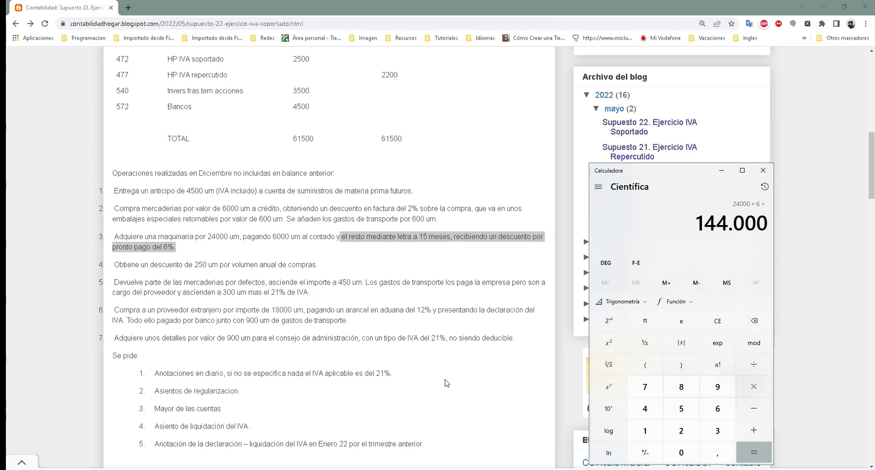
text(00)
key(Return)
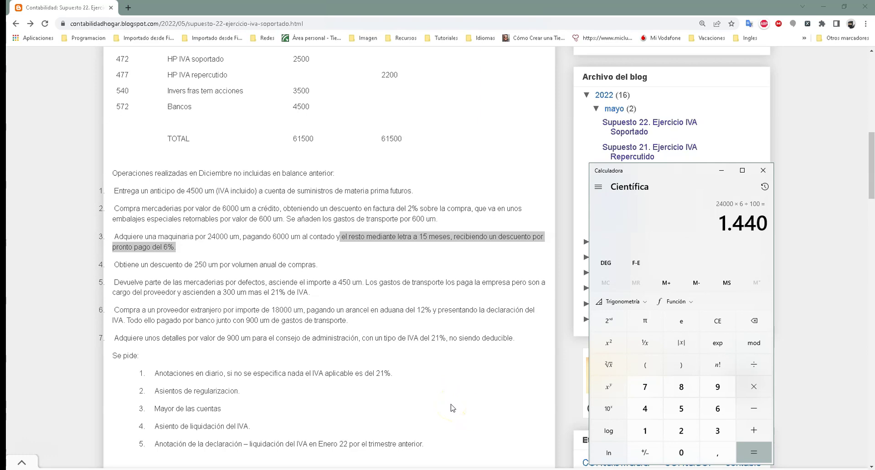
Step: Subtract the 1440 discount from 24000 and calculate 21% IVA on the net amount
text(24)
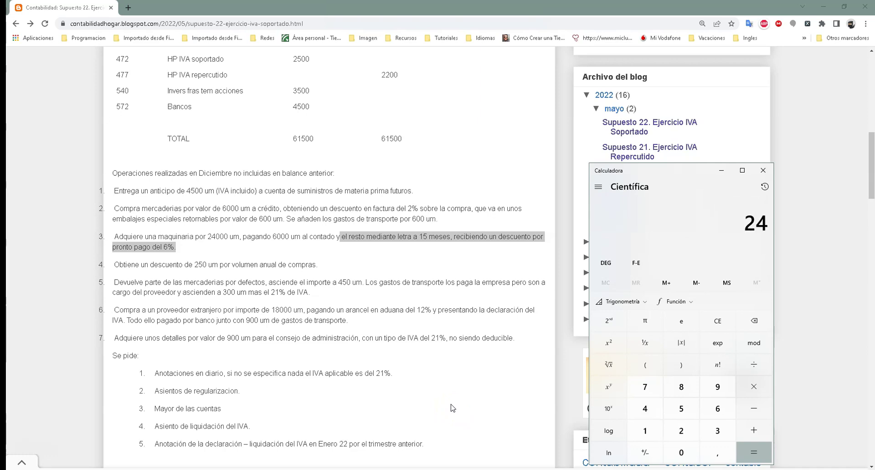
text(000-1440)
key(Return)
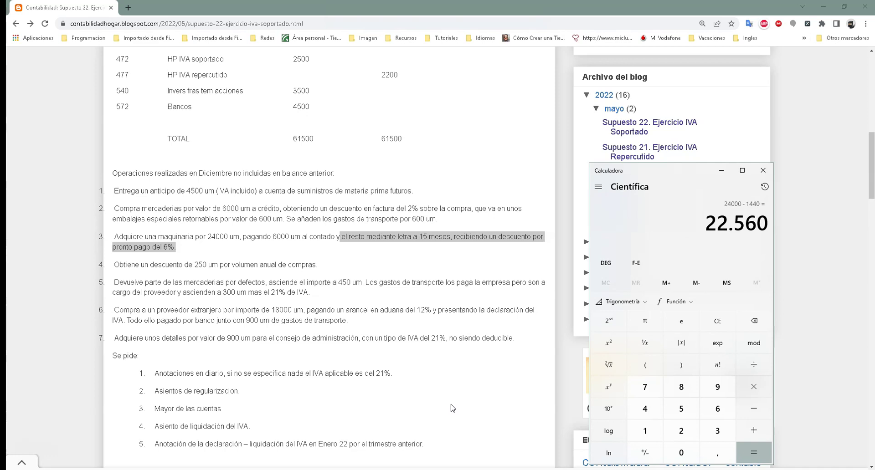
text(*21/)
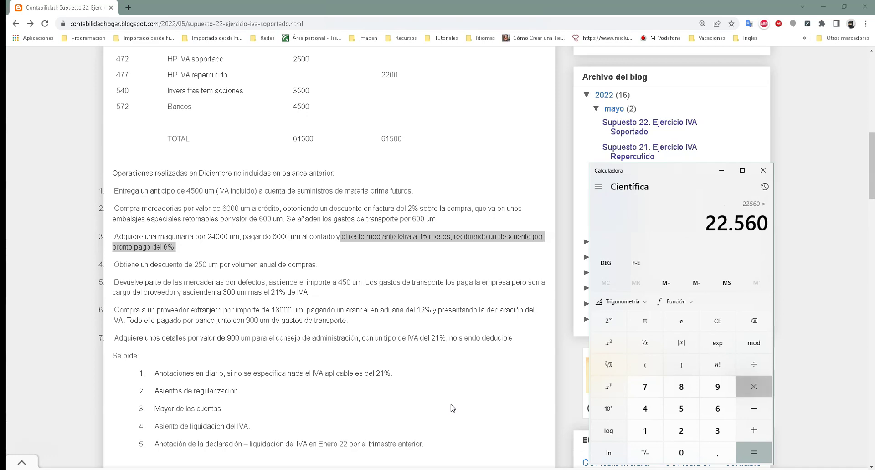
text(100)
key(Return)
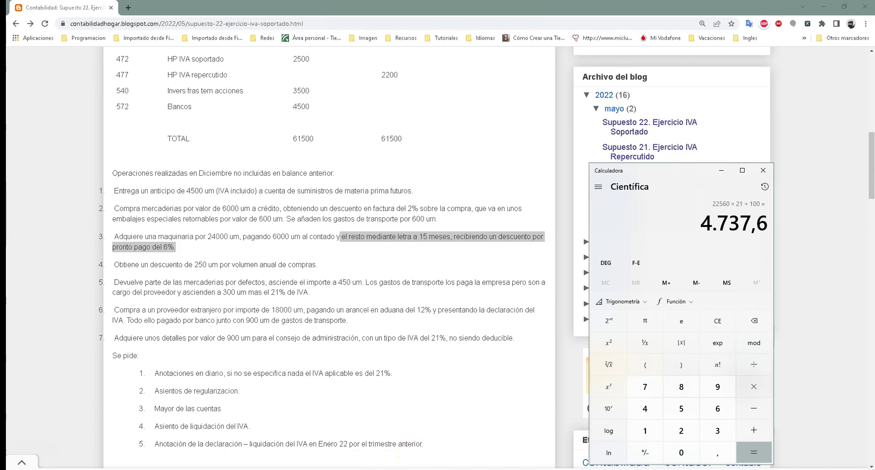
Step: Switch to CONTASOL and start a new entry dated 01/12/2022 with account 213.0.0.000, concept COMPRA MAQUINA, document KDJF and 22.560 in Debe
key(alt+Tab)
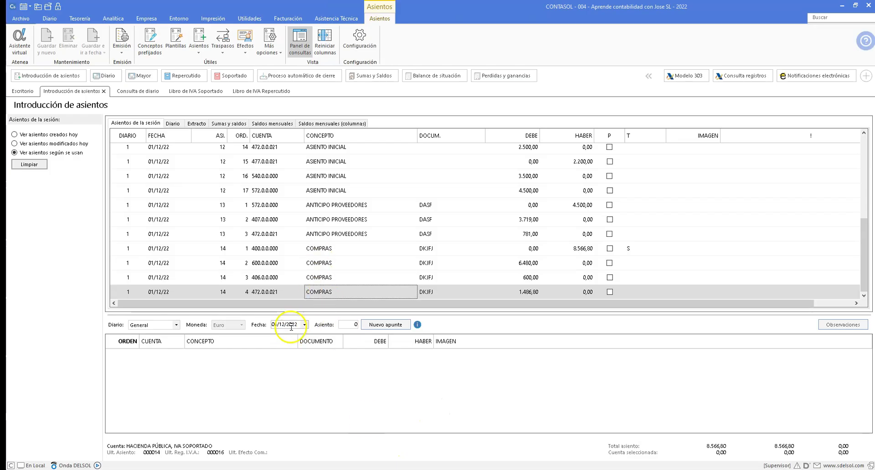
key(Return)
key(Return)
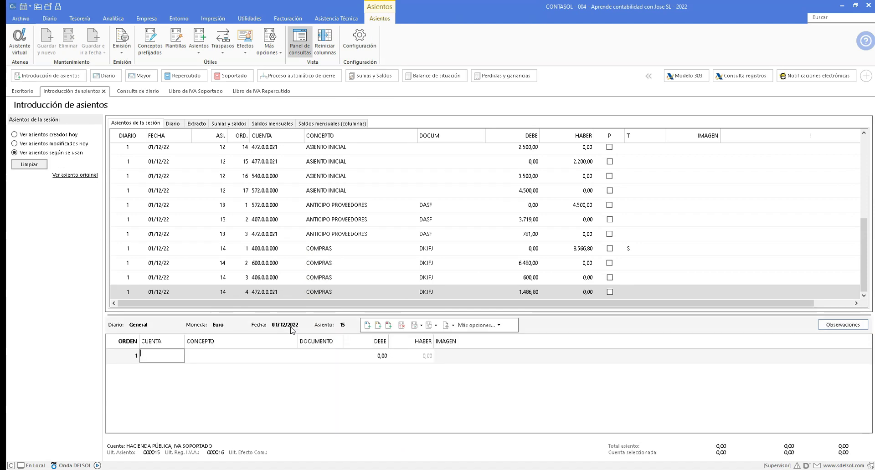
text(213)
key(Return)
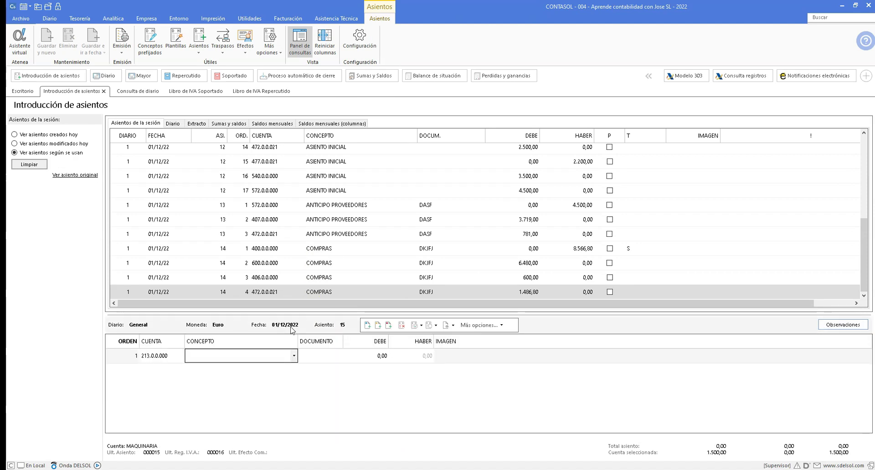
text(COMPRA MAQUINA)
key(Return)
text(KDJ)
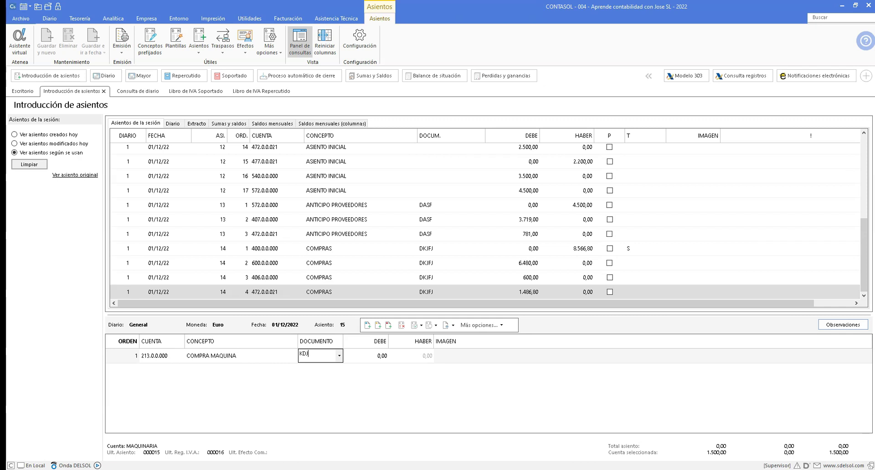
key(Return)
text(22560)
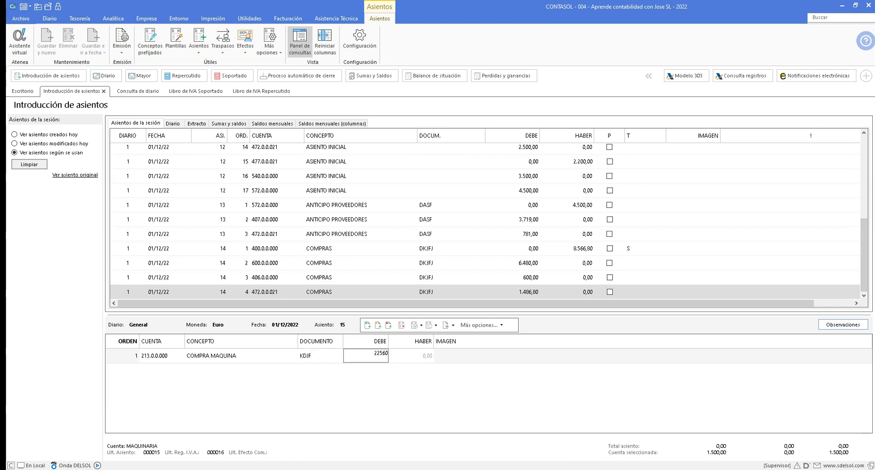
key(Return)
key(Return)
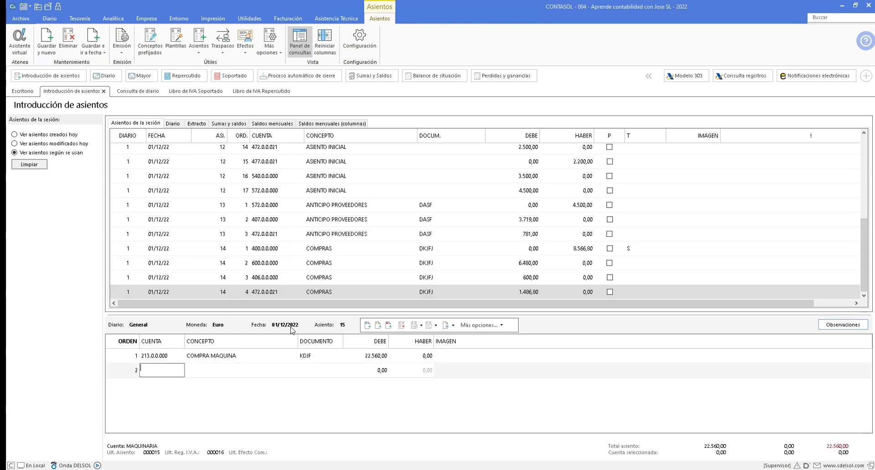
Step: Add a second line on account 472.0.0.021 with concept COMPRA MAQUINA, document KDJF and 4.737,60 in Debe
text(472.0.0.021)
key(Return)
key(Down)
key(Down)
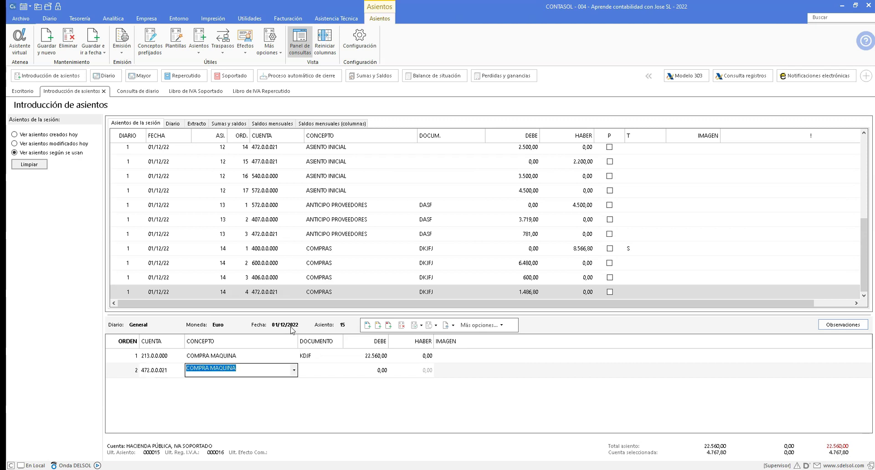
key(Return)
key(Down)
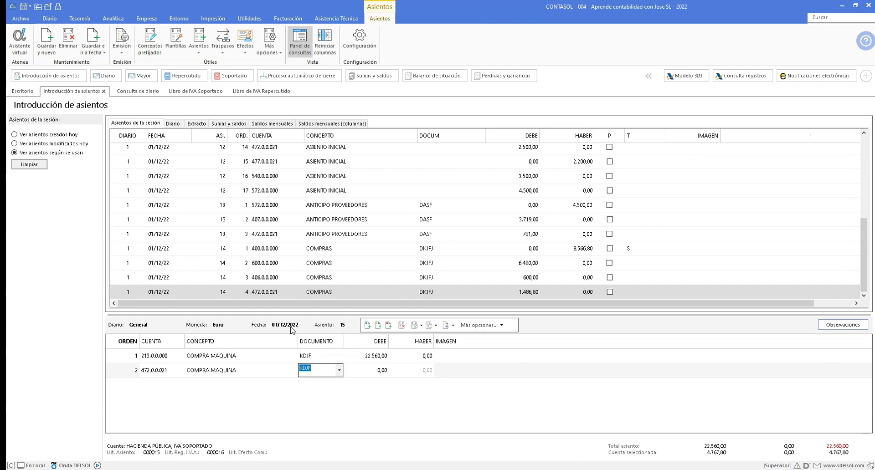
key(Return)
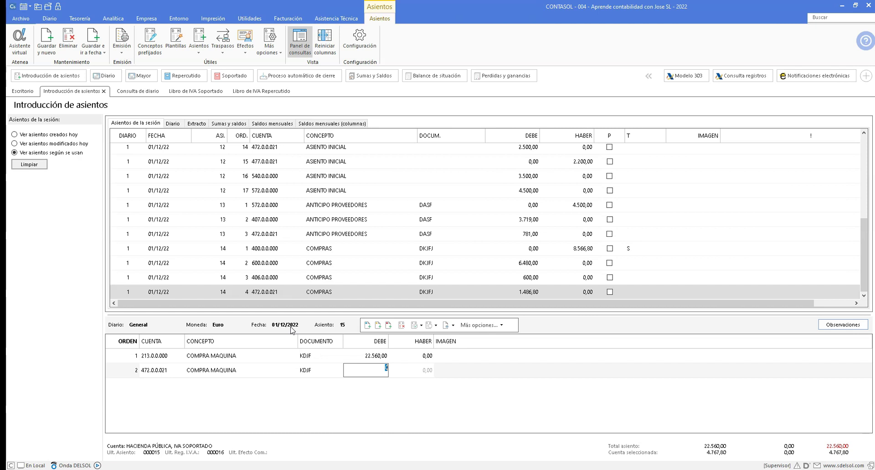
text(4737,60)
key(Return)
Step: Add a third line on account 572.0.0.000 with concept COMPRA MAQUINA, document KDJF and 6.000 in Haber
text(57)
key(Return)
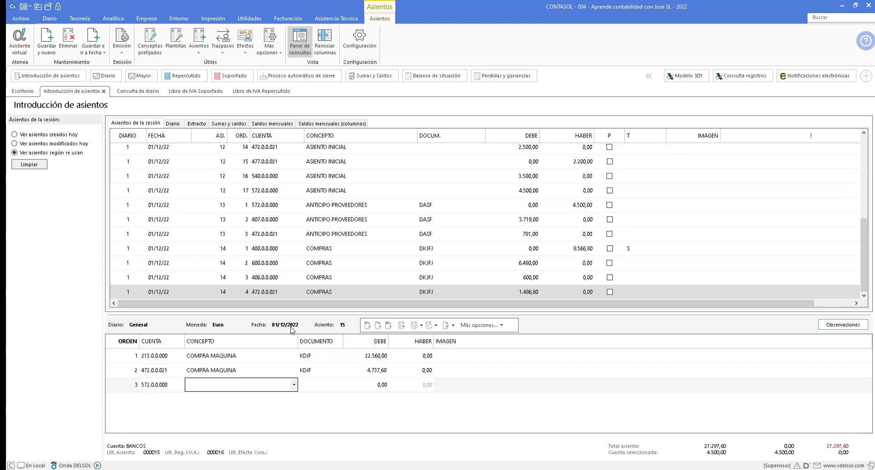
key(Down)
key(Down)
key(Return)
text(KDJF)
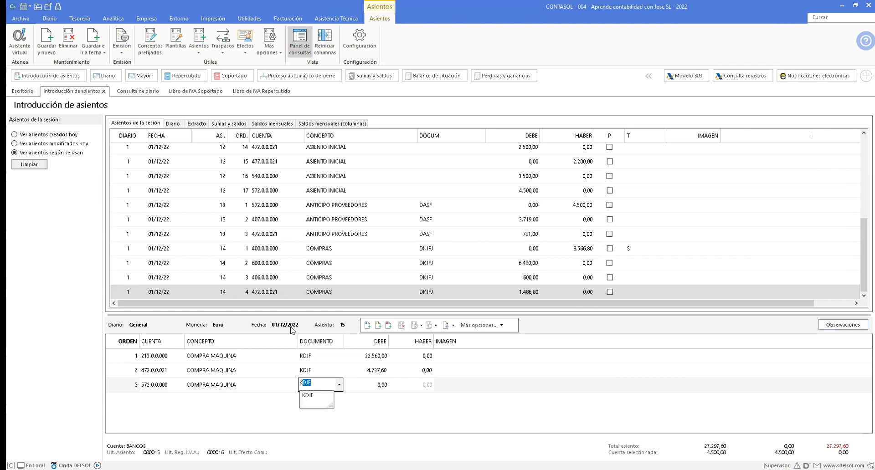
key(Return)
key(Return)
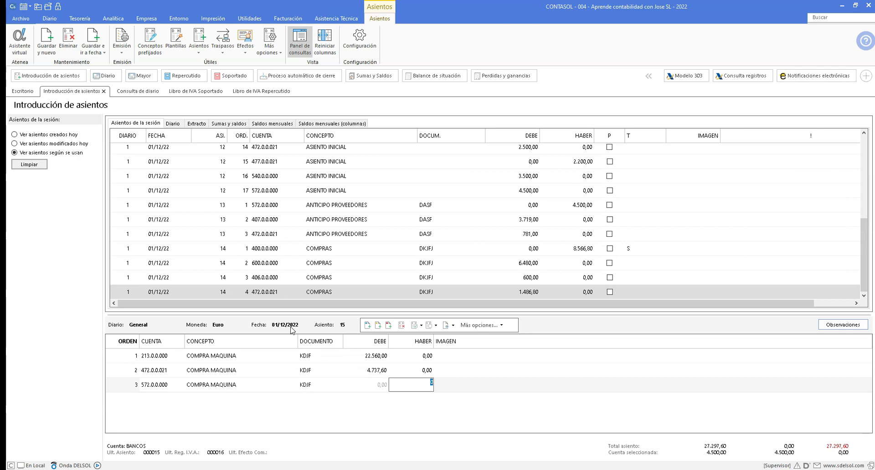
text(6000)
key(Return)
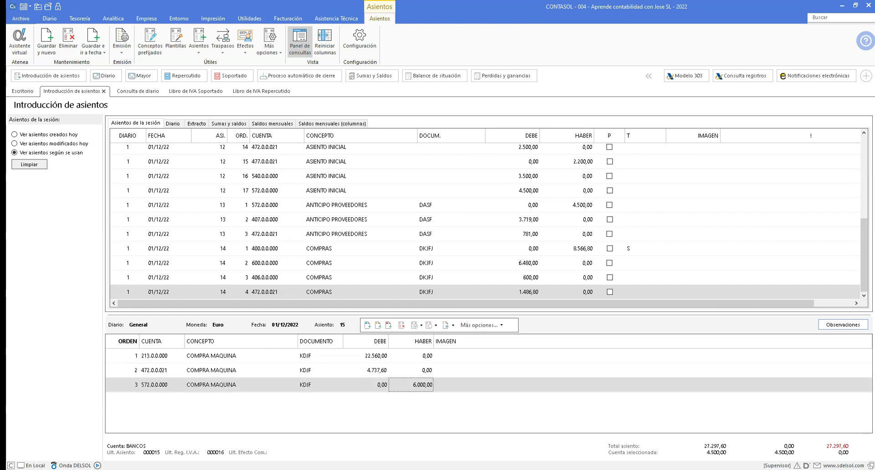
Step: Complete the entry with a fourth line on account 175.0.0.000 for 21.297,60 in Haber, creating the account in 2023 too
text(175.)
key(Return)
key(Left)
key(Return)
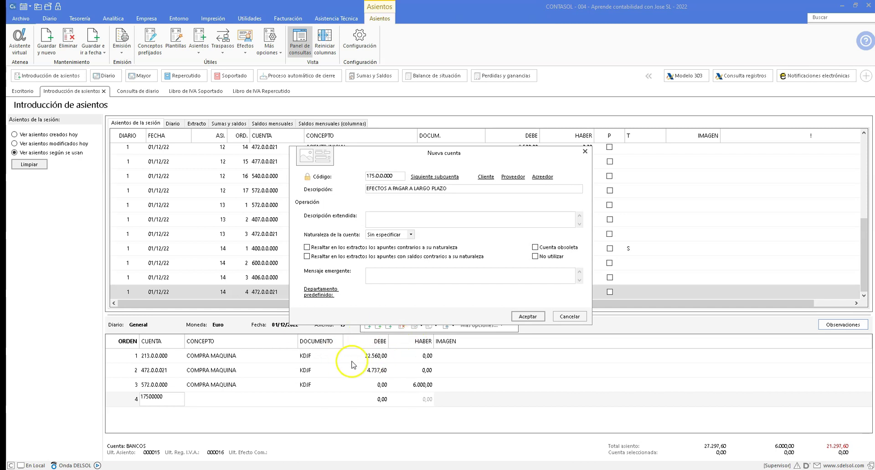
click(521, 318)
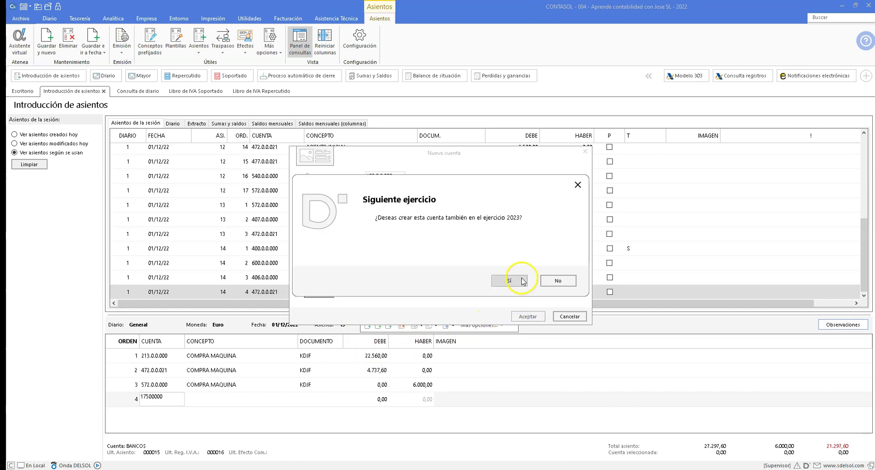
click(514, 279)
key(Return)
key(Return)
key(Return)
key(Return)
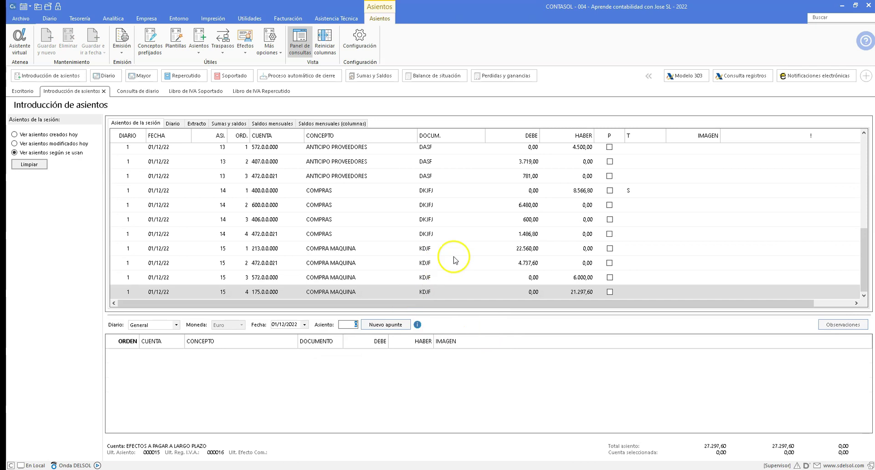
Step: Review the four COMPRA MAQUINA lines of entry 15, comparing the bank and long-term bills payable accounts
click(334, 250)
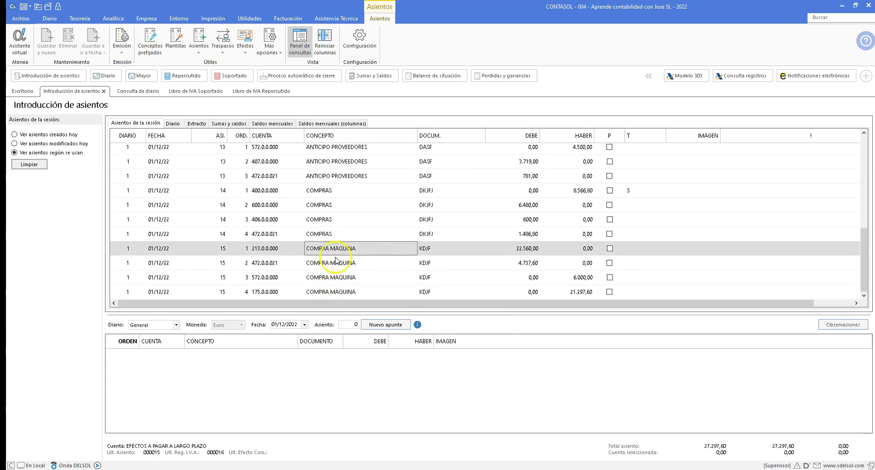
click(258, 264)
click(259, 277)
click(260, 293)
click(262, 276)
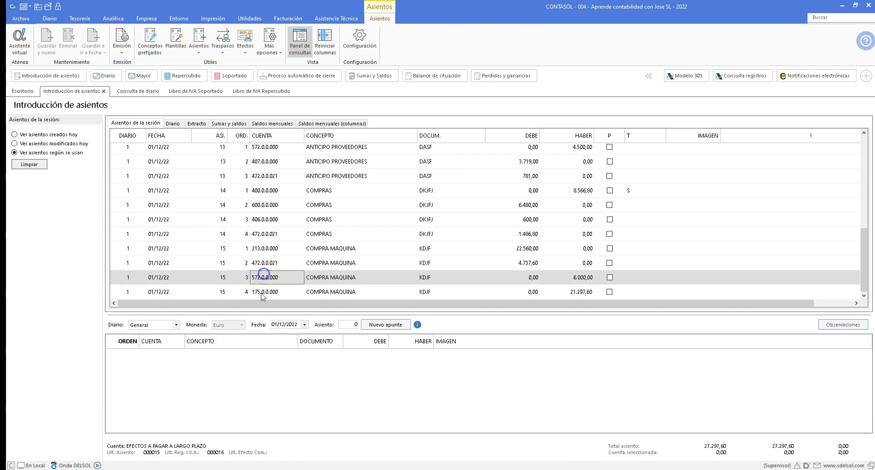
click(260, 292)
click(261, 277)
click(261, 292)
click(256, 277)
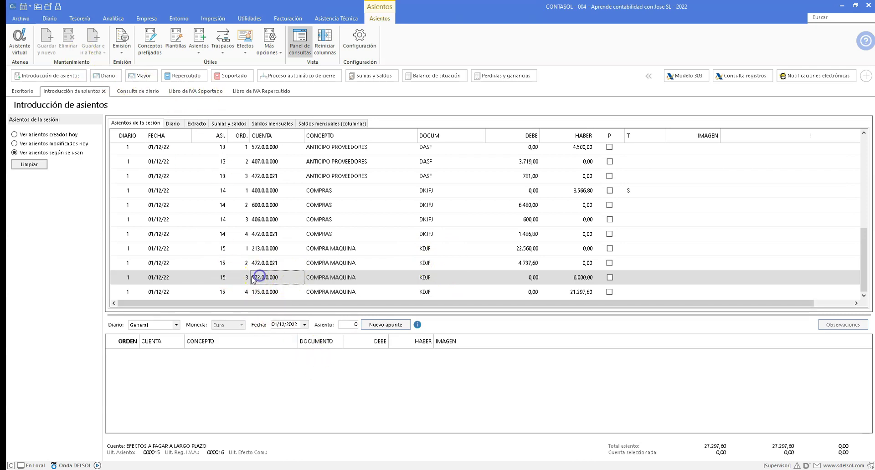
Step: Start a new record in the Libro de IVA Soportado with registration, issue and operation dates of 01/12/2022
click(190, 92)
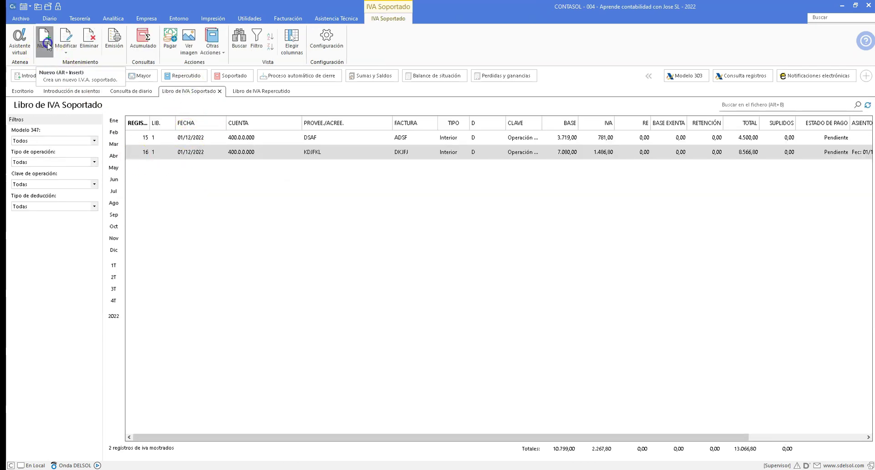
click(45, 45)
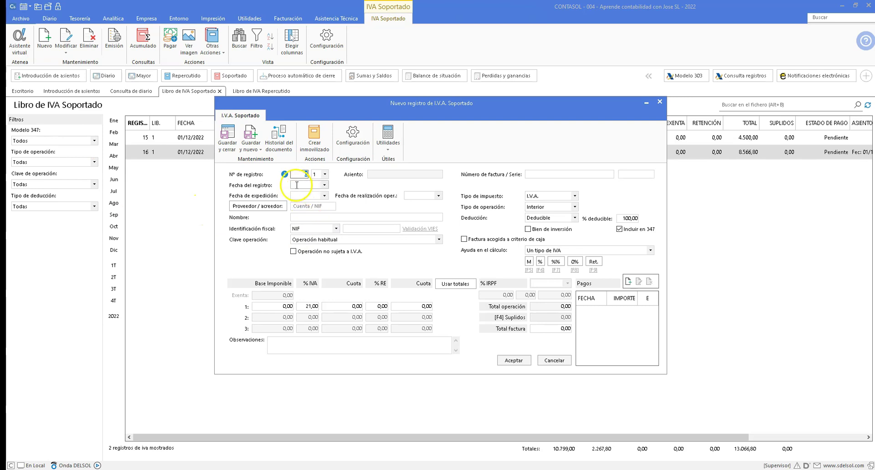
click(297, 185)
text(0)
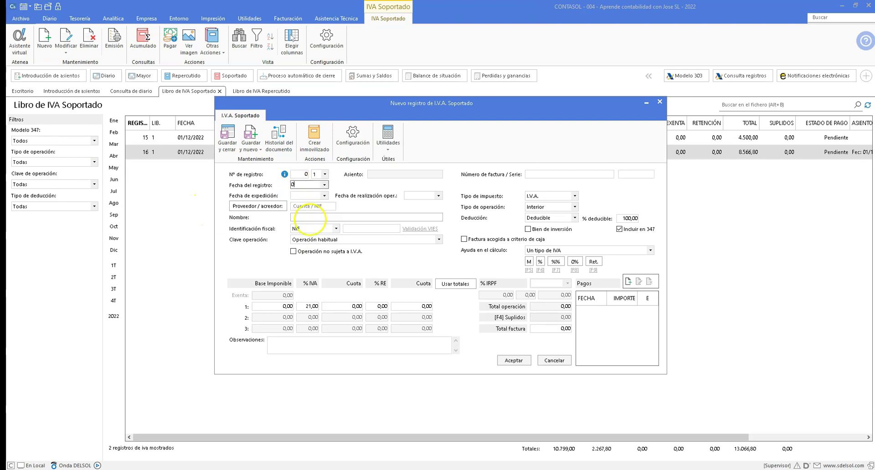
text(1/12/202)
key(Return)
key(Return)
key(Return)
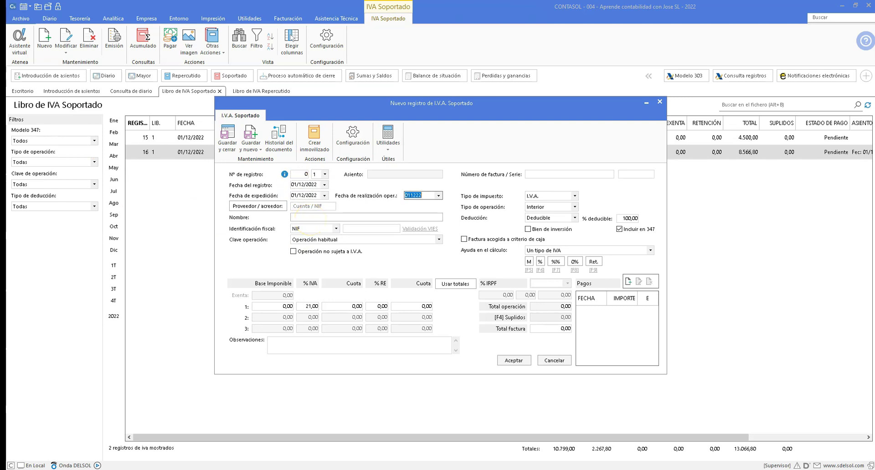
Step: Assign supplier account 401.0.0.000 without creating the supplier, and enter the name DASFASD, its tax ID and invoice number DAF
text(401)
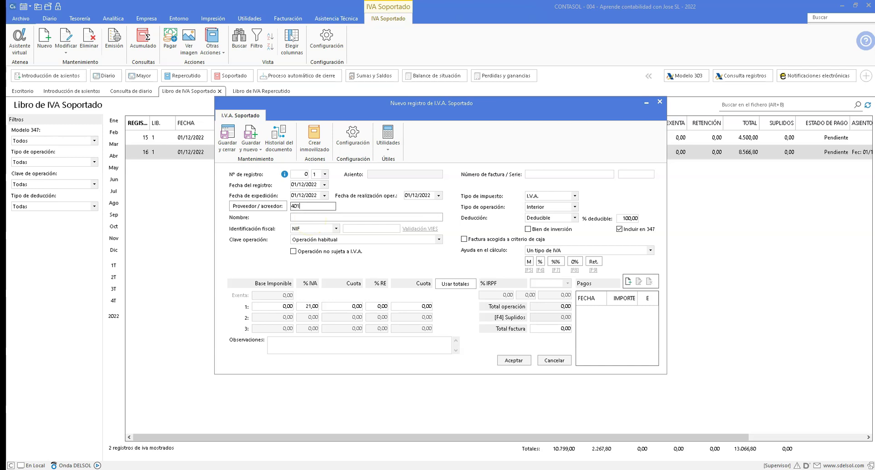
text(.)
key(Return)
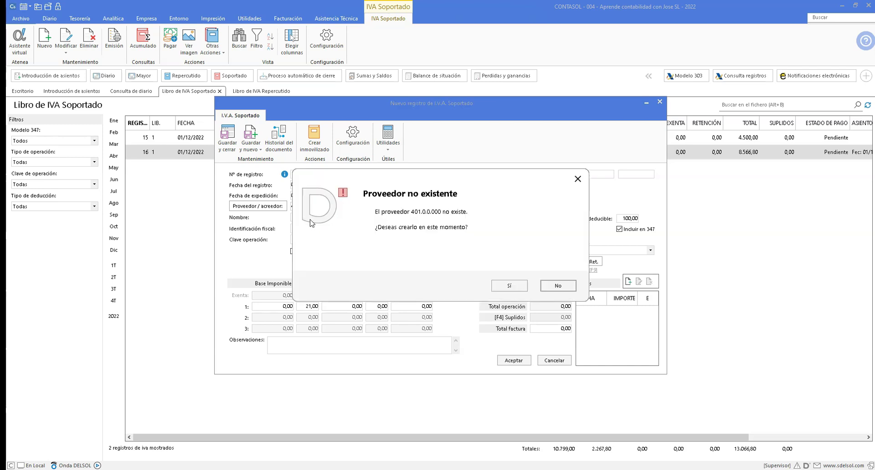
key(Return)
text(DASFASD)
key(Return)
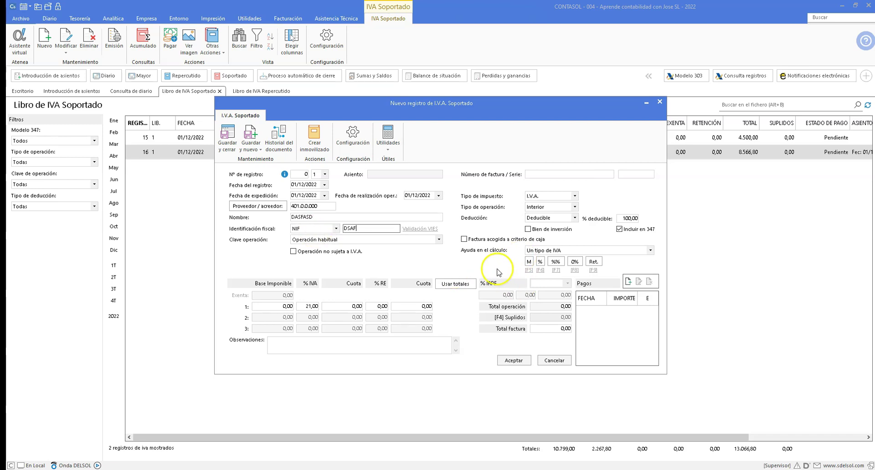
click(536, 177)
text(DAF)
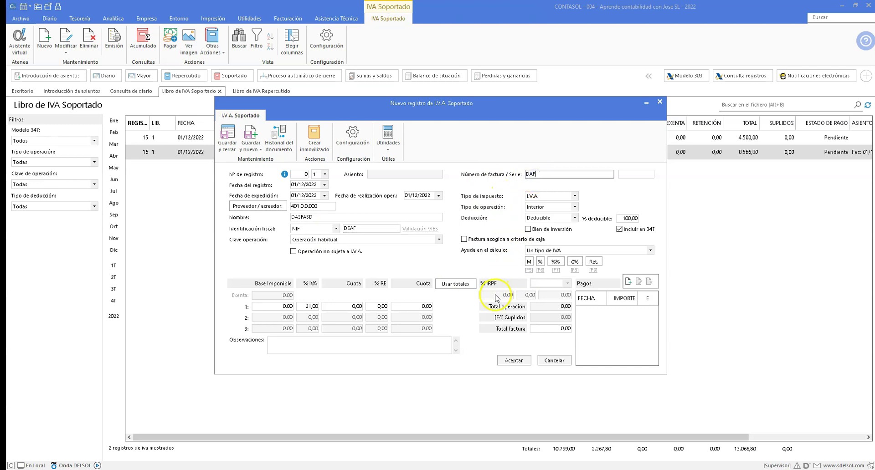
Step: Set the IVA record's calculation mode to Manual and its invoice total to 27.297,60
click(529, 262)
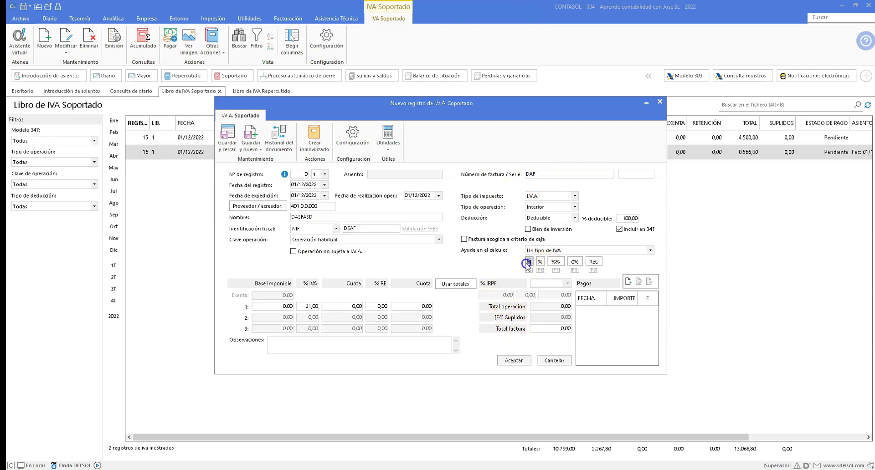
click(549, 327)
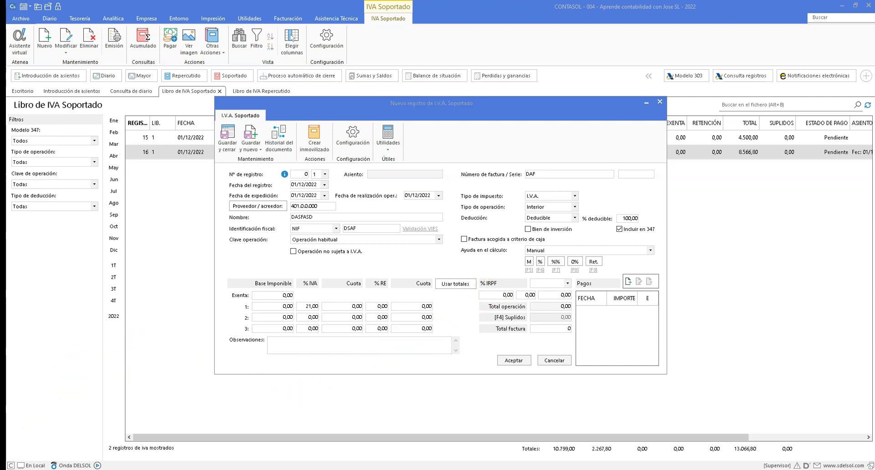
click(32, 450)
click(554, 328)
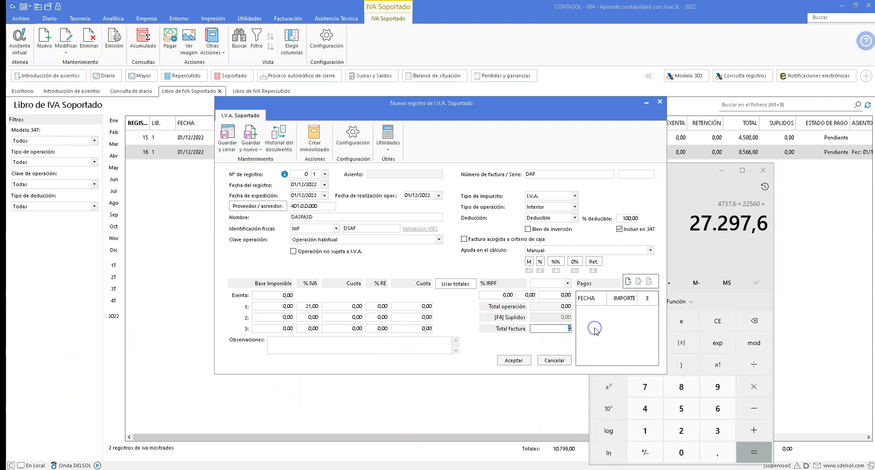
text(27297,6)
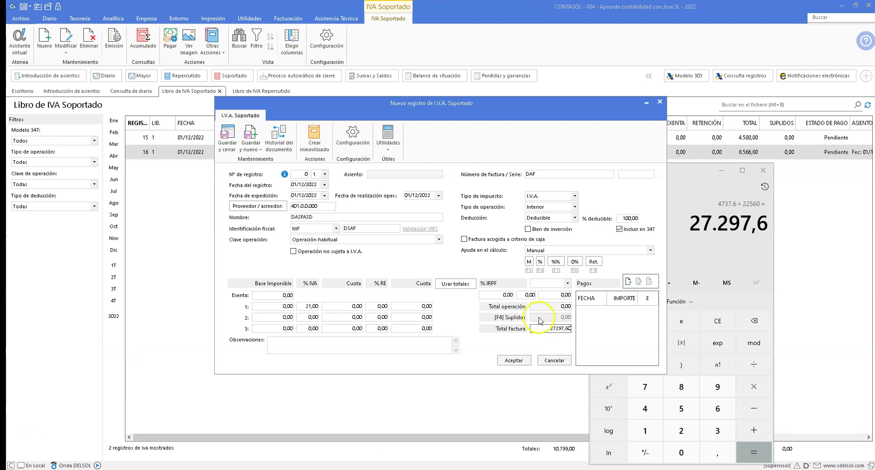
Step: Enter a taxable base of 22.560 at 21% with an IVA amount of 4.737,60, and save the record
click(273, 307)
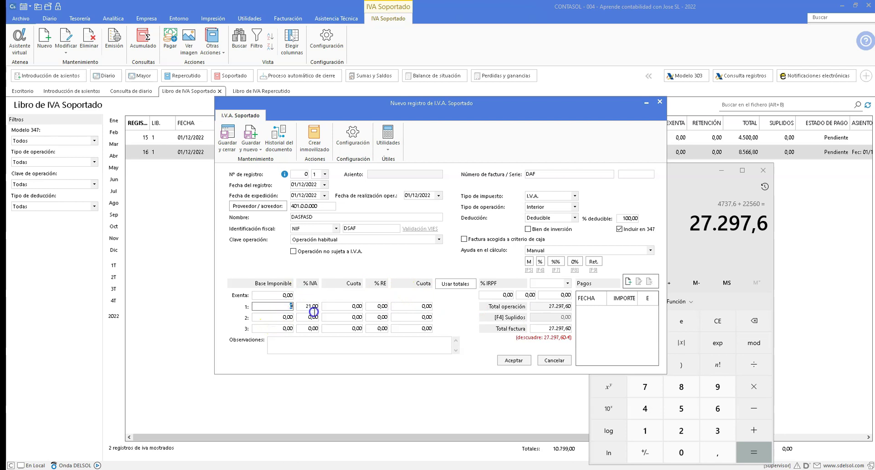
text(22.560)
key(Tab)
key(Tab)
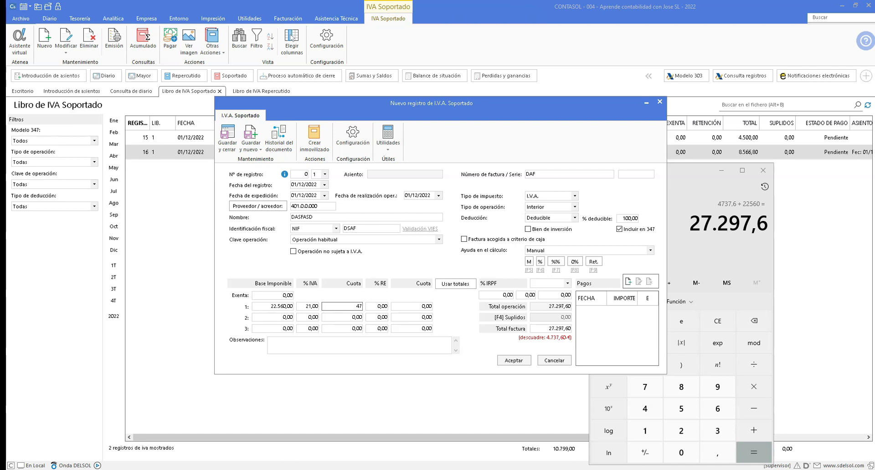
text(4737,60)
click(548, 328)
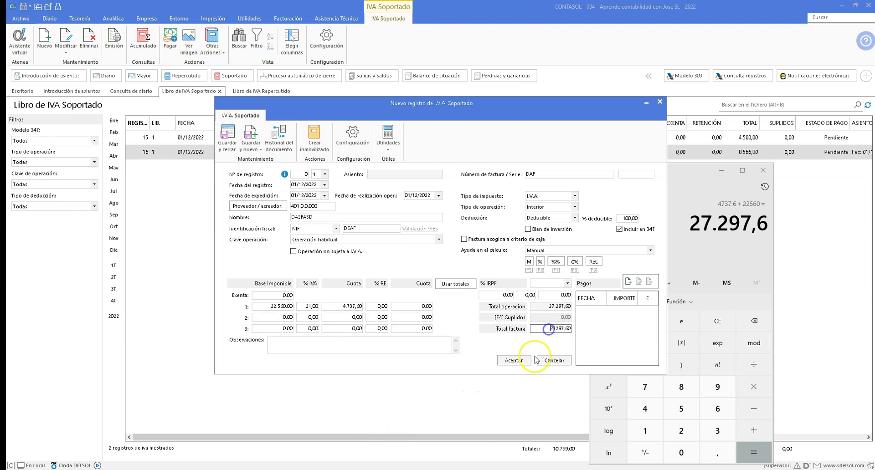
click(513, 359)
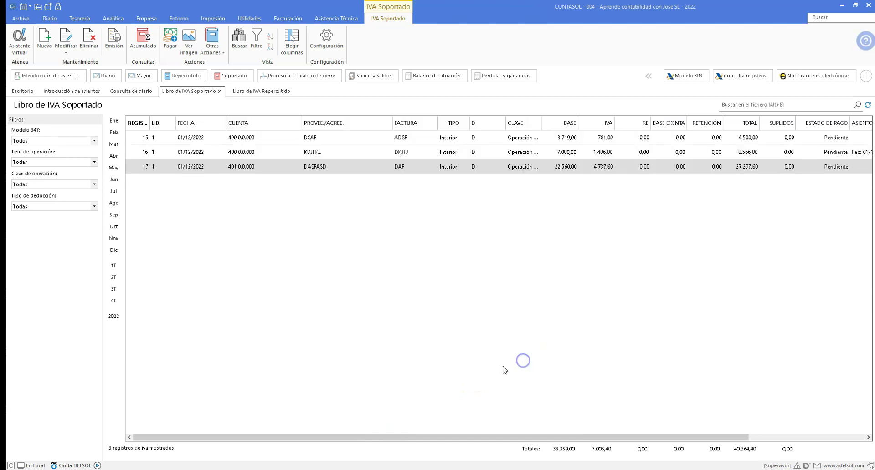
Step: Check the supplier IVA records and the machine purchase entry, and switch to the browser to read operation 4 of the exercise
click(174, 153)
click(199, 168)
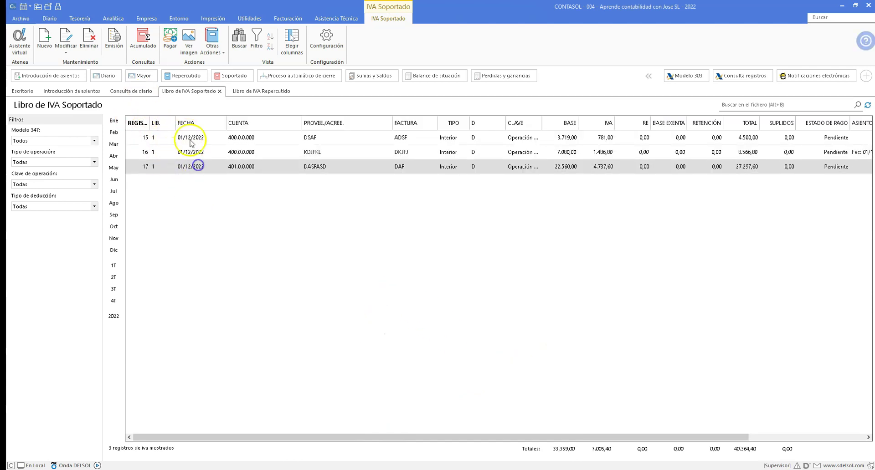
click(79, 91)
click(237, 248)
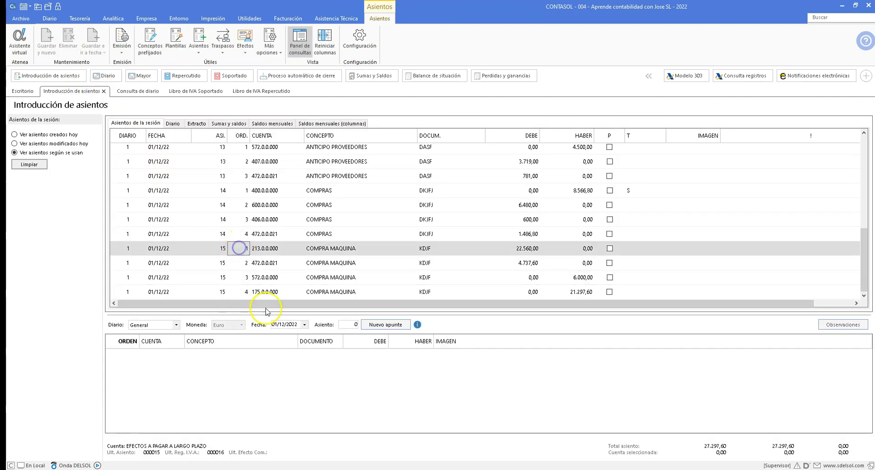
key(alt+Tab)
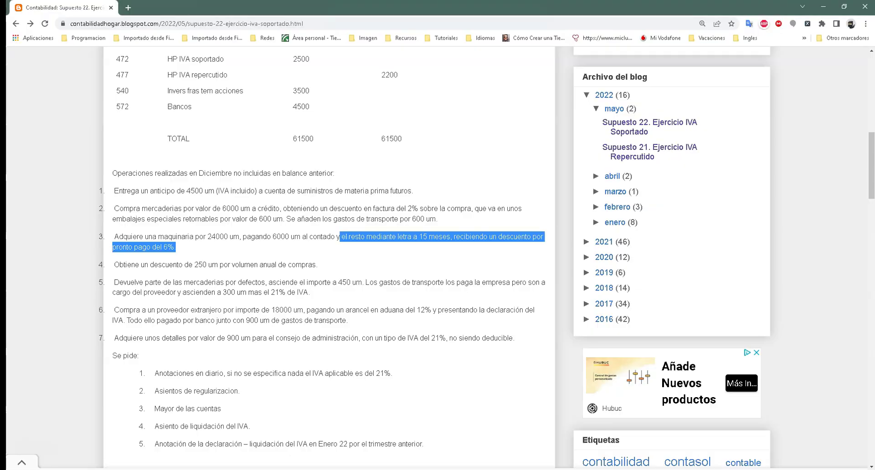
click(128, 261)
drag(128, 263, 323, 266)
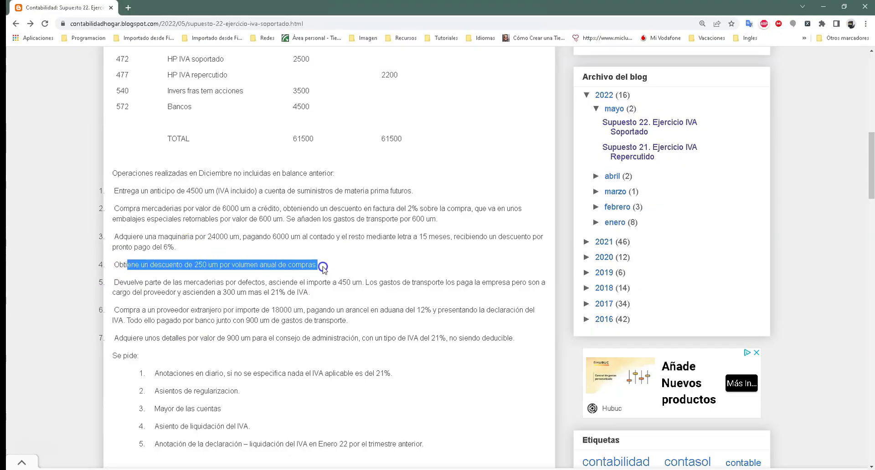
click(158, 267)
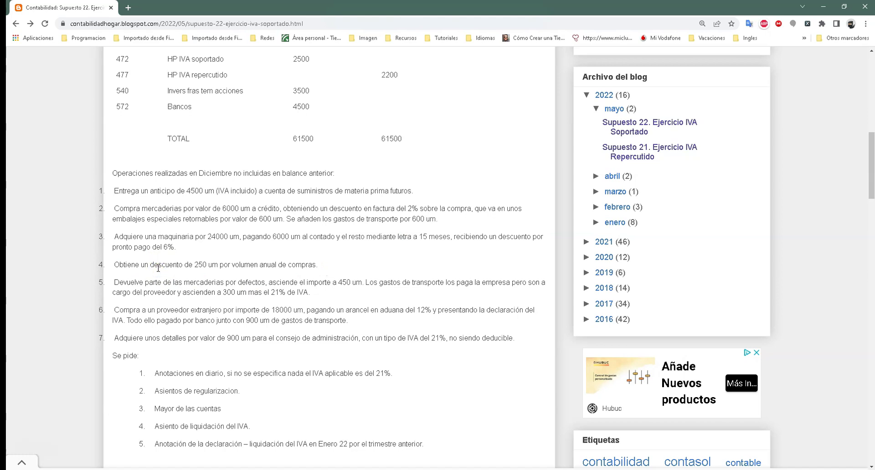
drag(194, 265, 299, 260)
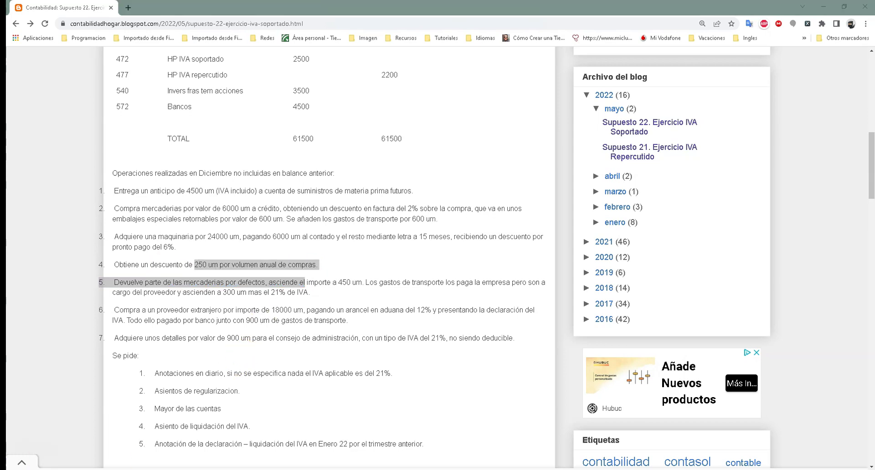
drag(158, 265, 274, 265)
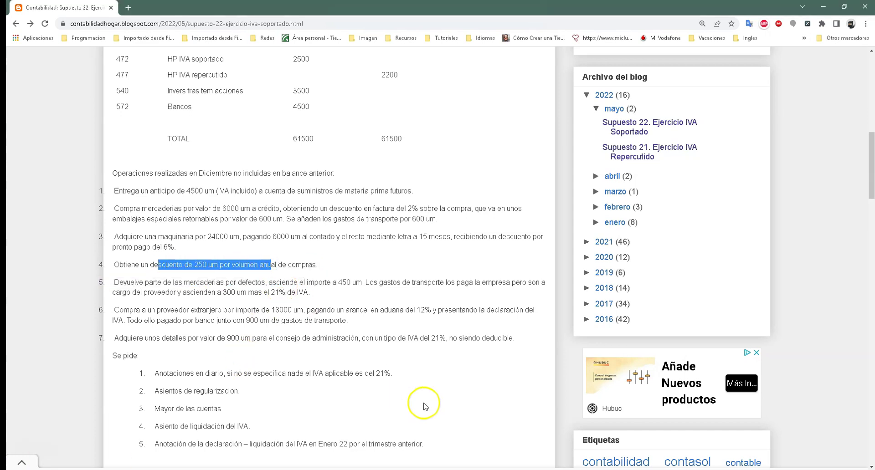
Step: Switch to CONTASOL and start an entry dated 01/12/2022 with account 609.0.0.000, concept RAPPEL, document DJK and 250 in Haber
key(alt+Tab)
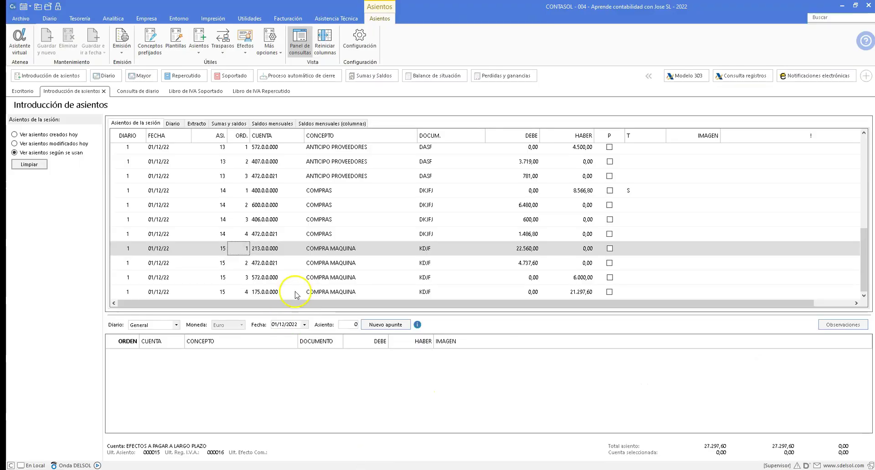
click(284, 324)
key(Return)
key(Return)
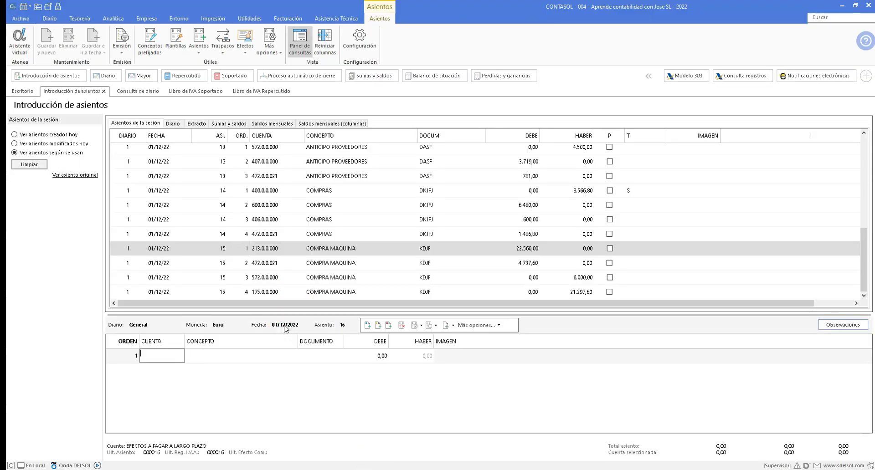
text(609)
key(Return)
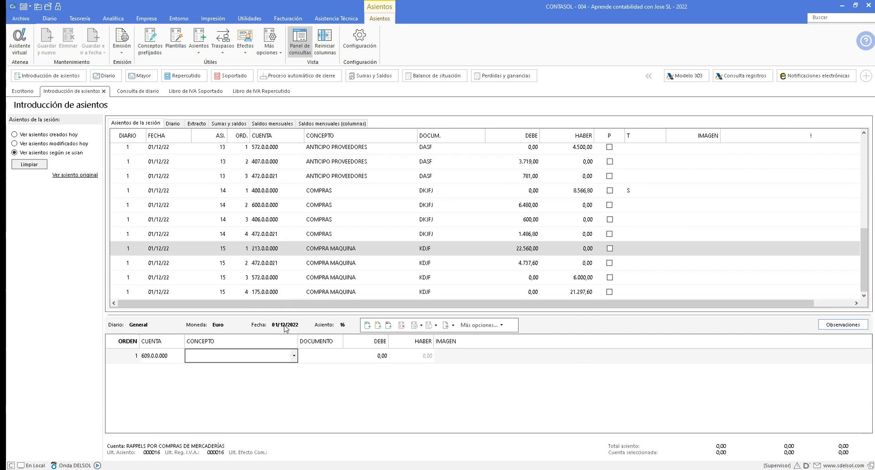
text(RAPPEL)
key(Return)
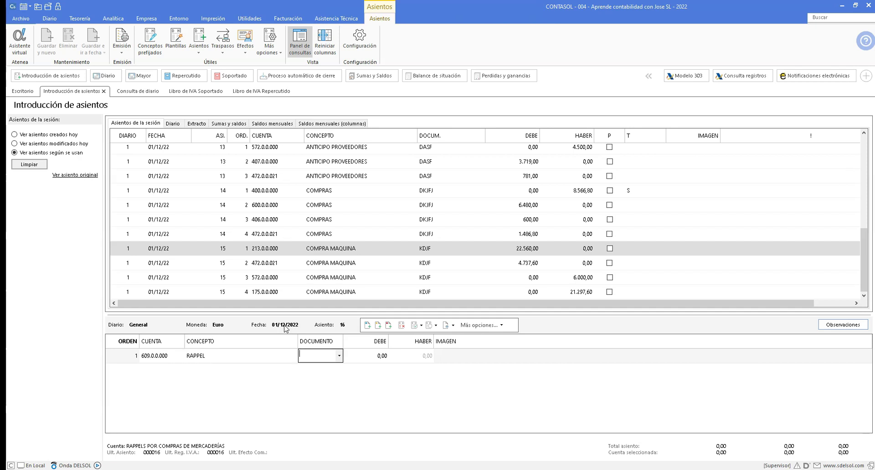
text(DJK)
key(Return)
key(Return)
text(250)
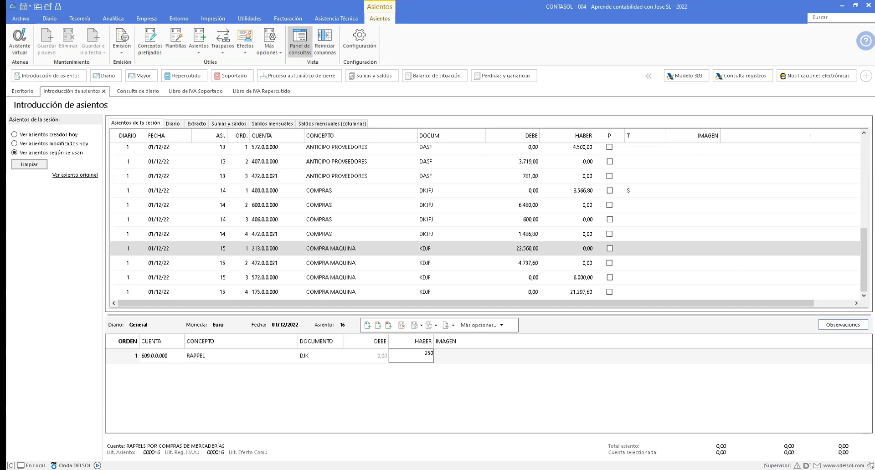
key(Return)
Step: Add a line to the entry for account 472.0.0.021 with concept RAPPEL, document DJK and 52,50 in Haber
text(472.0.0.021)
key(Return)
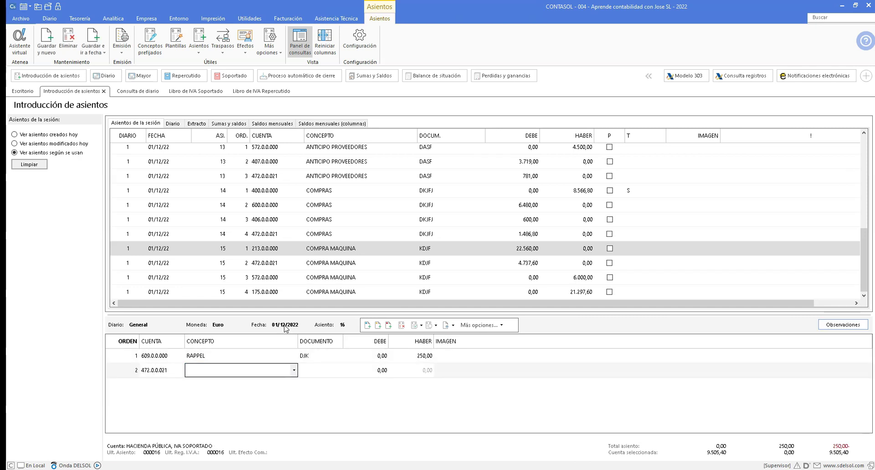
key(Down)
key(Down)
key(Down)
text(R)
key(Return)
text(DJ)
key(Return)
key(Return)
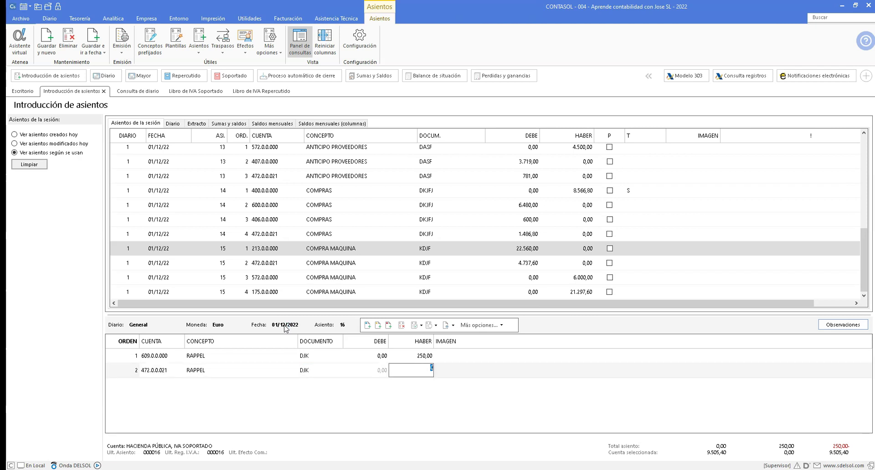
text(52,50)
key(Return)
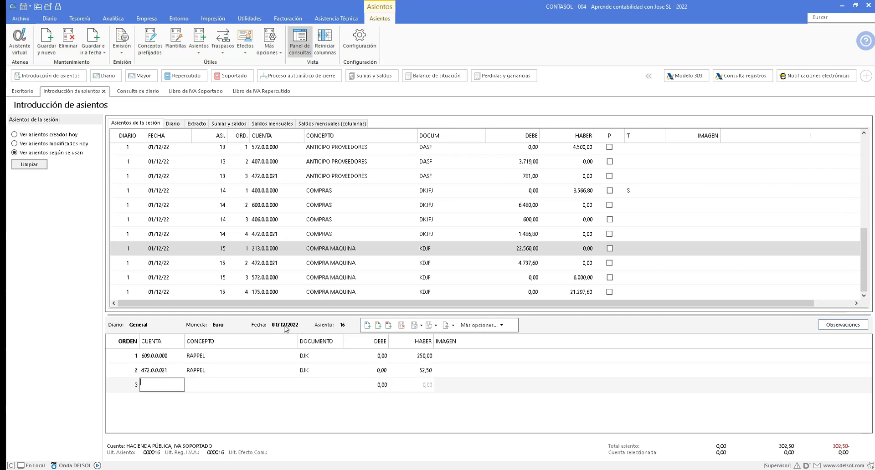
Step: Balance the entry with a line for account 400.0.0.000, concept RAPPEL, document DJK and 302,50 in Debe
text(400.0)
key(Return)
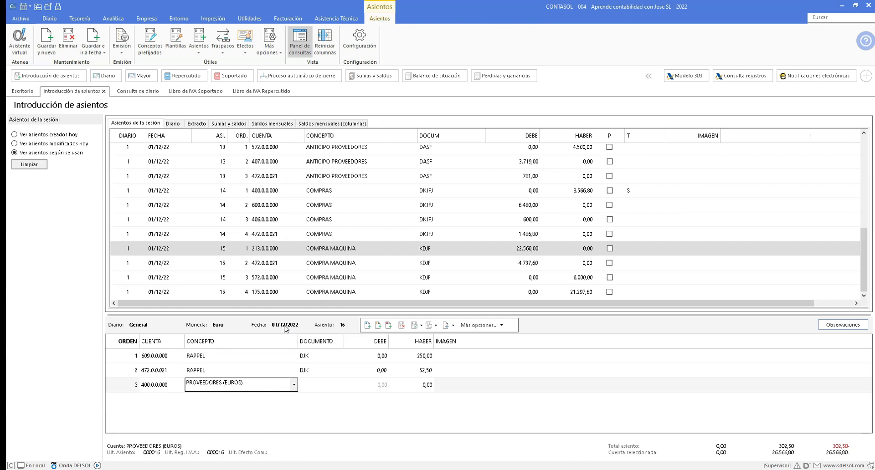
key(plus)
key(Return)
key(Return)
key(Return)
key(Return)
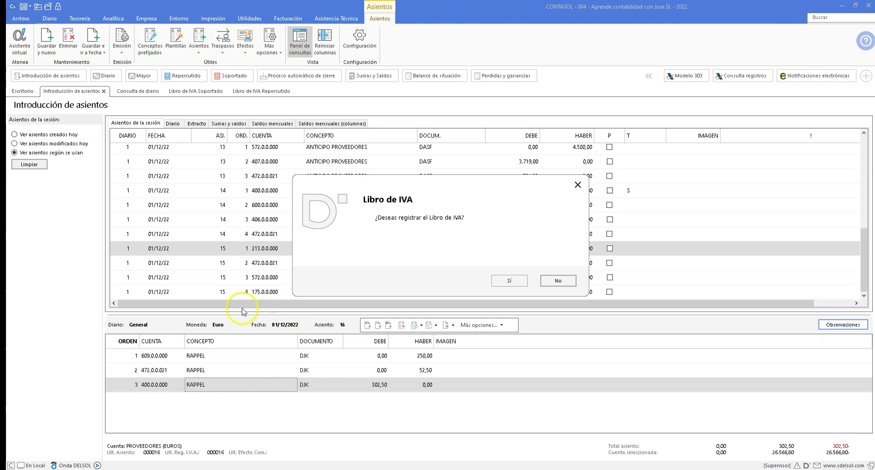
Step: Register the rappel in the IVA book, filling in the supplier's name and NIF with placeholder text, and save the record
click(506, 283)
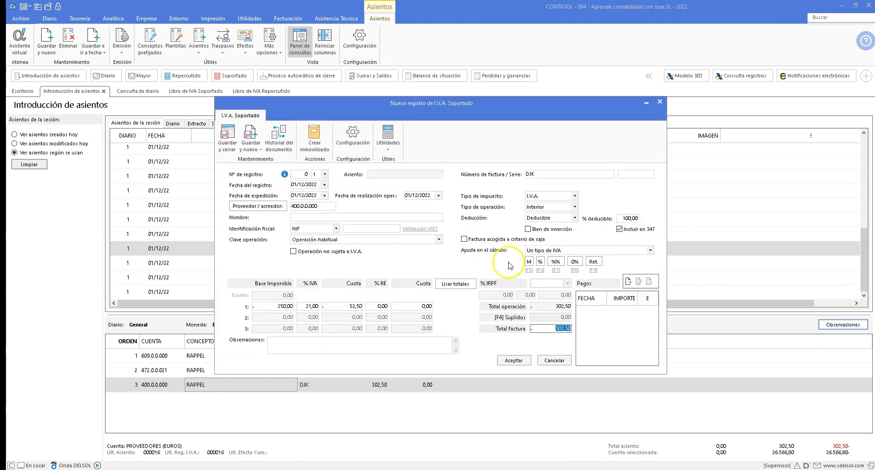
click(536, 327)
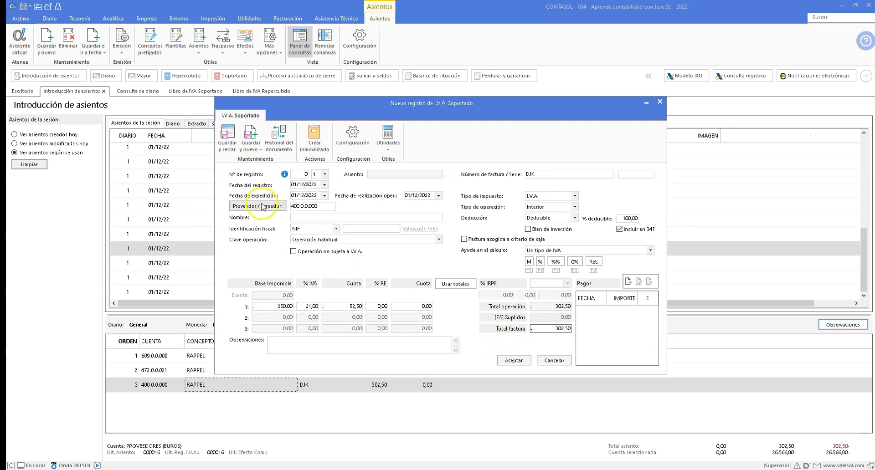
click(310, 218)
text(FDSAF)
click(353, 228)
text(SAFDS)
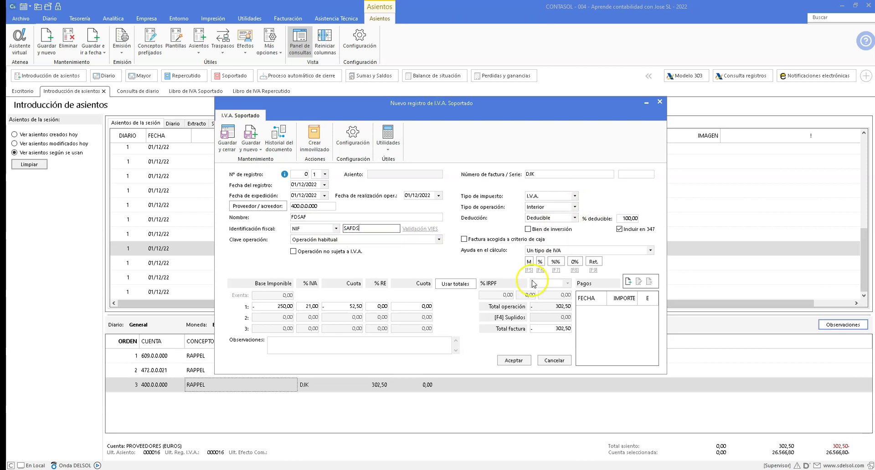
click(513, 360)
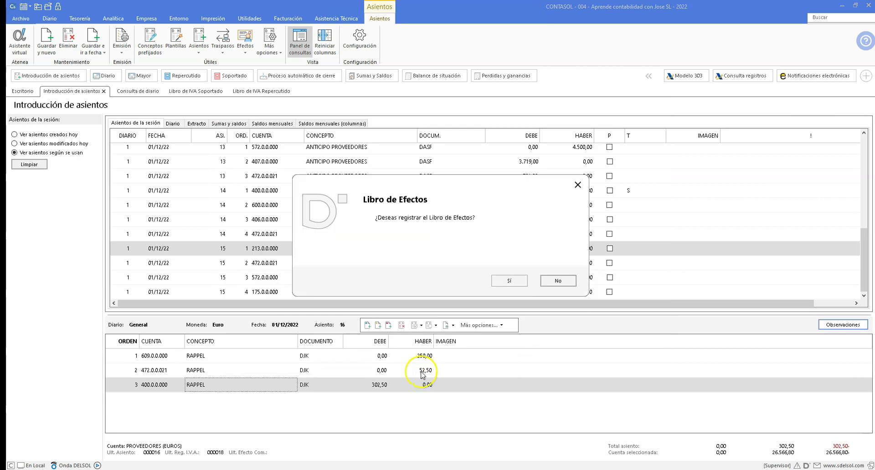
Step: Decline registering the rappel entry in the Libro de Efectos and finish the entry
click(559, 280)
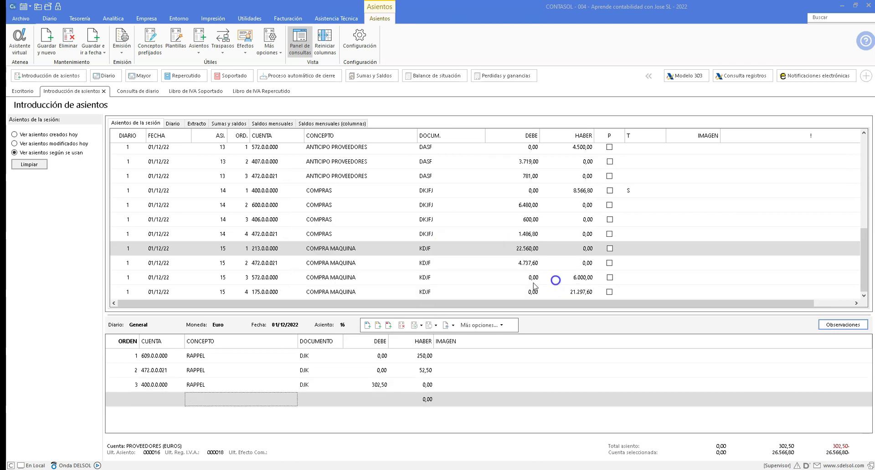
key(Escape)
click(381, 348)
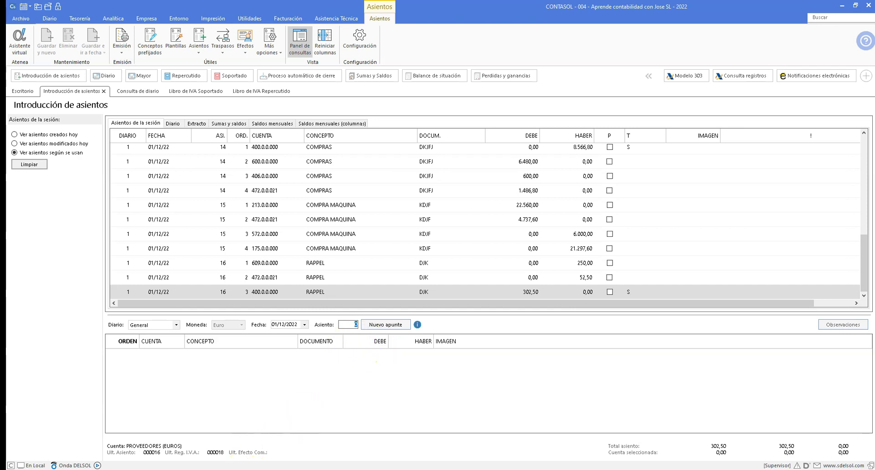
Step: Switch to the exercise page in the browser and examine operation 5 about the returned goods and transport costs
click(251, 468)
click(119, 282)
scroll(119, 281, down, 2)
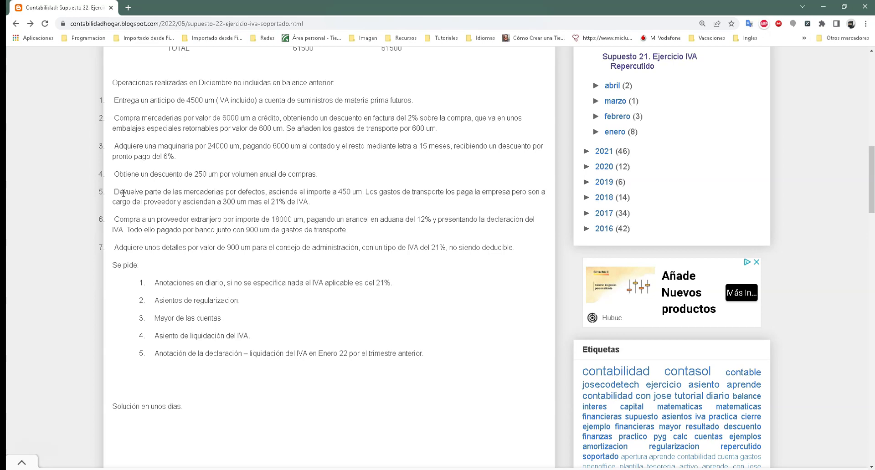
drag(123, 193, 256, 189)
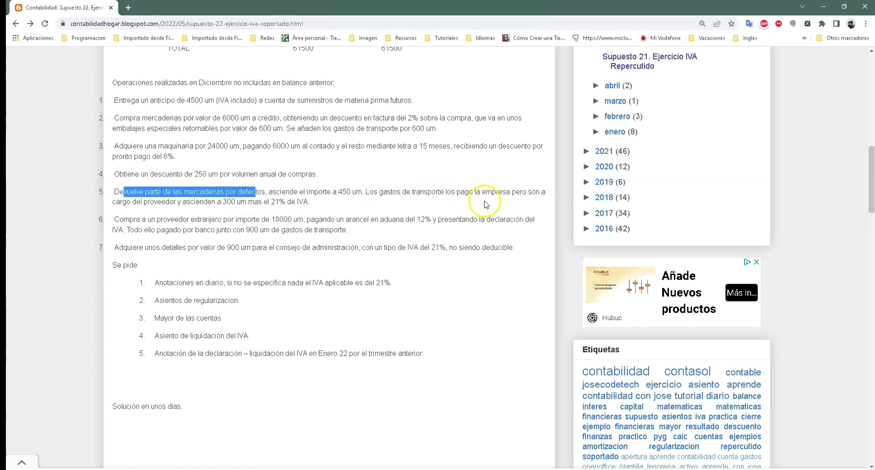
drag(131, 205, 155, 203)
drag(216, 202, 235, 202)
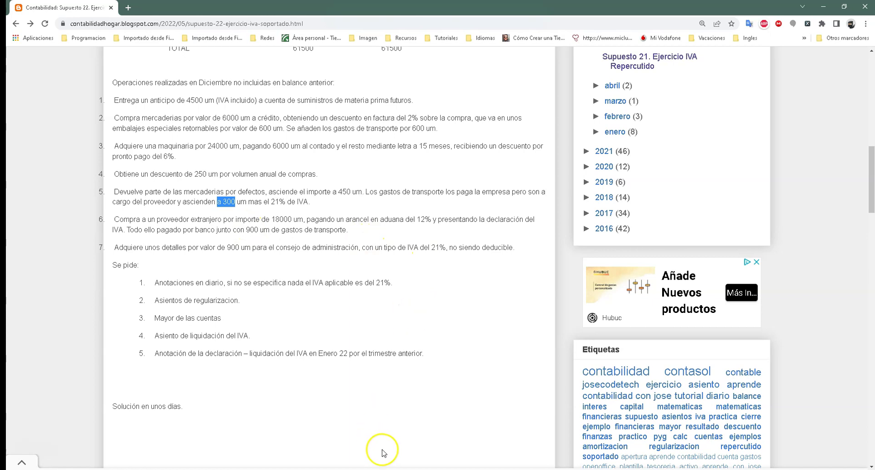
Step: Return to CONTASOL and start a new entry with account 608, concept DEVOLUCION, document JKDJ and 450 in Haber
key(alt+Tab)
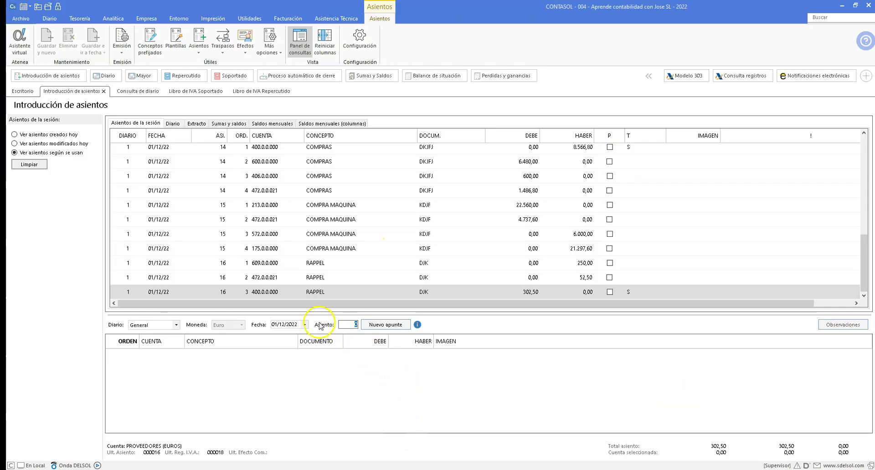
key(Return)
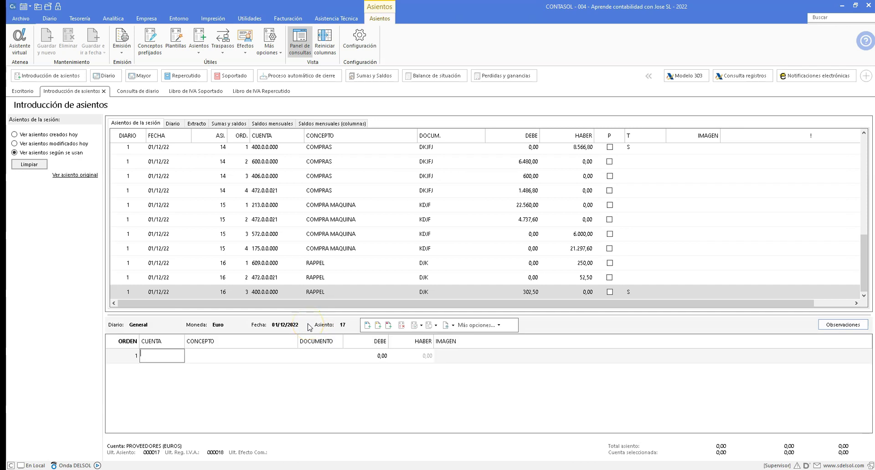
text(608)
key(Return)
text(DEVOLUC)
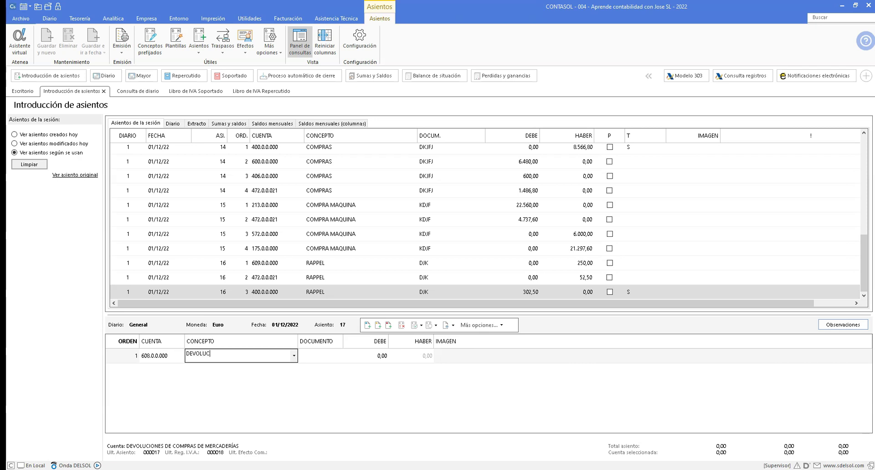
text(ION)
key(Return)
text(JKDJ)
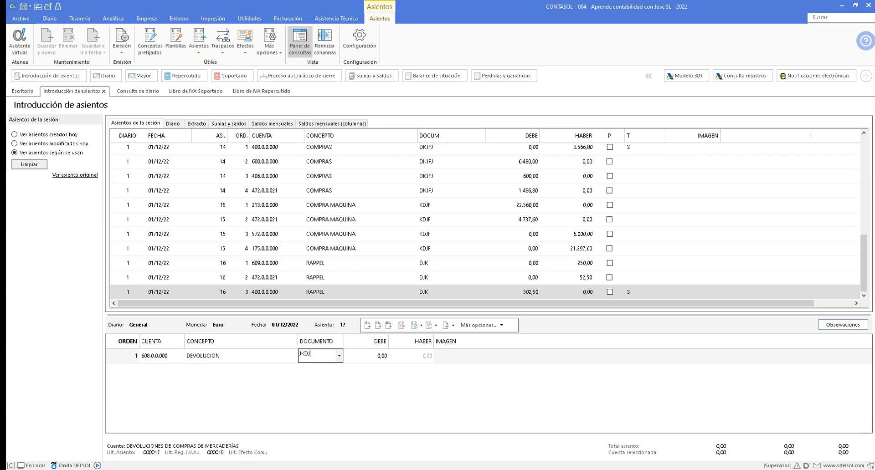
key(Return)
key(Return)
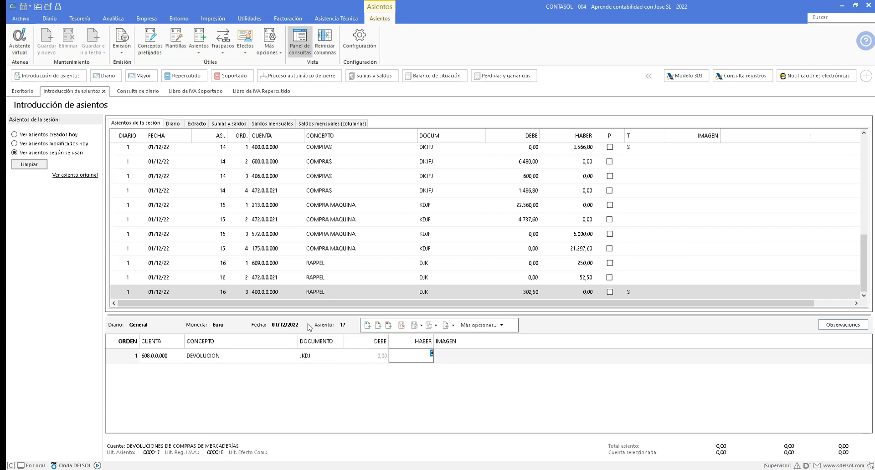
text(450)
key(Return)
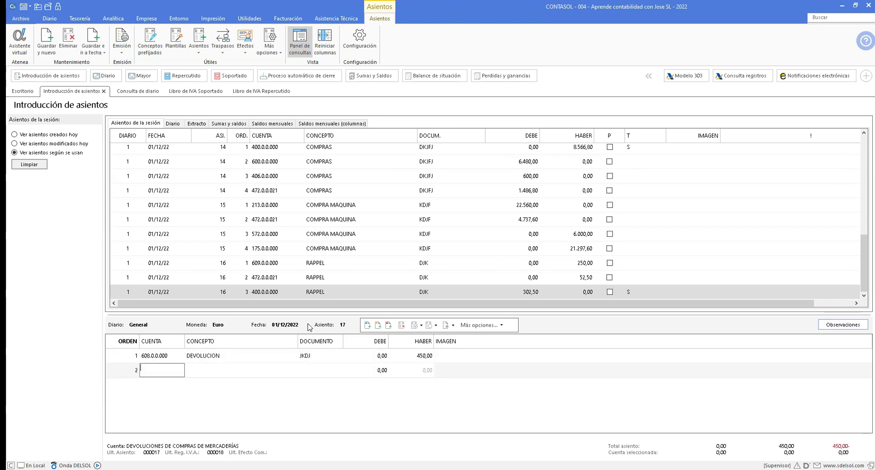
Step: Begin the IVA account on the second line, then switch to the calculator and compute 450 × 21 ÷ 100
text(472.21)
key(alt+Tab)
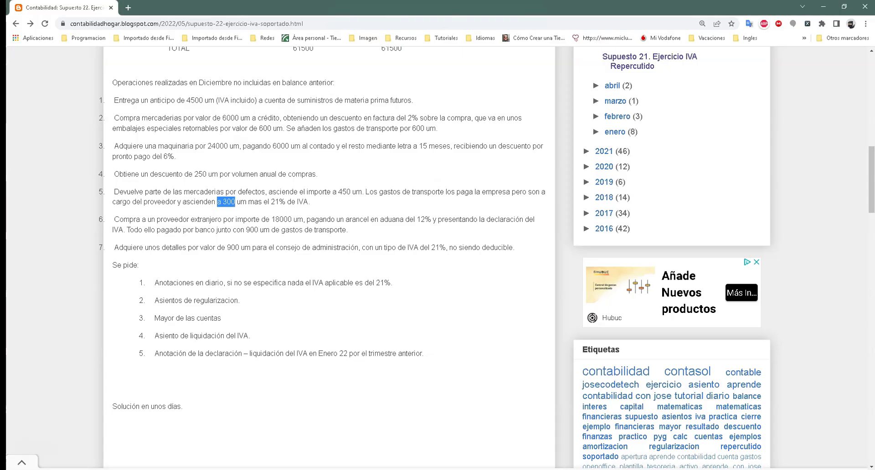
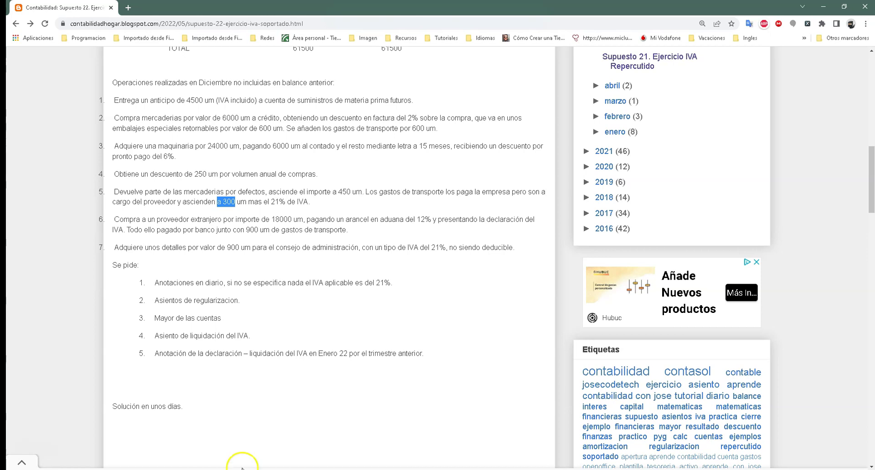
key(alt+Tab)
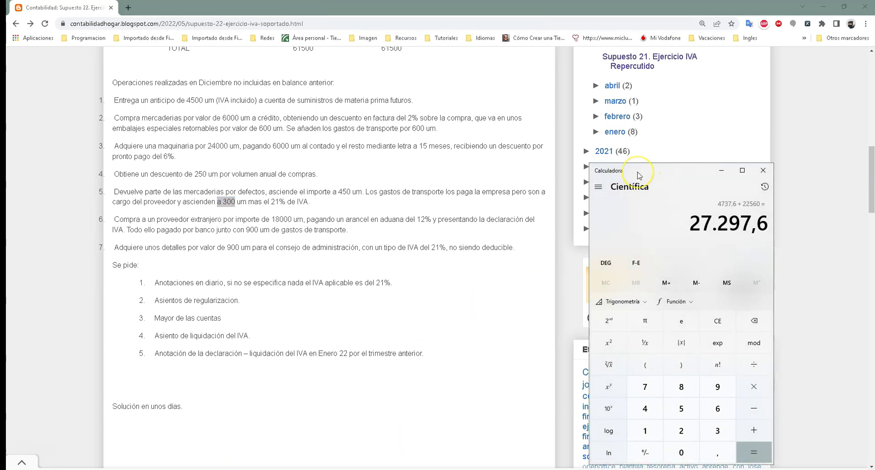
key(Escape)
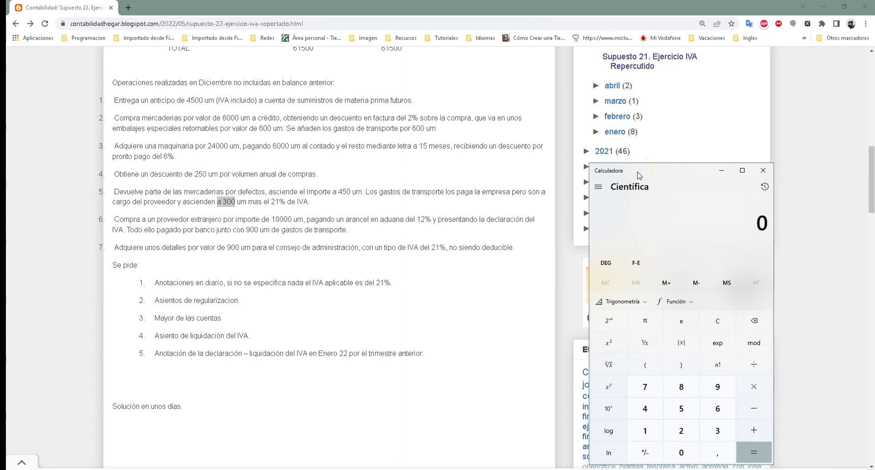
text(450*21)
text(/10)
text(0 × 21 ÷ 10)
key(Return)
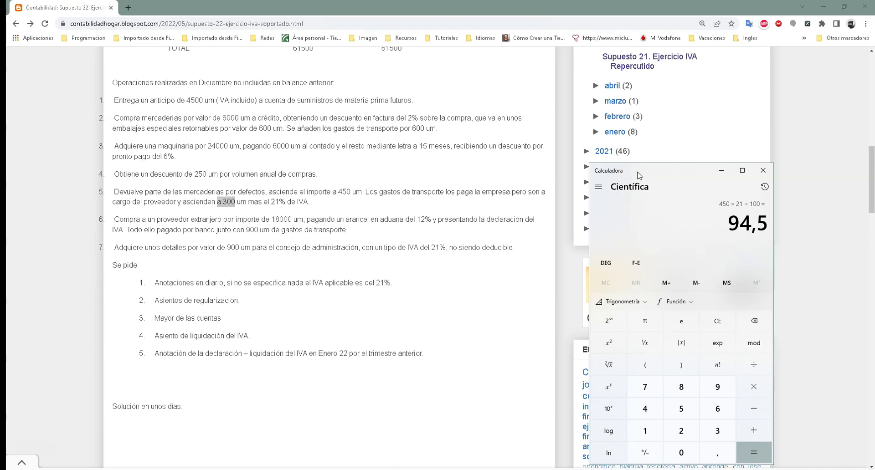
Step: Calculate the IVA on the transport costs as 300 × 21 ÷ 100 and add 300 to it
text(300)
text(*21/1)
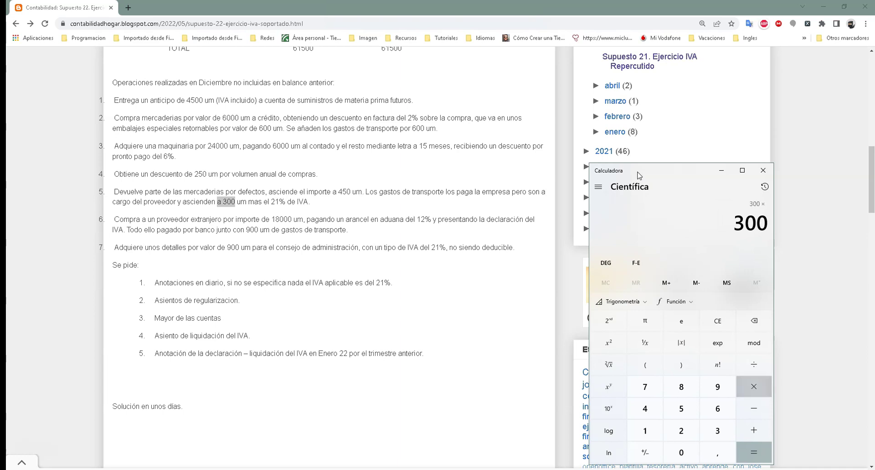
text(00)
key(Return)
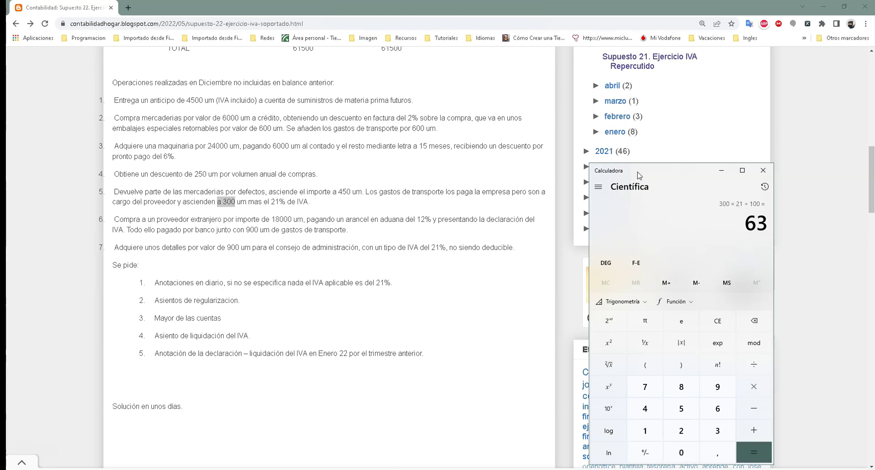
text(+ )
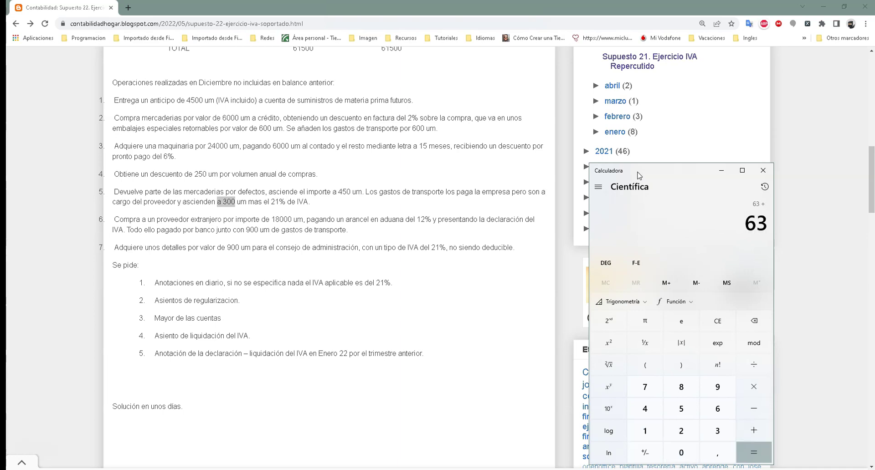
text(300)
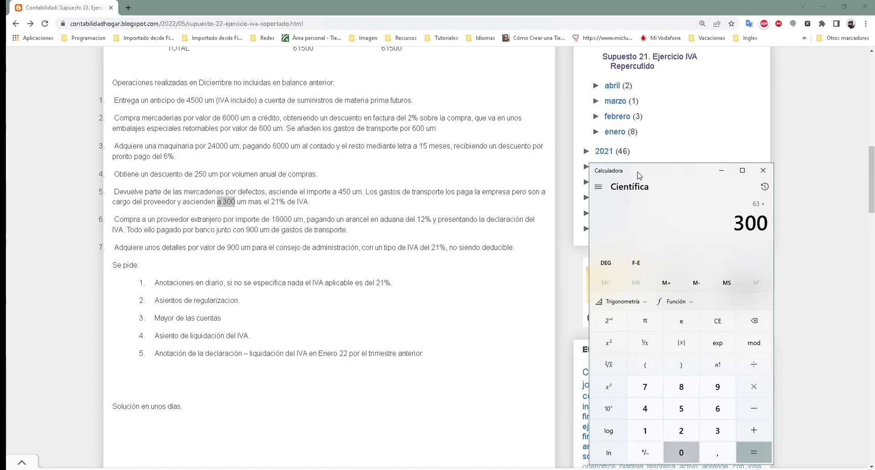
key(Return)
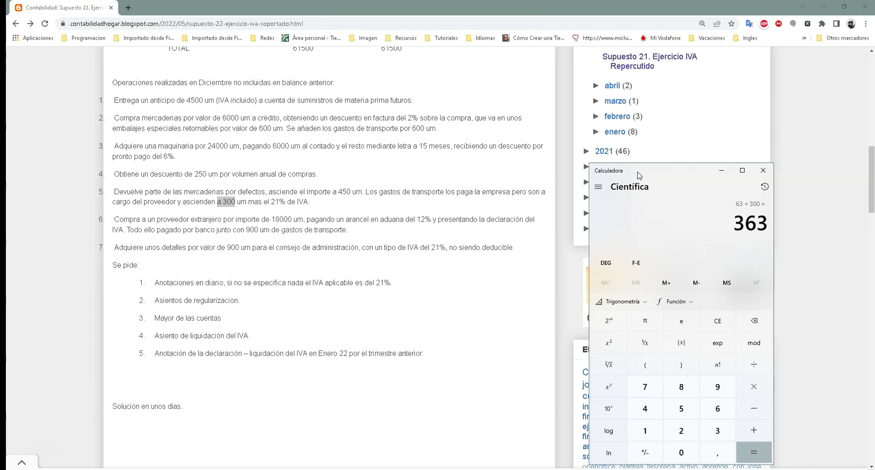
Step: Add 450 and 94,5 to the transport amount in the calculator
text(+ 450 + )
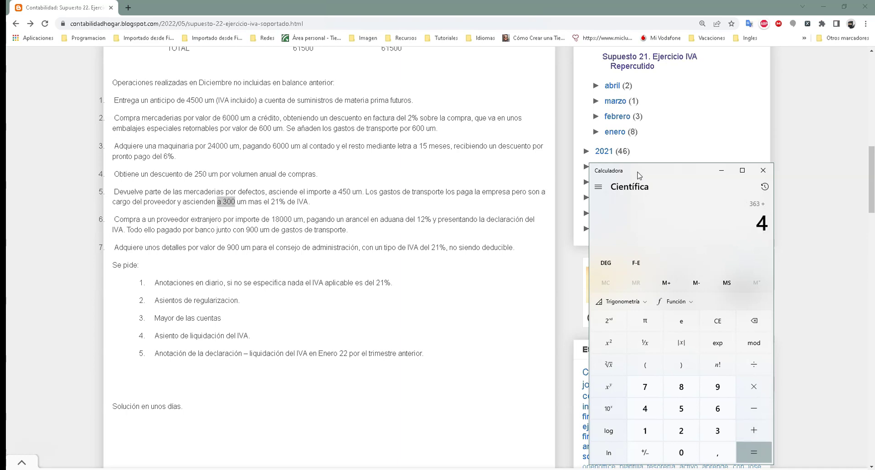
text(94,5)
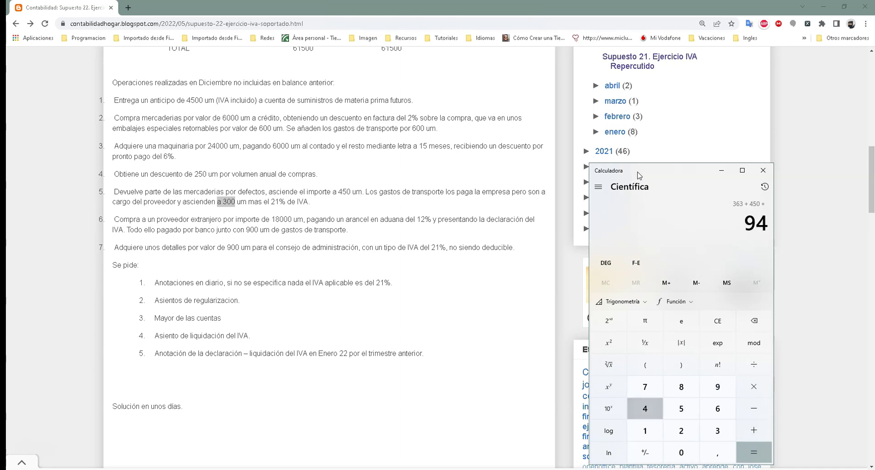
key(Return)
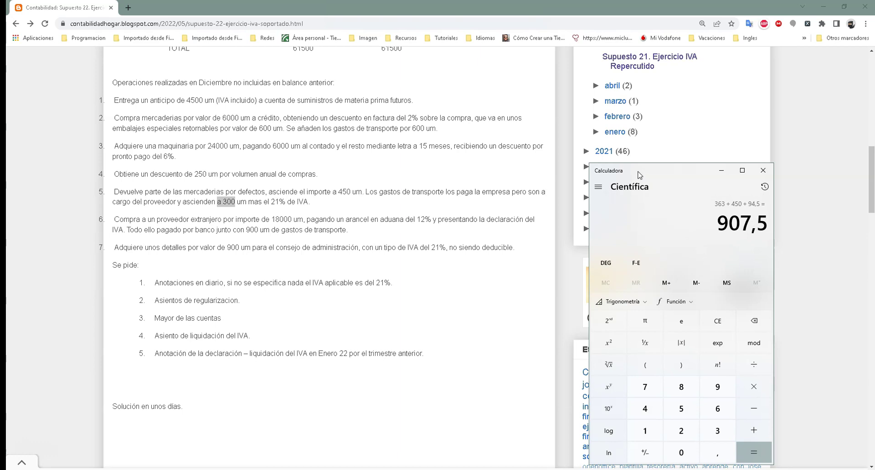
Step: Switch back to CONTASOL and complete the second line with account 472.0.0.021, concept DEVOLUCION, document JKDJ and 94,50 in Haber
click(378, 468)
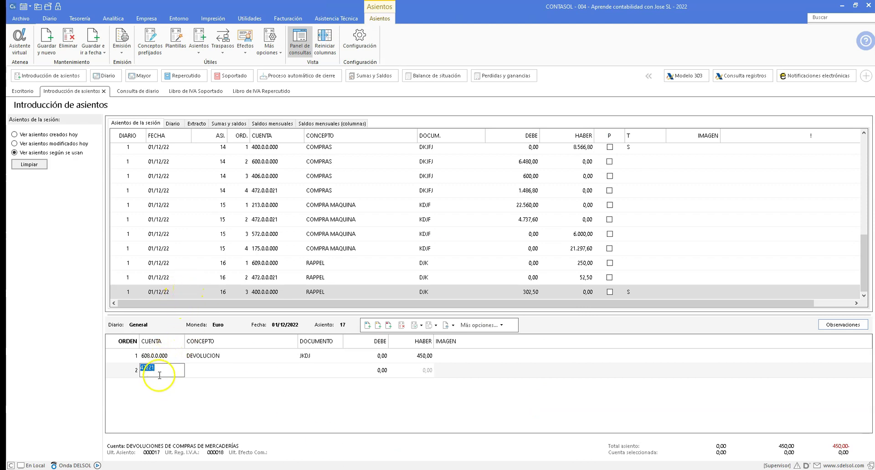
text(472.0.0.021)
key(Return)
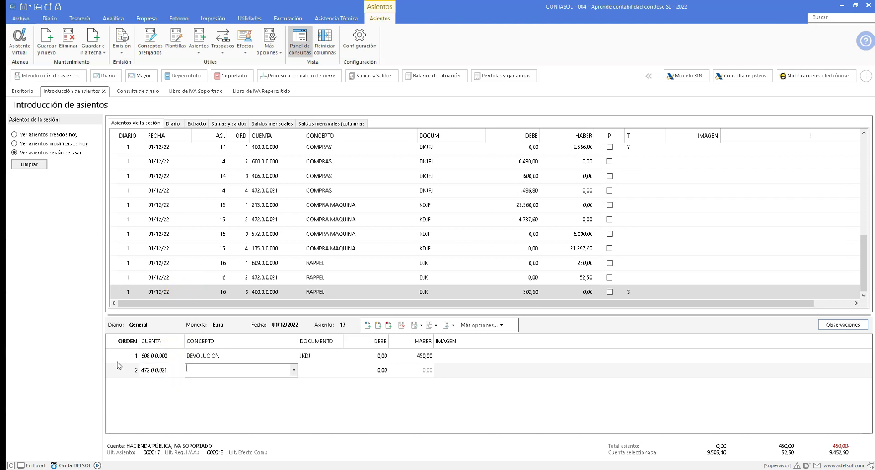
text(DEVOLUCION)
key(Return)
key(Return)
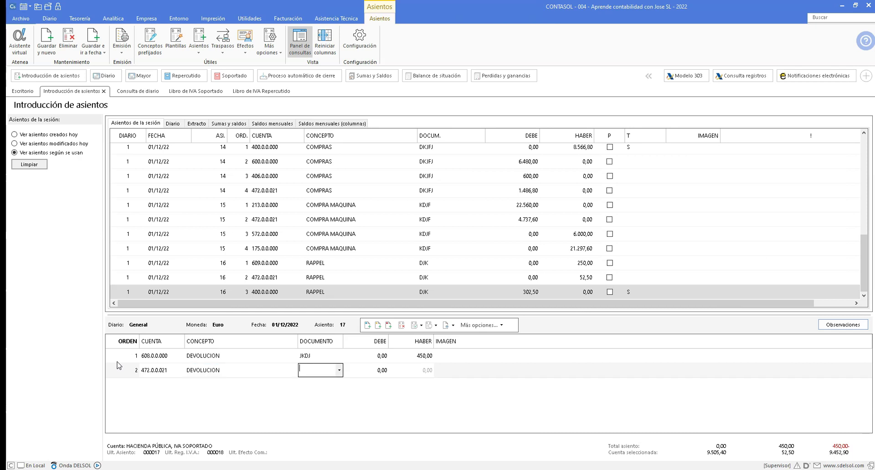
text(JK)
key(Return)
key(Return)
text(94,50)
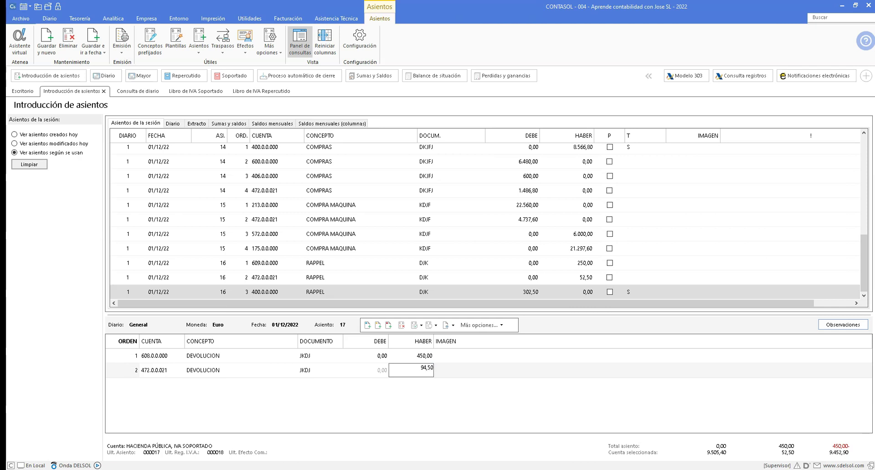
key(Return)
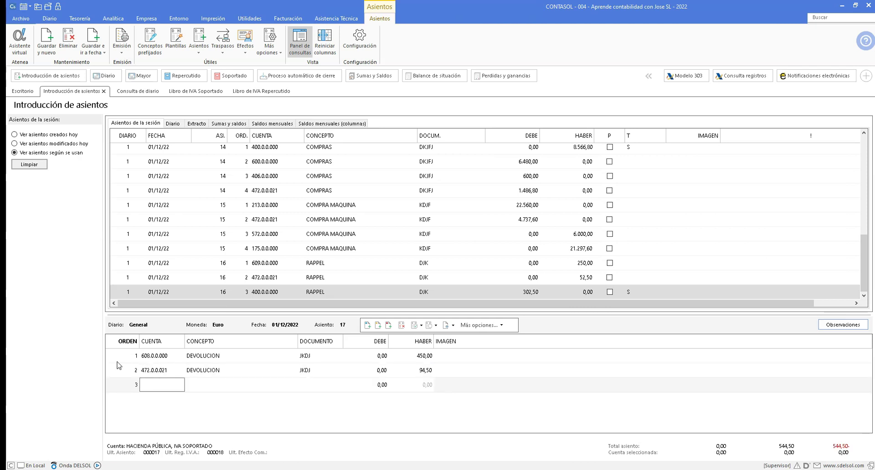
Step: Add the third line with account 400.0.0.000, concept DEVOLUCION, document JKDJ and 544,50 in Debe
text(4)
text(00.)
key(Return)
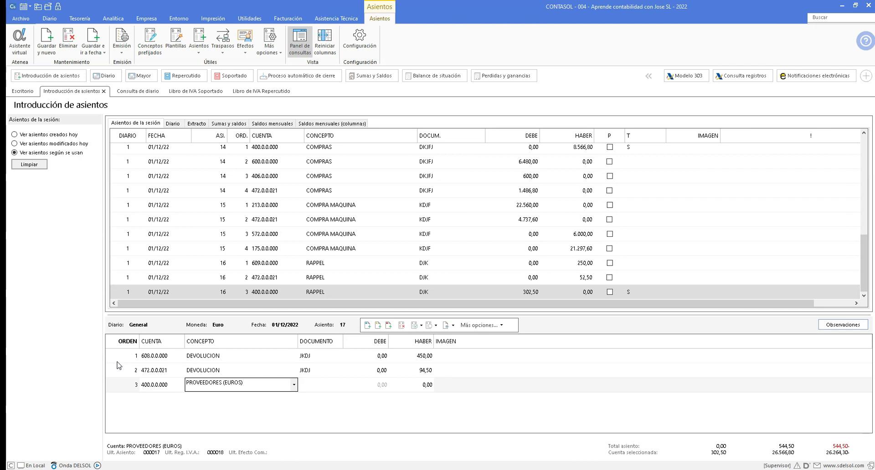
key(Return)
key(Return)
key(Return)
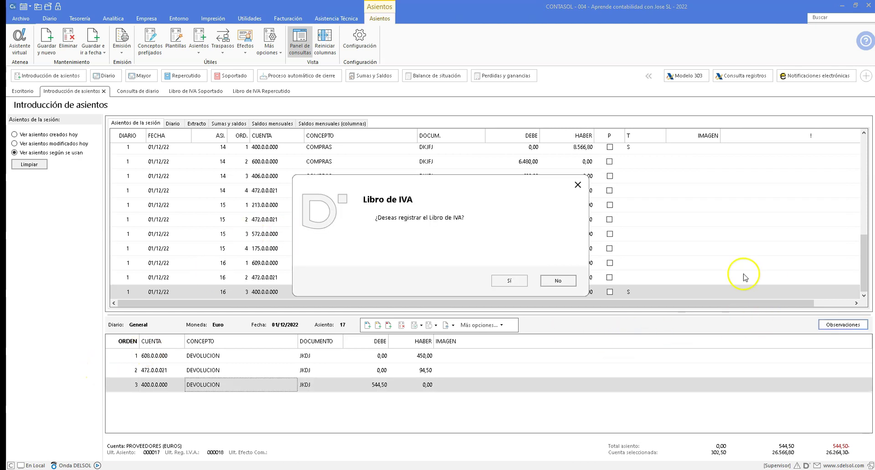
Step: Register the return in the Libro de IVA with the supplier's name and tax ID, accept it, and decline the Libro de Efectos record
click(508, 281)
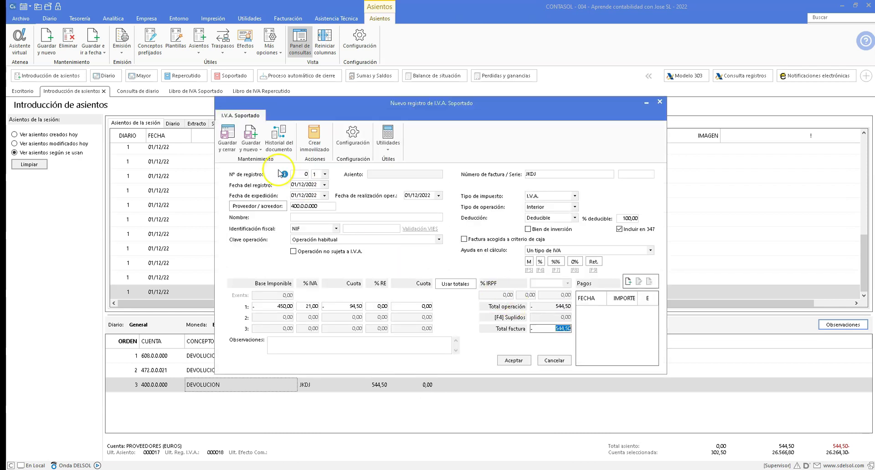
click(295, 218)
text(DF)
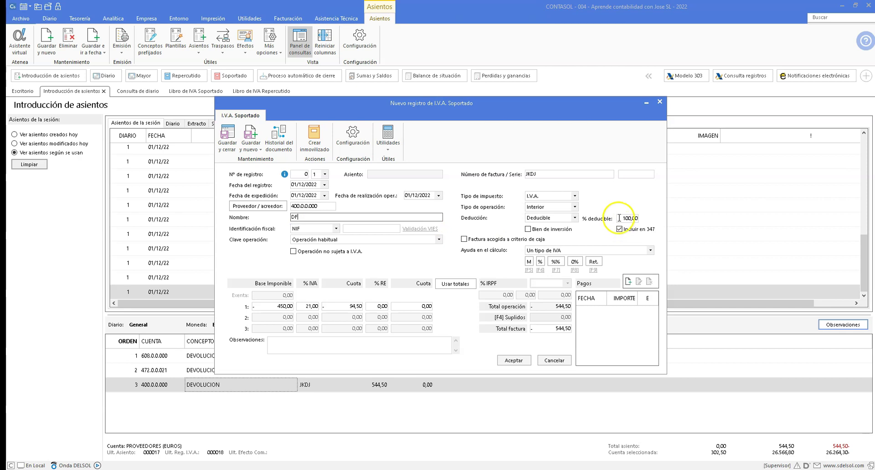
click(371, 228)
text(DFAS)
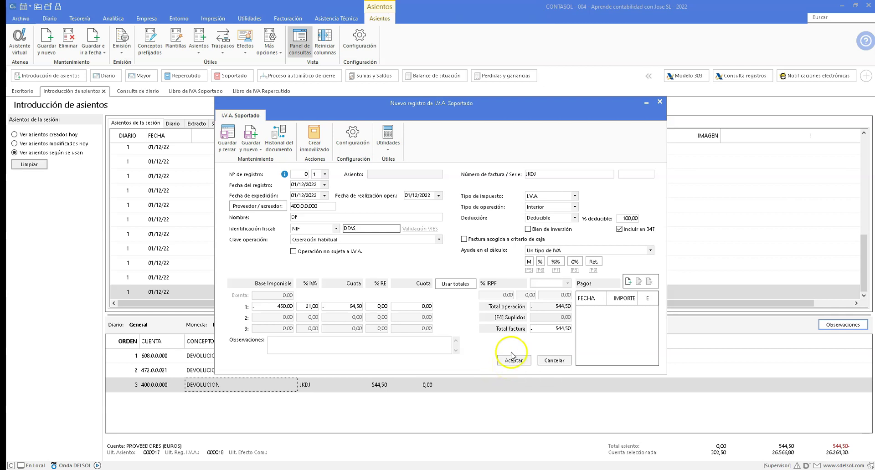
click(540, 329)
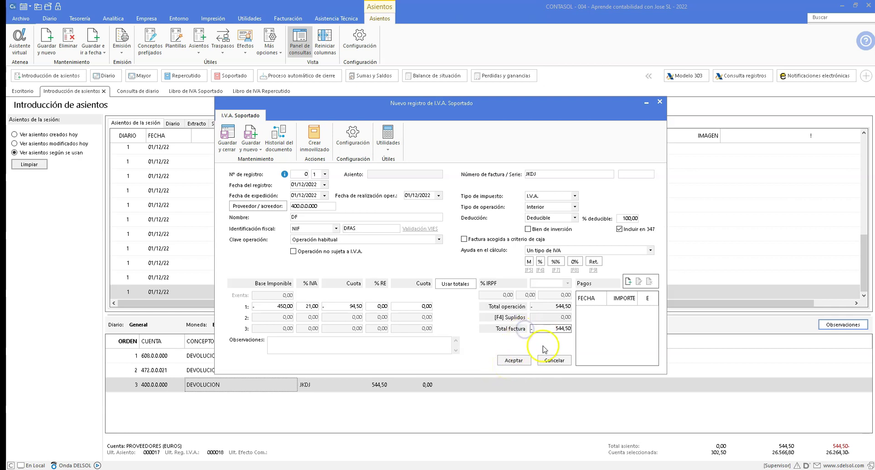
click(512, 361)
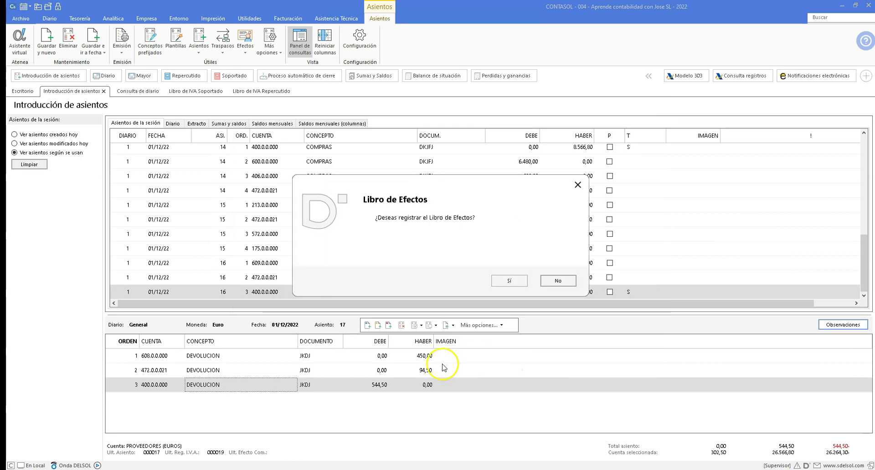
click(568, 285)
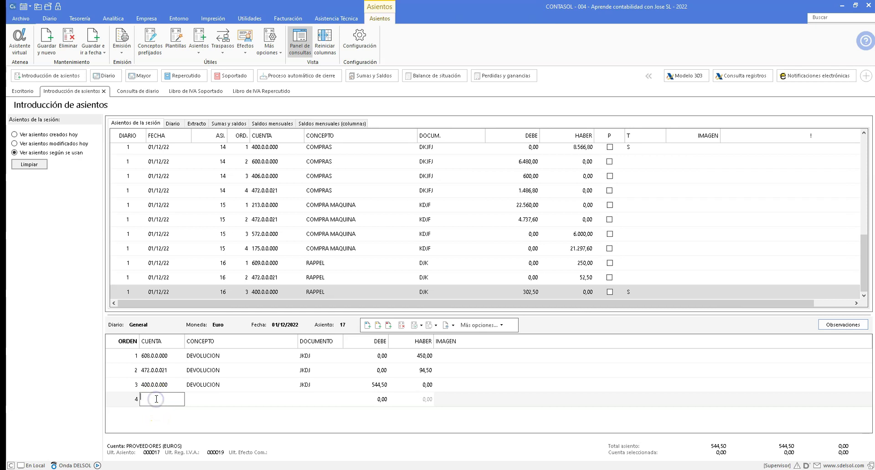
Step: Add the fourth line with account 572.0.0.000, concept DEVOLUCION, document JKDJ and 363,00 in Haber
text(572.)
key(Return)
text(D)
key(Return)
text(JK)
key(Return)
key(Return)
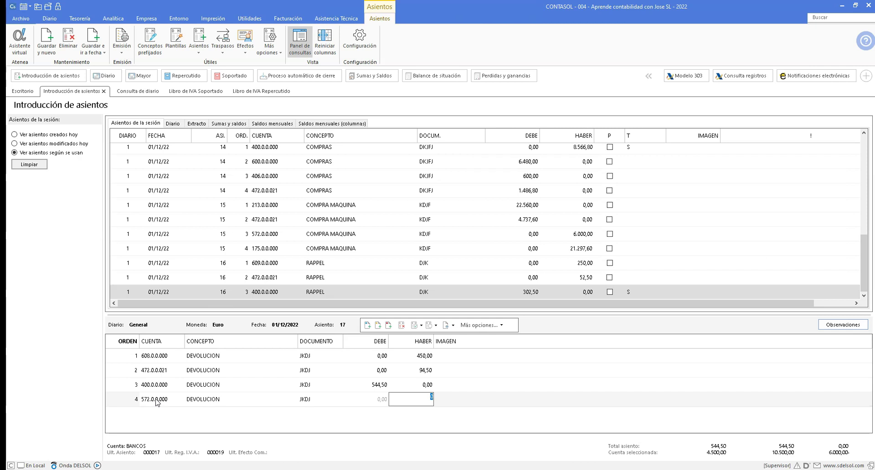
text(363)
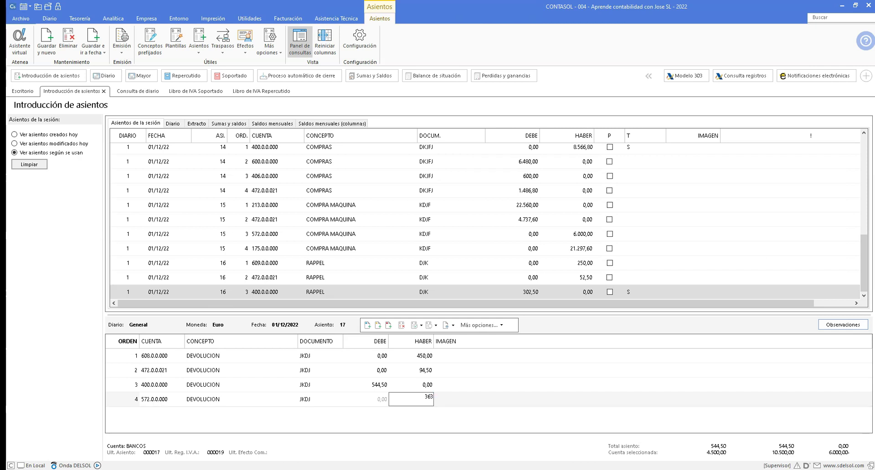
key(Return)
Step: Add the fifth line with account 400.0.0.000, concept DEVOLUCION, document JKDJ and 363,00 in Debe
text(400)
key(Return)
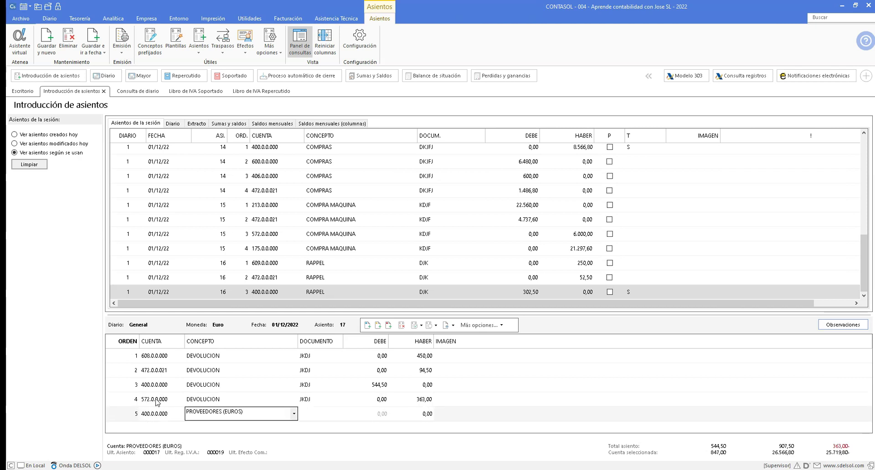
key(BackSpace)
key(BackSpace)
key(BackSpace)
key(BackSpace)
key(BackSpace)
key(BackSpace)
key(BackSpace)
key(BackSpace)
key(BackSpace)
key(BackSpace)
key(BackSpace)
key(BackSpace)
key(BackSpace)
key(BackSpace)
key(BackSpace)
key(BackSpace)
key(BackSpace)
key(BackSpace)
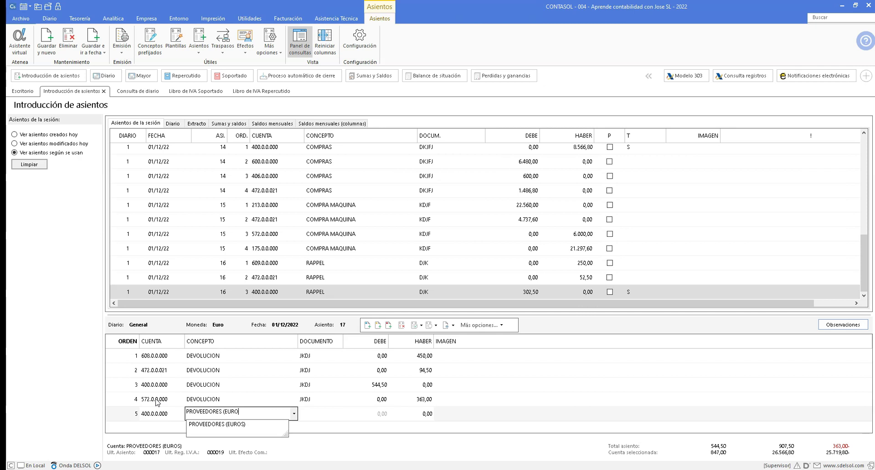
text(DEVOLUCION)
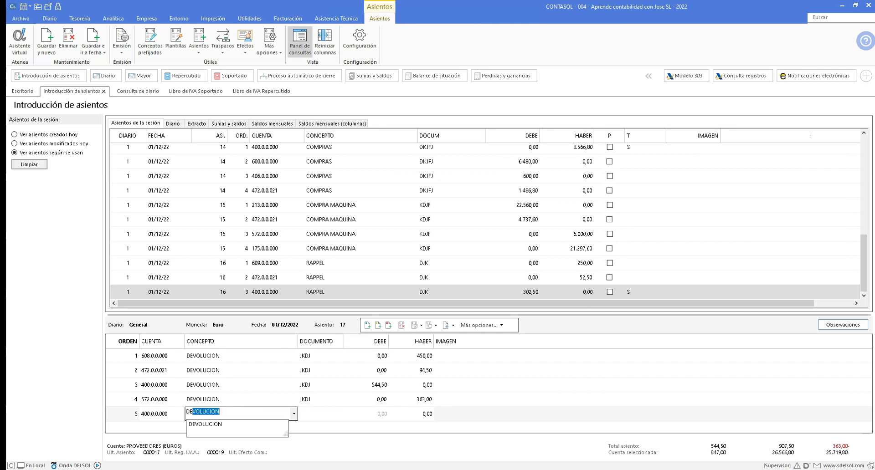
key(Return)
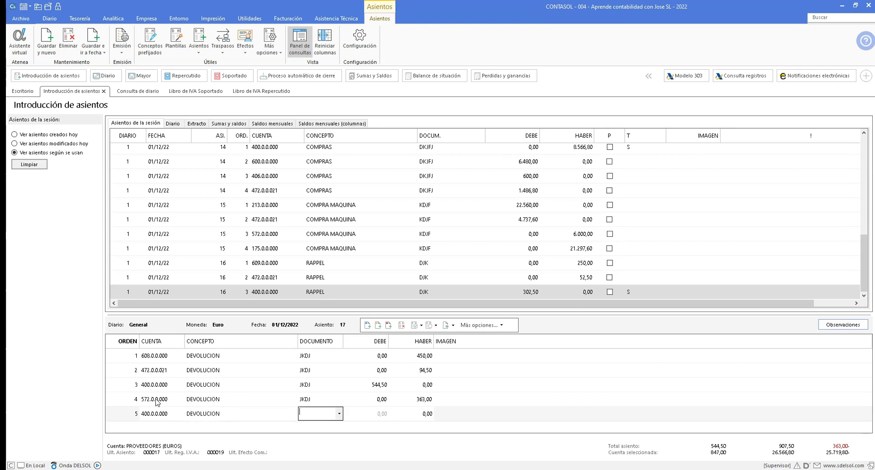
text(JK)
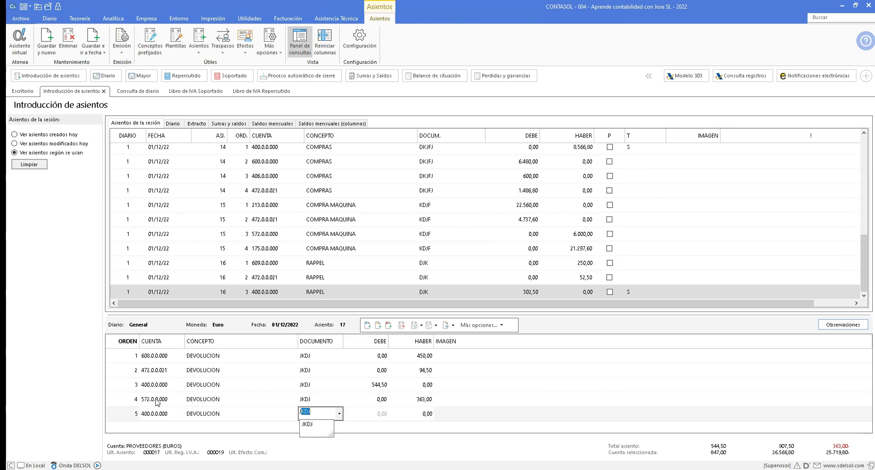
text(DJ)
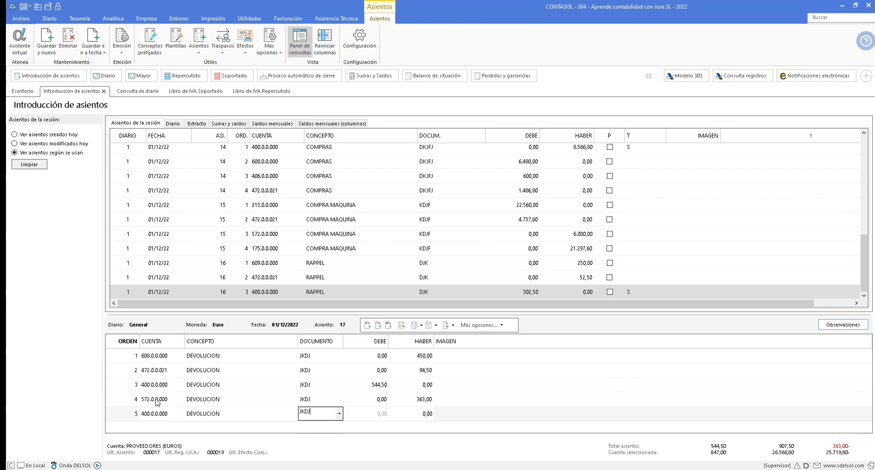
key(Return)
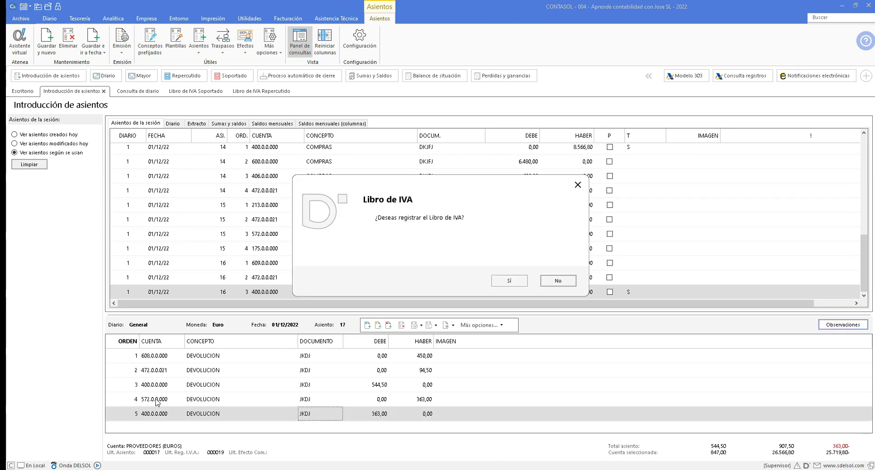
Step: Decline the Libro de IVA and Libro de Efectos records for the fifth line and finish the return entry
key(Left)
click(564, 281)
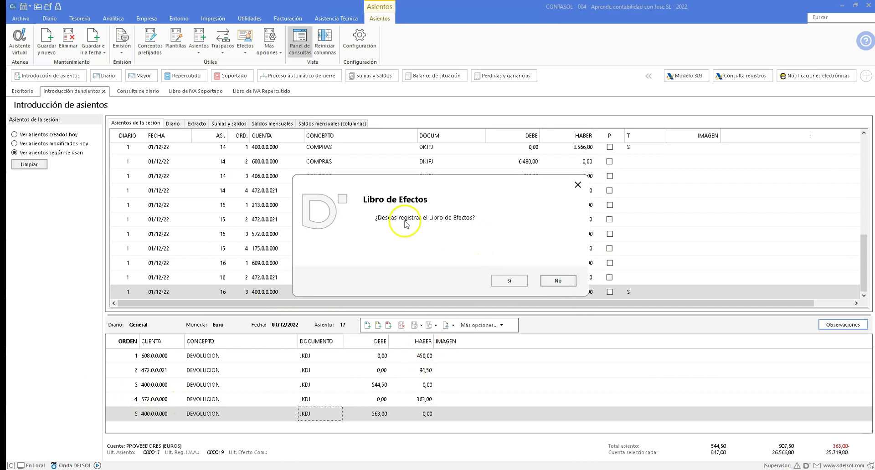
click(560, 281)
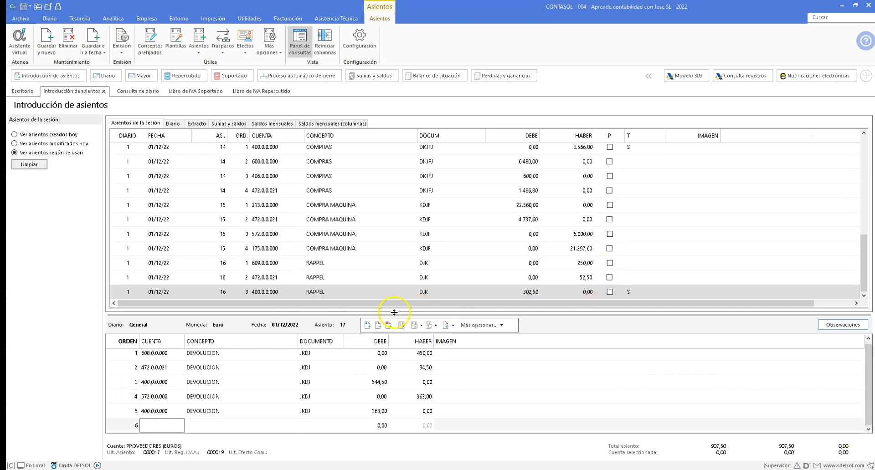
key(Escape)
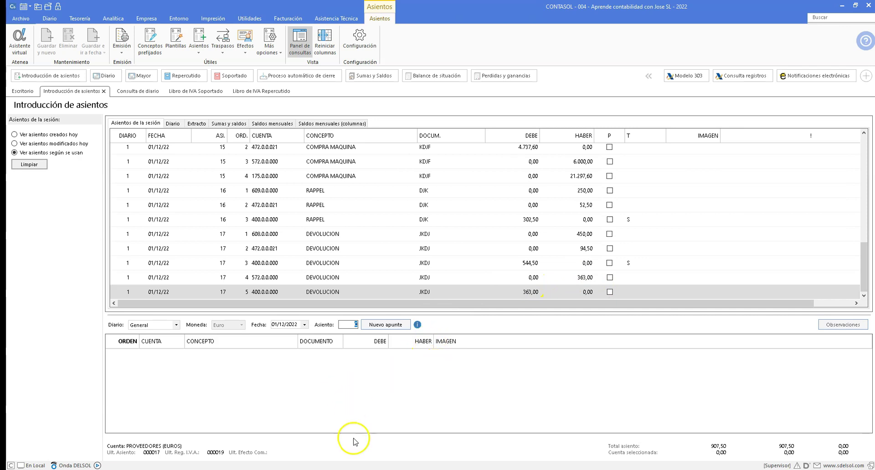
Step: Switch to the calculator to compare its sum with the finished entry's totals, and return to CONTASOL
key(alt+Tab)
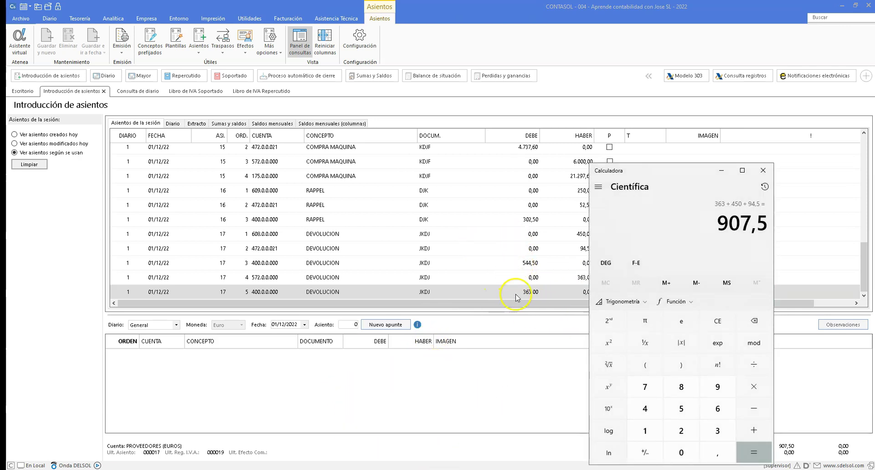
drag(728, 223, 768, 224)
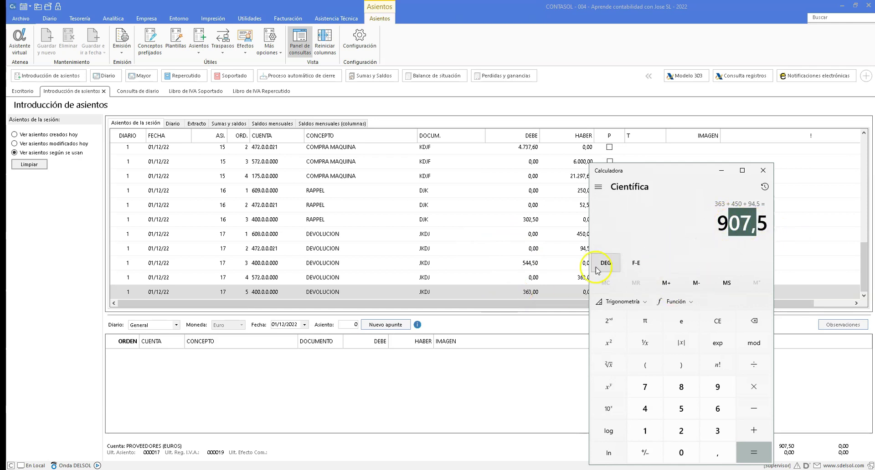
click(381, 385)
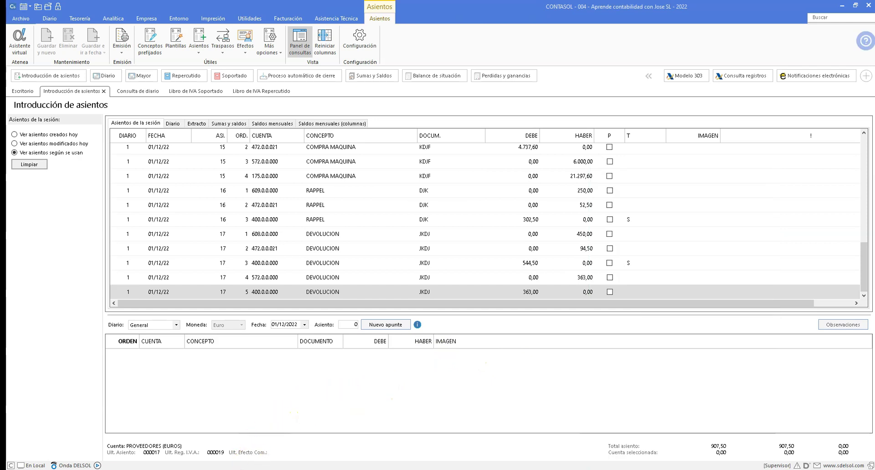
Step: Switch to the exercise page in the browser and read operation 6 on the foreign supplier purchase, customs duty and transport costs
key(alt+Tab)
drag(142, 219, 248, 215)
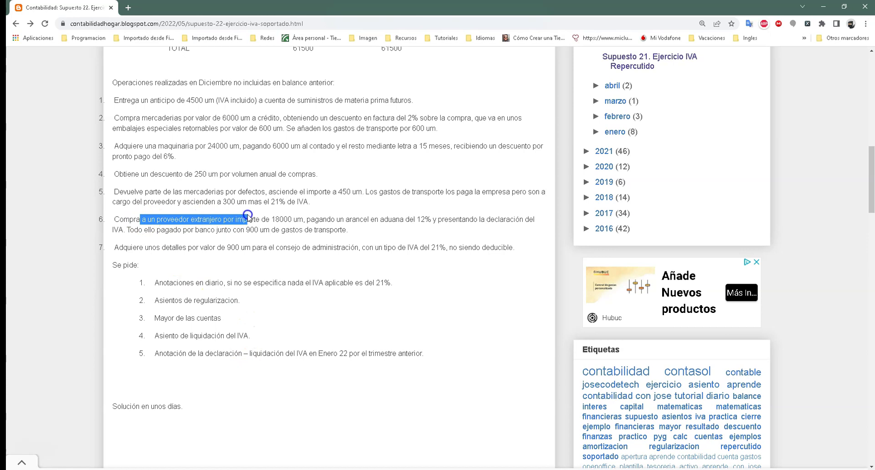
drag(247, 216, 277, 219)
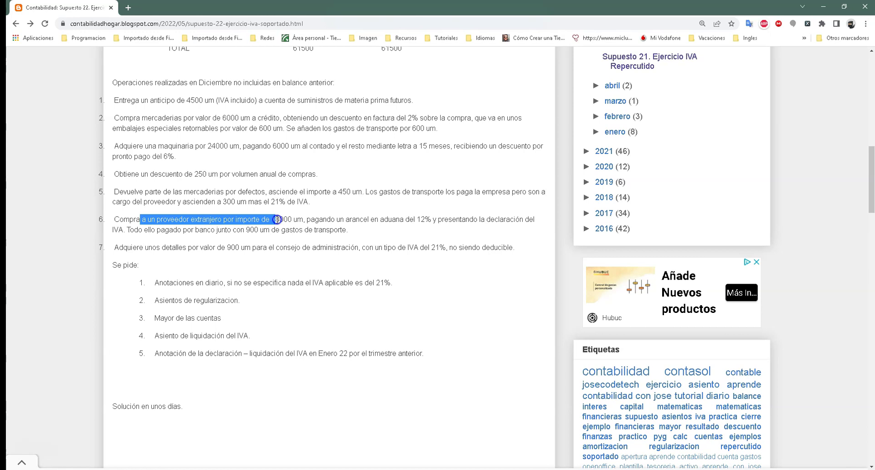
drag(277, 219, 277, 219)
click(19, 439)
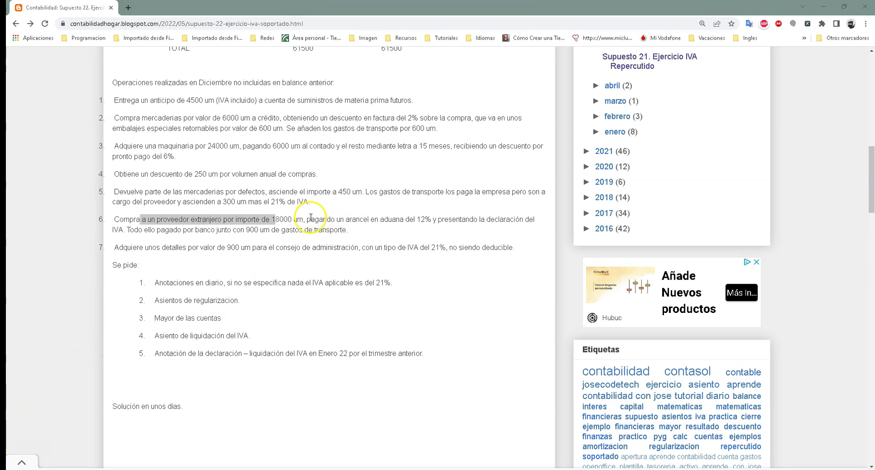
drag(310, 217, 432, 216)
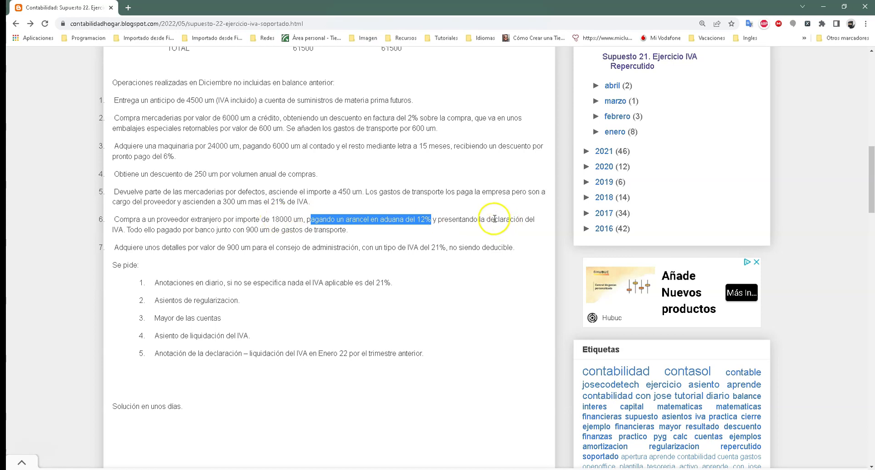
drag(155, 230, 259, 230)
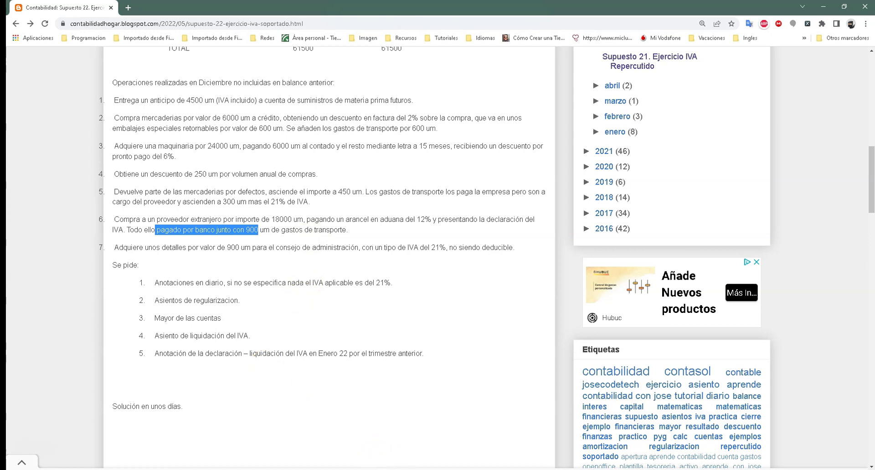
Step: Switch back to CONTASOL and start a new entry with account 600.0.0.000, concept COMPRAS, document 123 and 18.000,00 in Debe
key(alt+Tab)
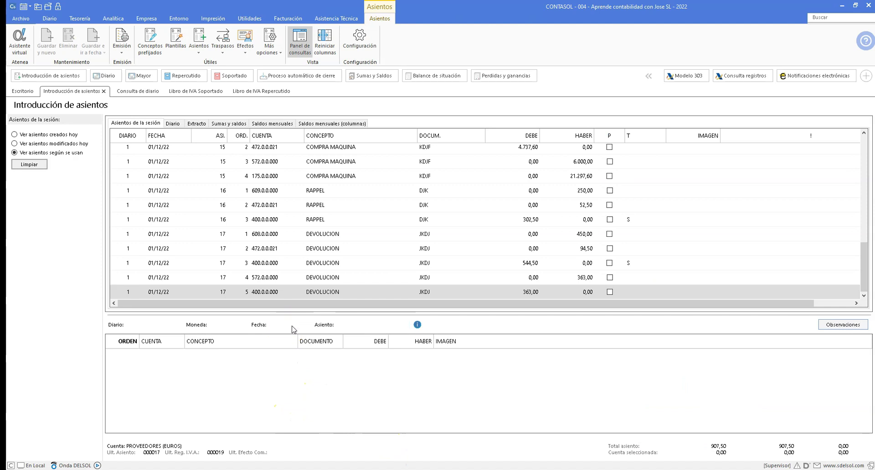
text(600.)
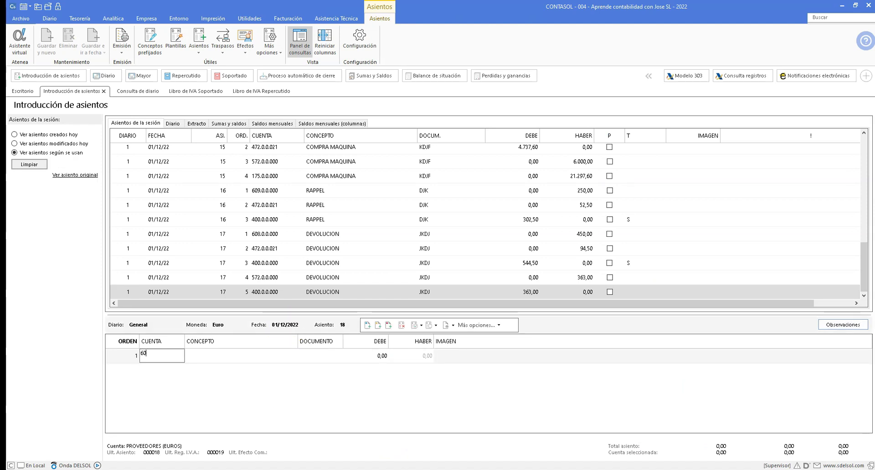
key(Return)
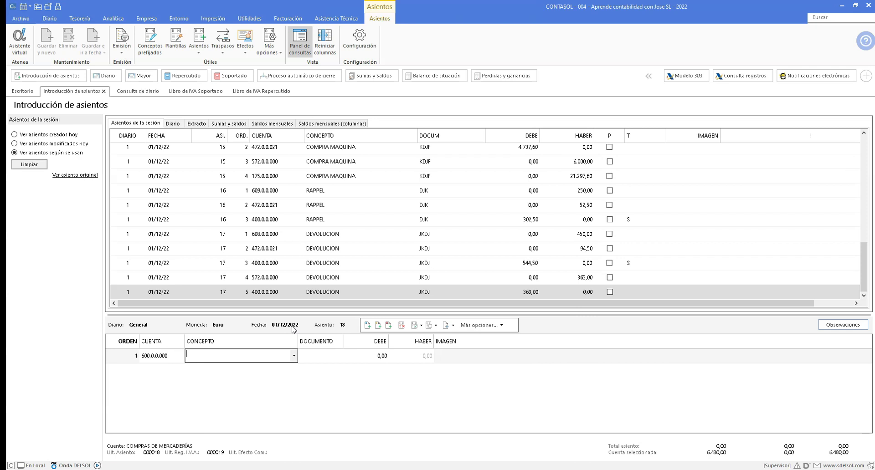
text(COMPRAS)
key(Return)
text(123)
key(Return)
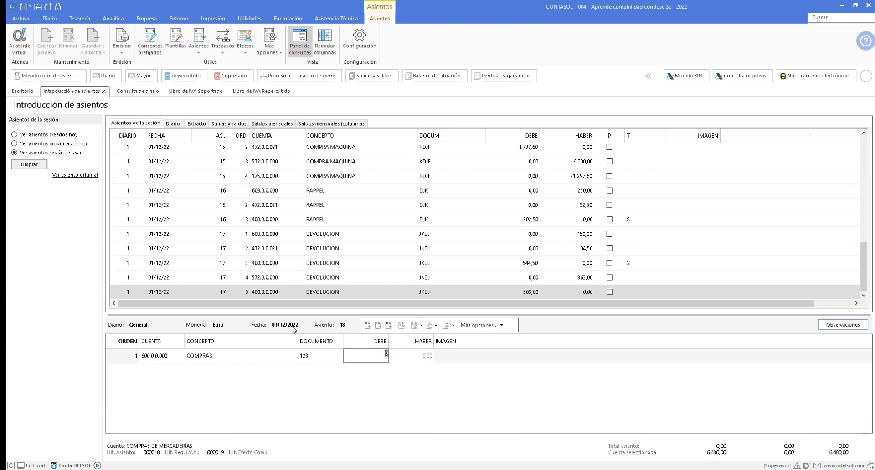
text(18000)
key(Return)
Step: Add the second line with account 572.0.0.000, concept COMPRAS, document 123 and 18.000,00 in Haber
text(572.)
key(Return)
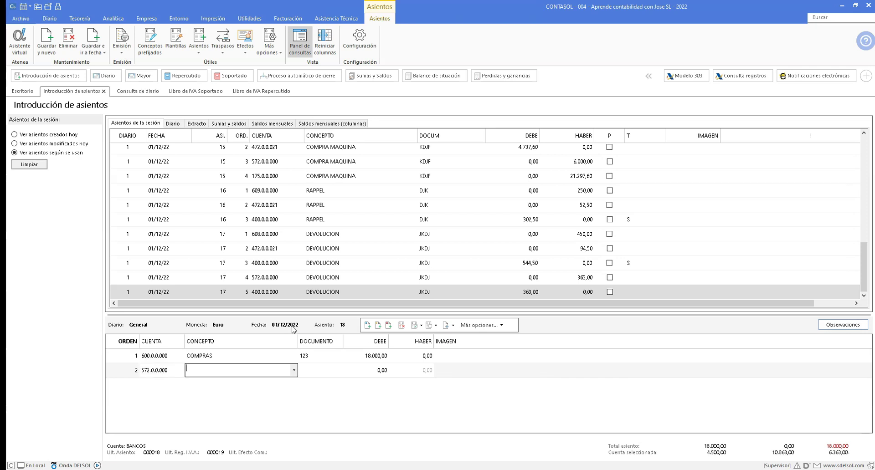
key(plus)
key(Return)
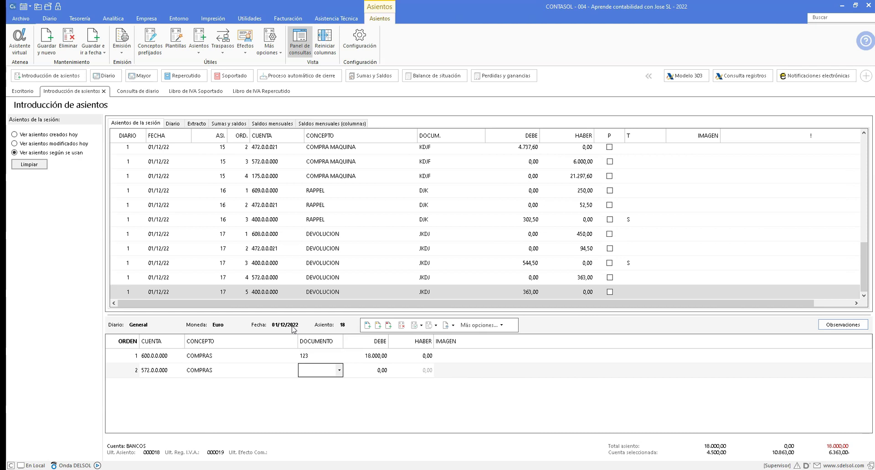
text(123)
key(Return)
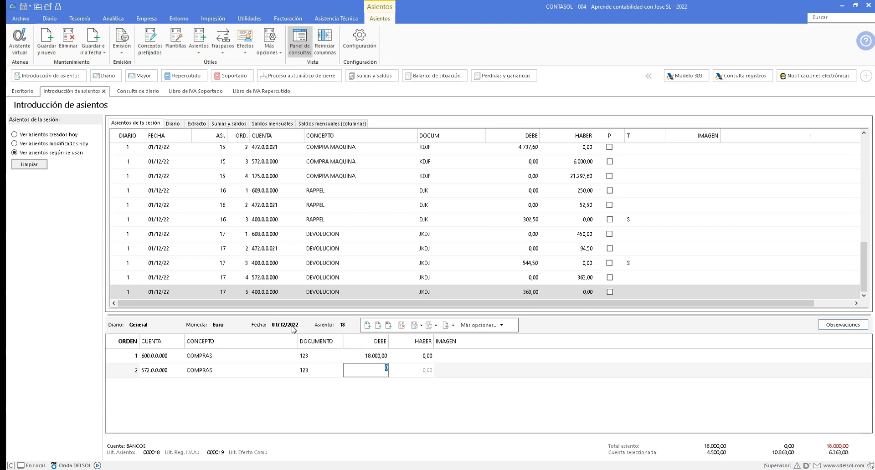
key(Return)
key(Return)
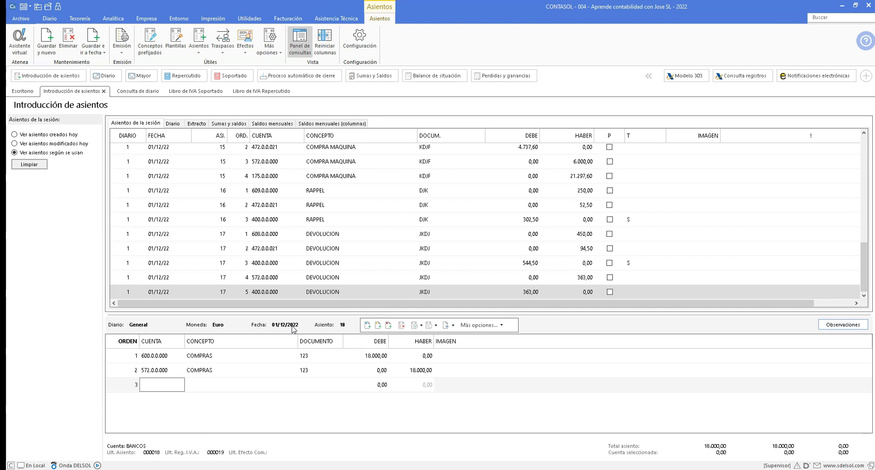
Step: Check the account of the second line and save the foreign supplier purchase entry in the journal
click(148, 369)
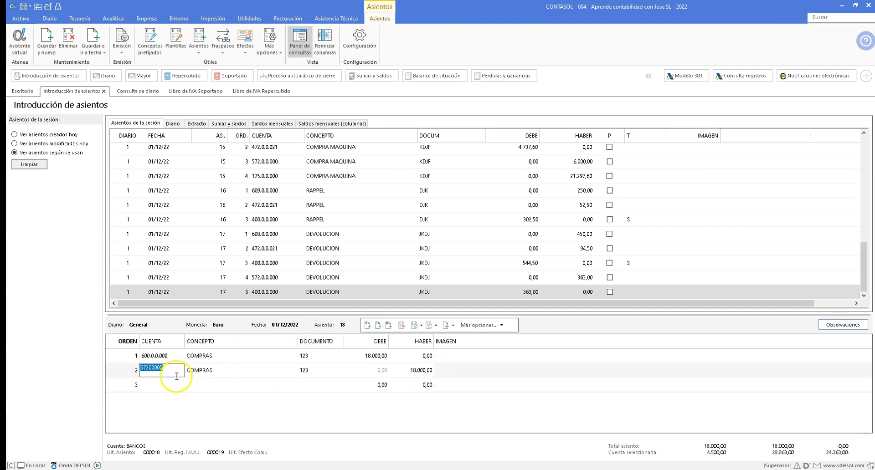
click(160, 372)
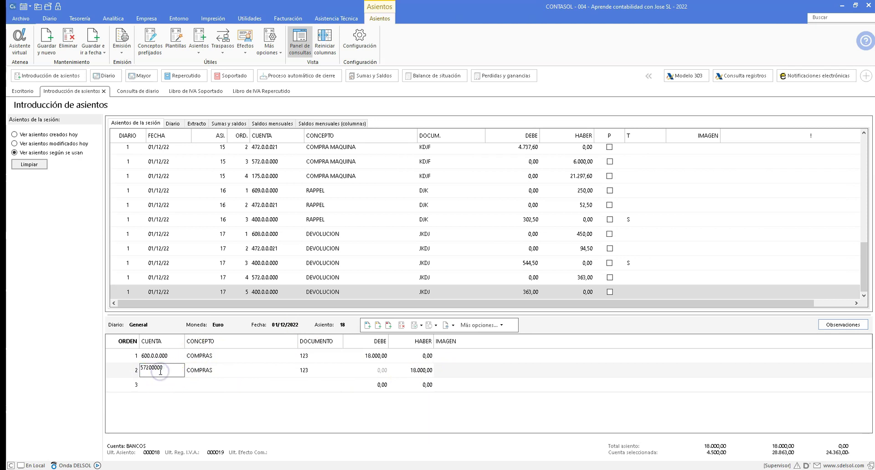
key(F5)
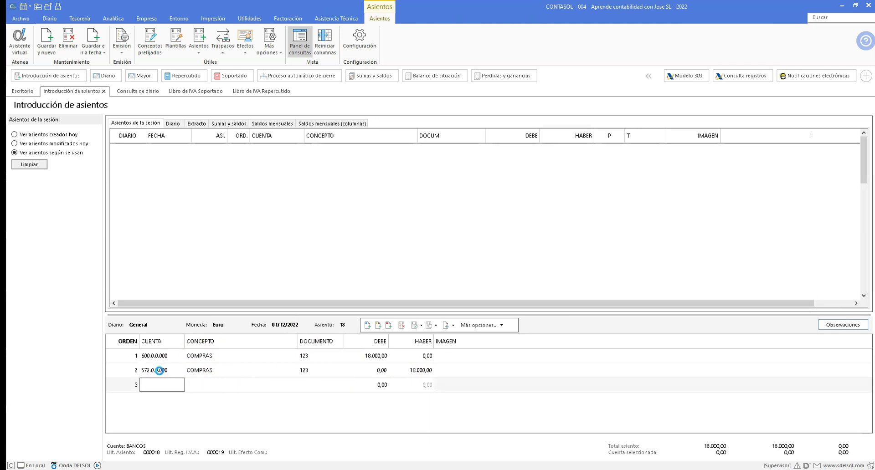
click(234, 305)
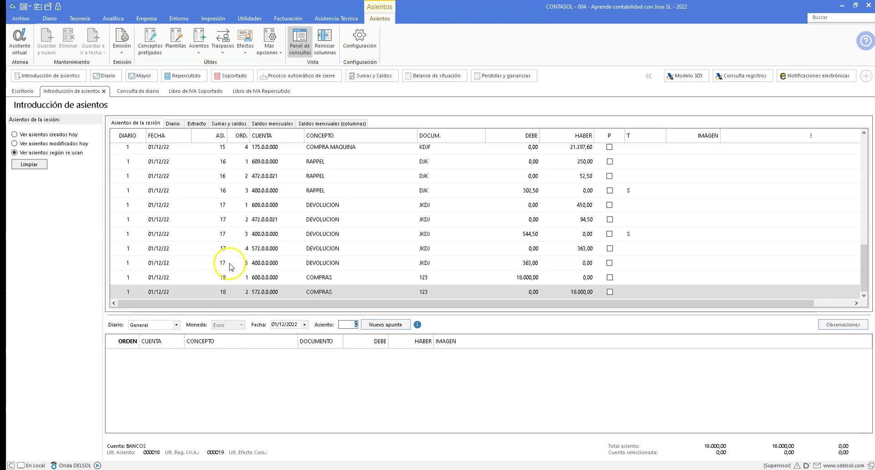
click(245, 276)
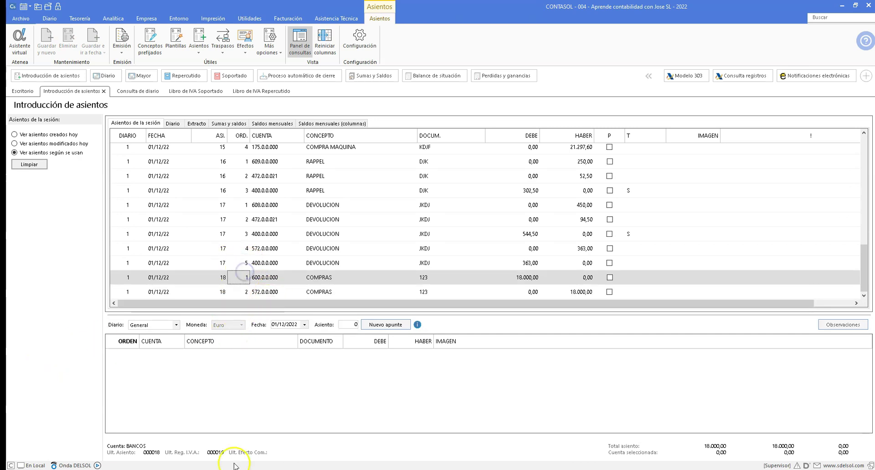
Step: Switch to the exercise page to find operation 6's customs duty rate, and calculate 18000 × 12 ÷ 100 in the calculator
key(alt+Tab)
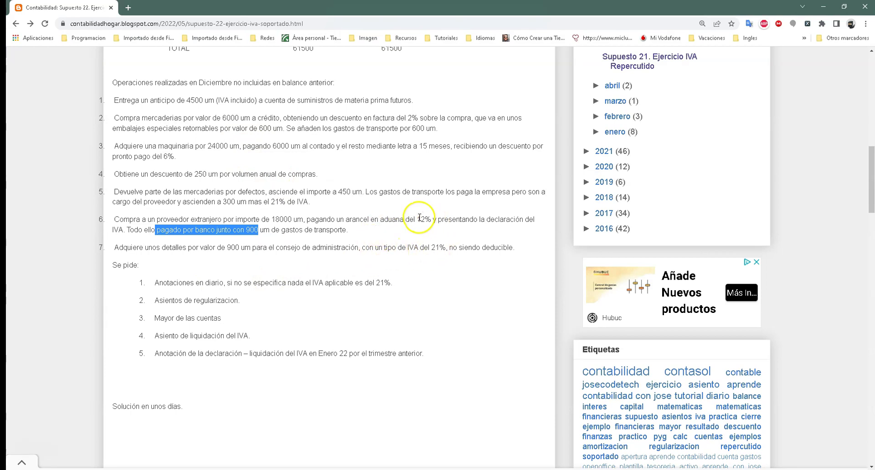
drag(416, 220, 432, 220)
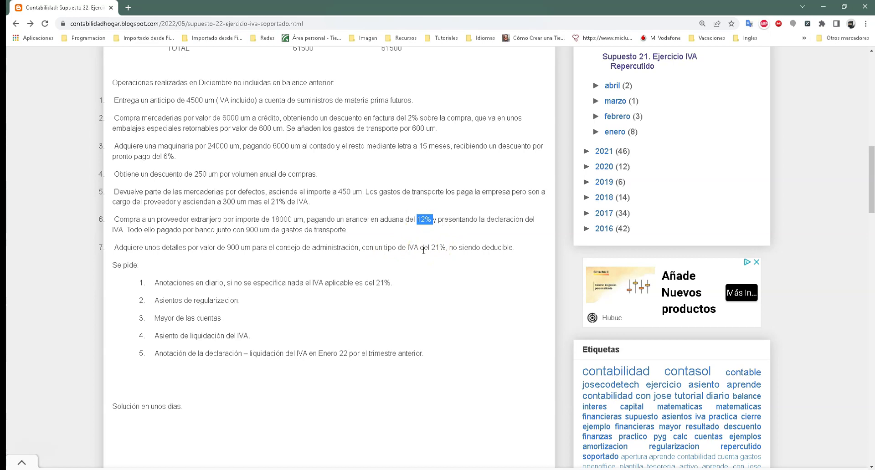
click(413, 469)
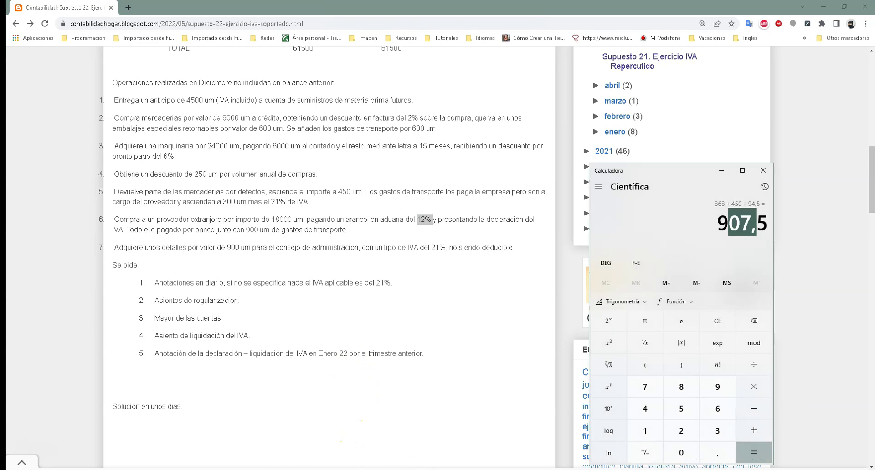
text(18)
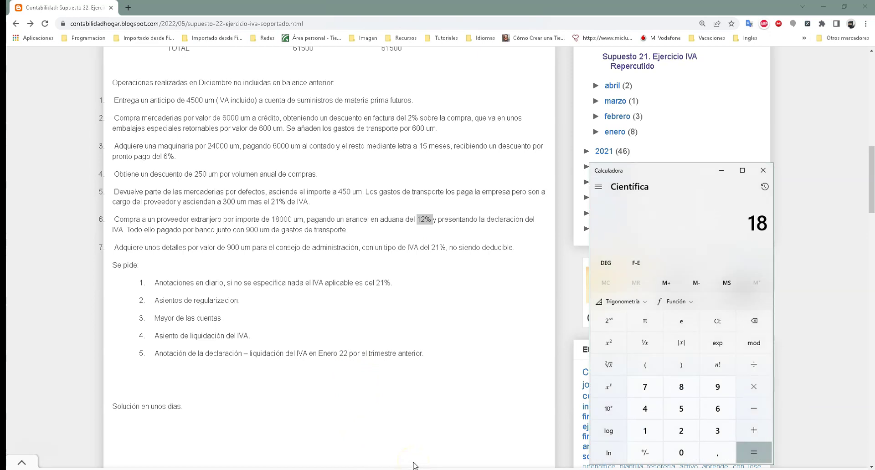
text(000*12/10)
text(000 × 12 ÷ 10)
key(Return)
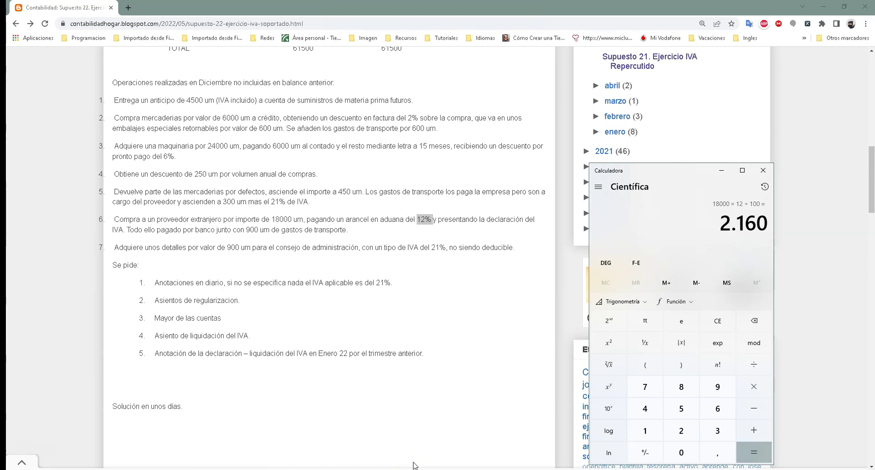
Step: Add the 900 transport costs and the 18000 purchase amount to the calculated customs duty
text(+ )
text(9)
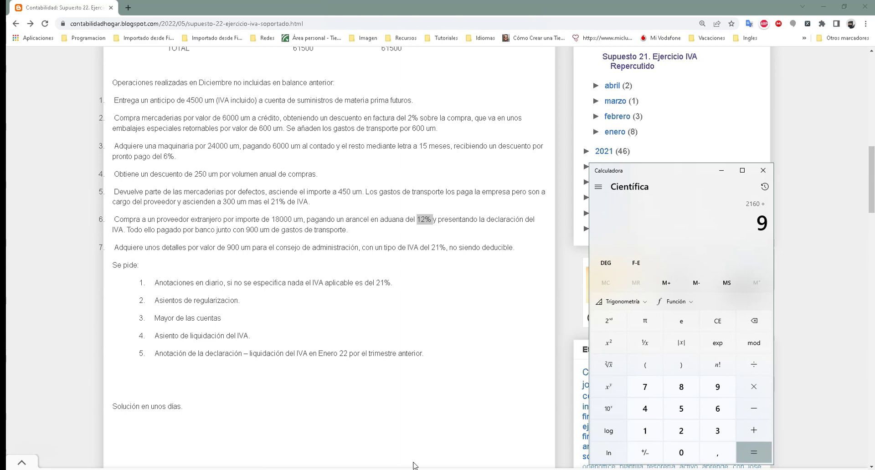
text(00)
key(Return)
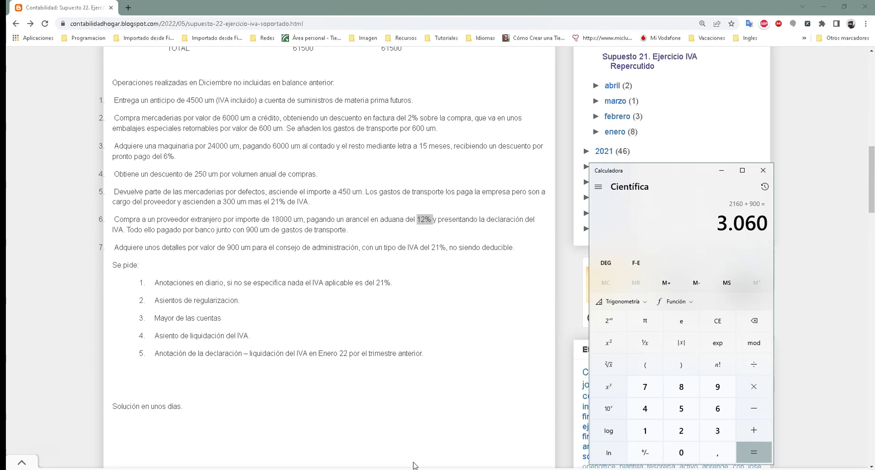
text(+18000)
key(Return)
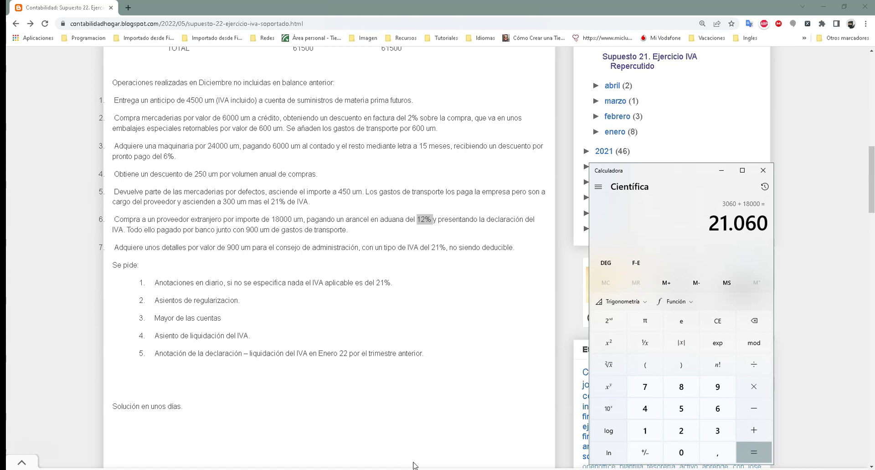
Step: Calculate the 21% VAT on the summed import base in the calculator
key(asterisk)
text(21)
key(slash)
text(100)
key(Return)
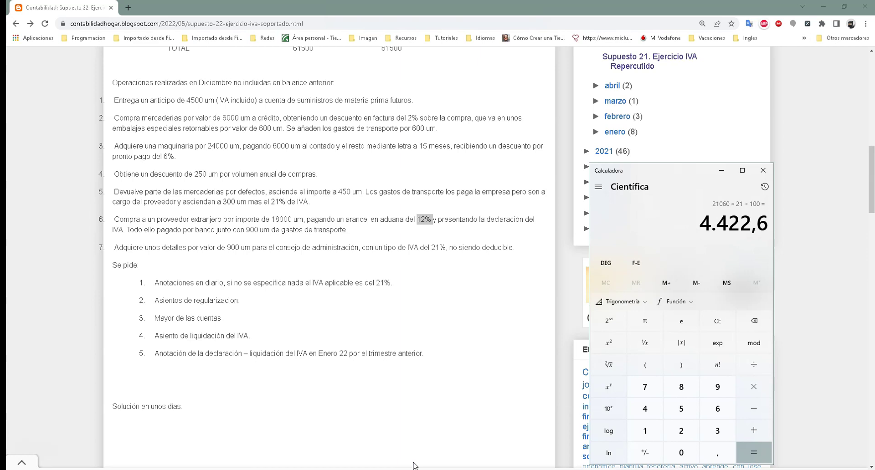
Step: Switch to CONTASOL and start a new entry with account 600.0.0.000, concept COMPRA ADUANA, document 123 and 3.060,00 in Debe
key(alt+Tab)
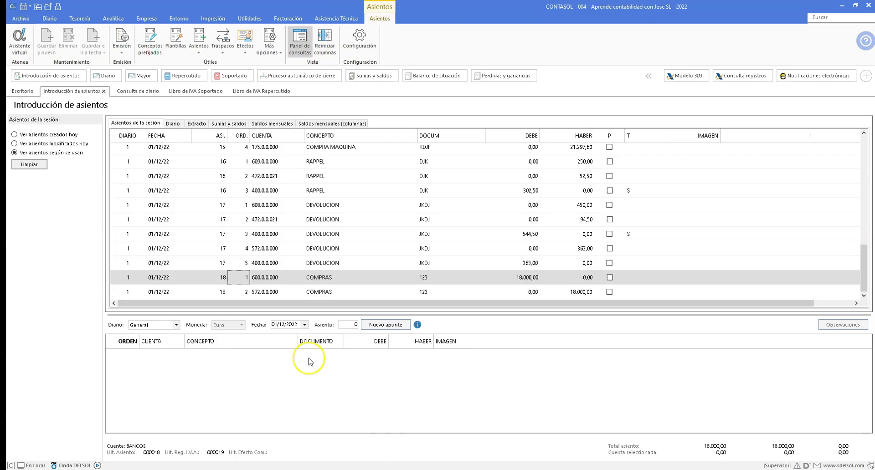
key(Return)
text(600.)
key(Return)
text(COMPRA A)
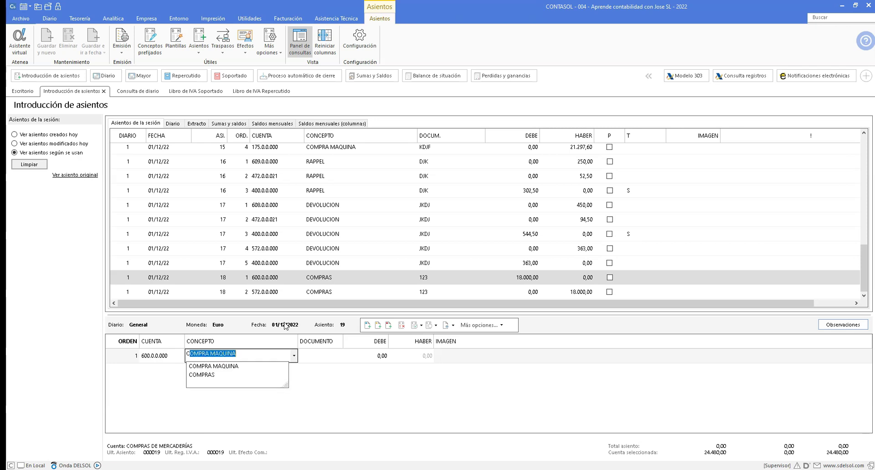
text(DUANA)
key(Return)
text(123)
key(Return)
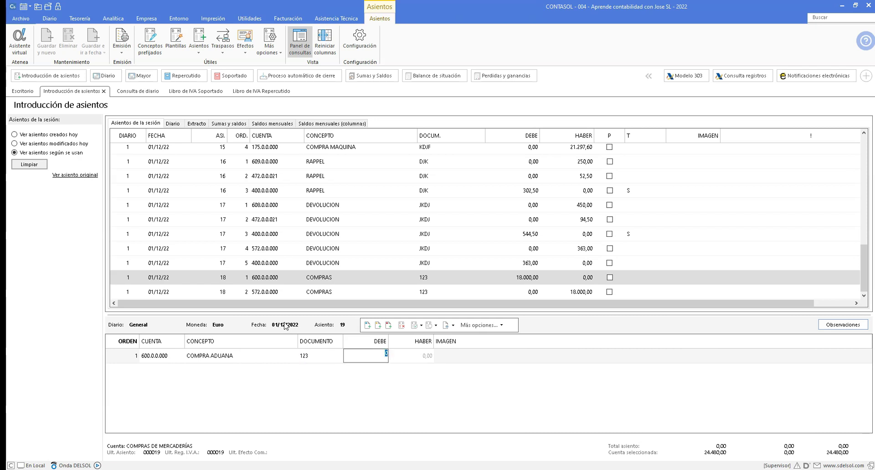
text(3060)
key(Return)
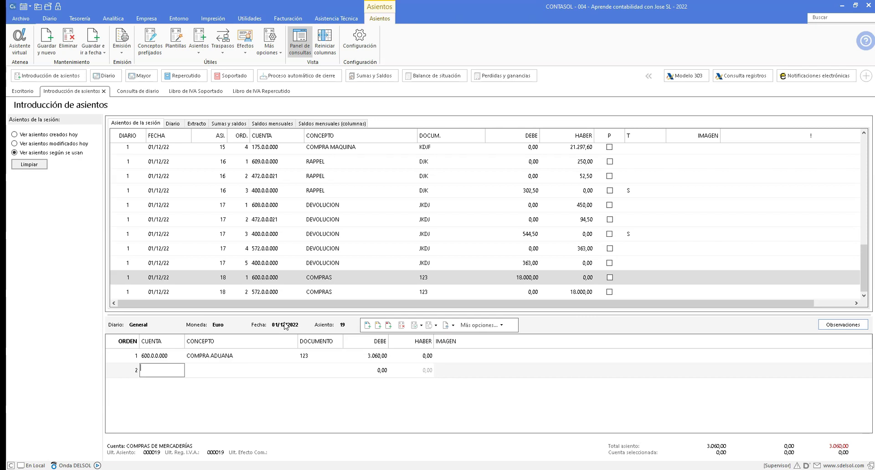
Step: Add the second line with account 472.0.0.021, concept COMPRA ADUANA, document 123 and 4.422,60 in Debe
text(472.21)
key(Return)
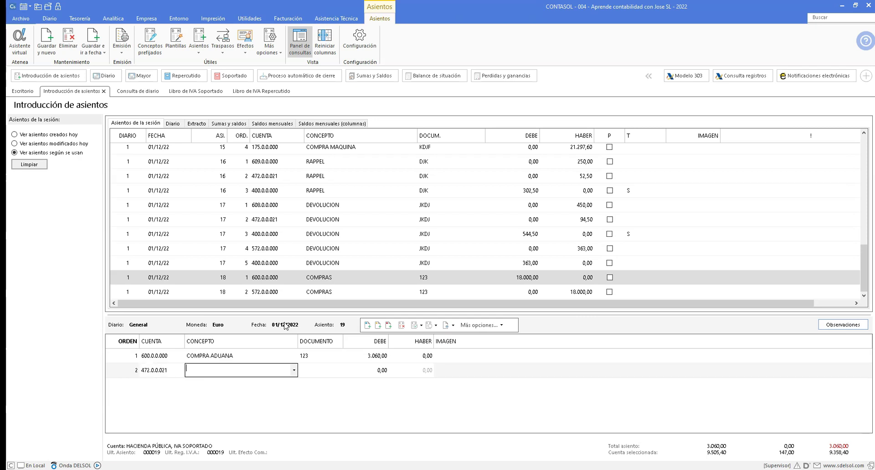
text(COMPRA ADUANA)
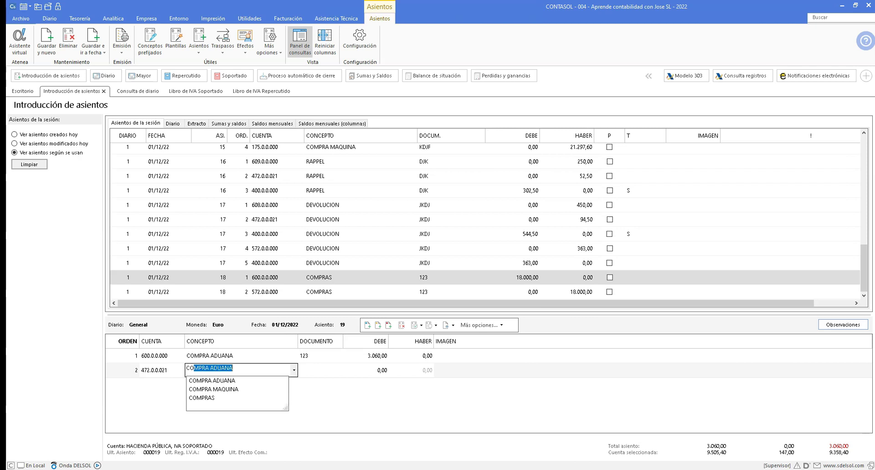
key(Return)
text(123)
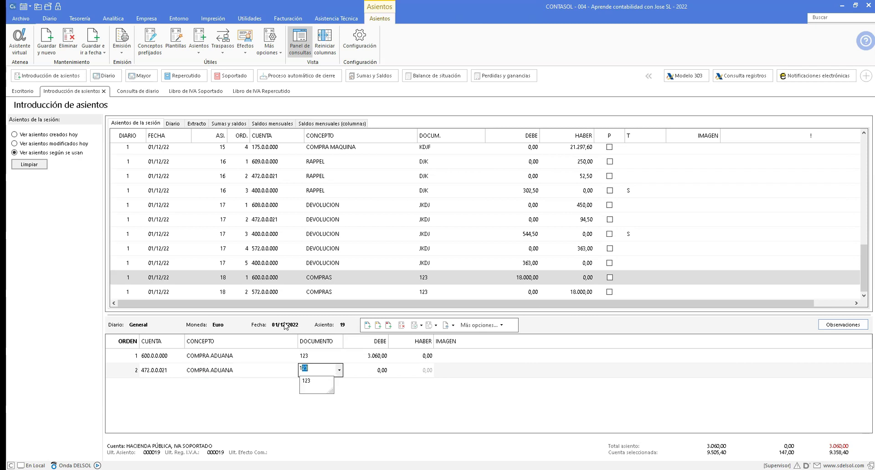
key(Return)
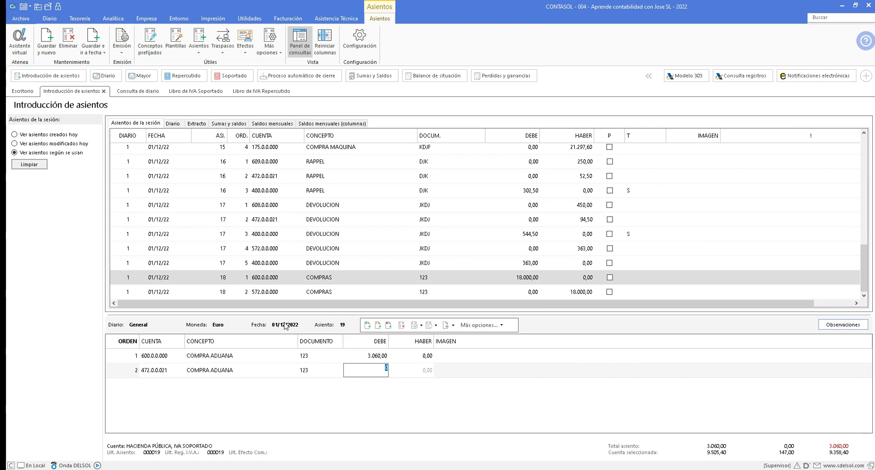
text(4422,)
key(alt+Tab)
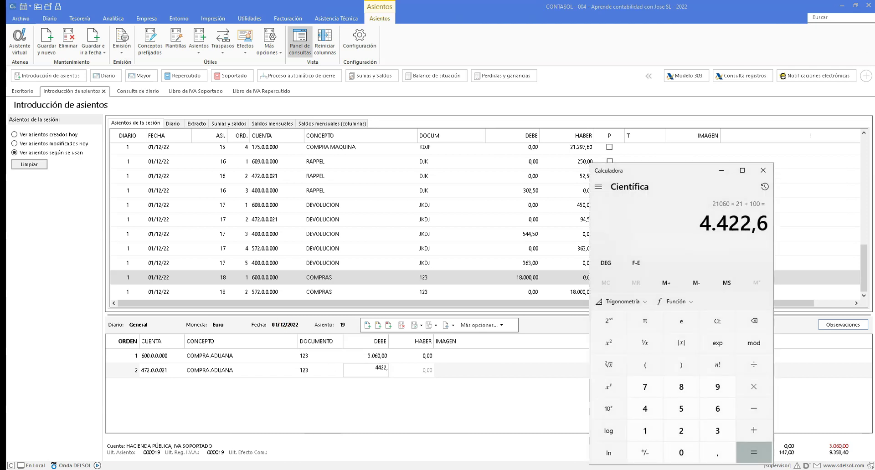
key(alt+Tab)
text(4.422,6)
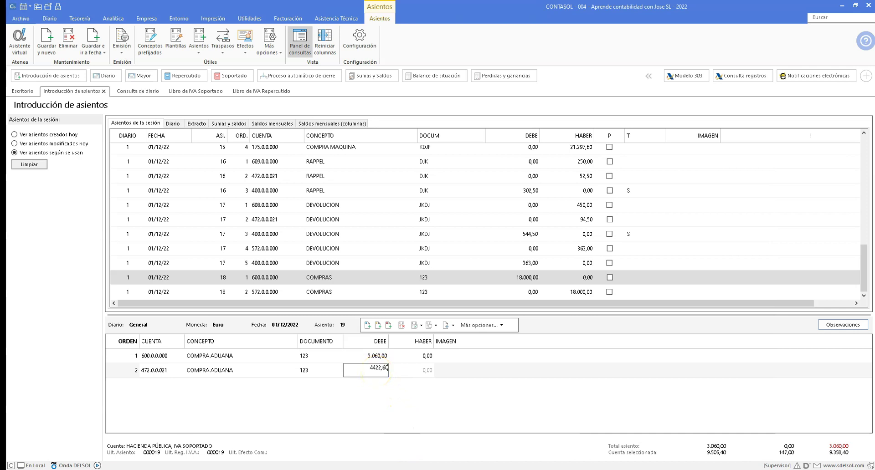
key(Return)
Step: Add the balancing line with account 572.0.0.000, concept COMPRA ADUANA, document 123 and 7.482,60 in Haber, and save the entry
text(572)
key(Return)
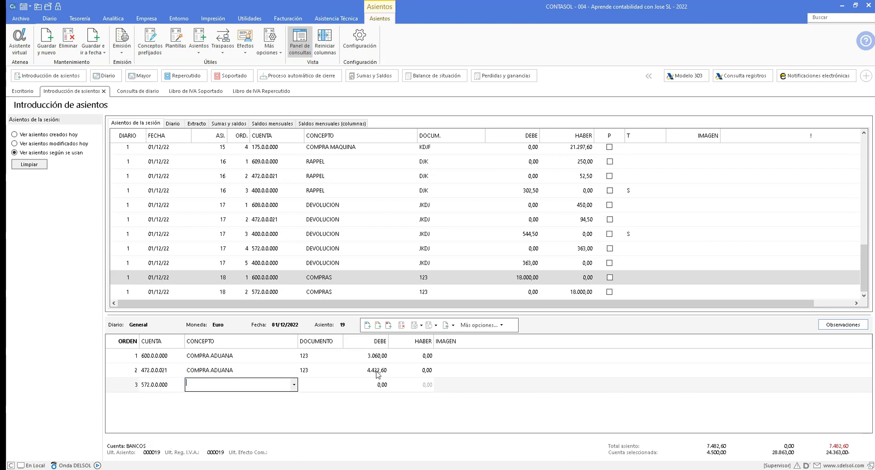
key(Return)
key(Return)
key(Return)
key(Return)
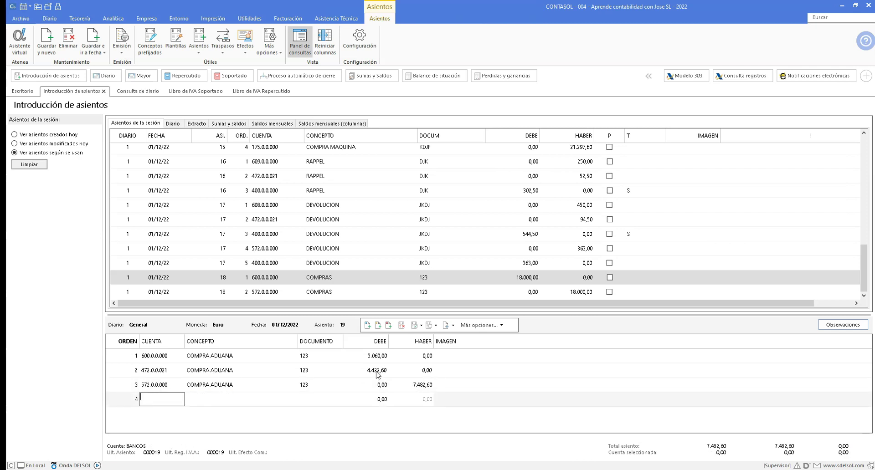
key(Return)
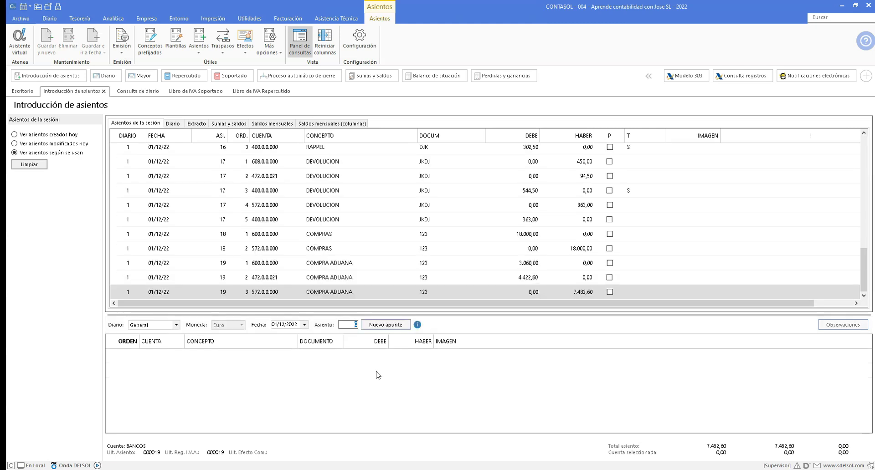
click(265, 278)
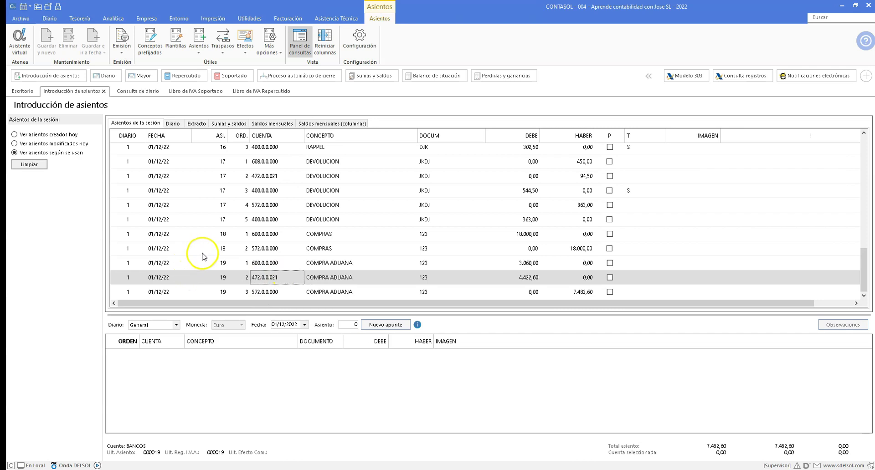
Step: Create a new input VAT book record with registration and issue dates 01/12/2022 and operation date 21/05/2022
click(196, 92)
click(40, 39)
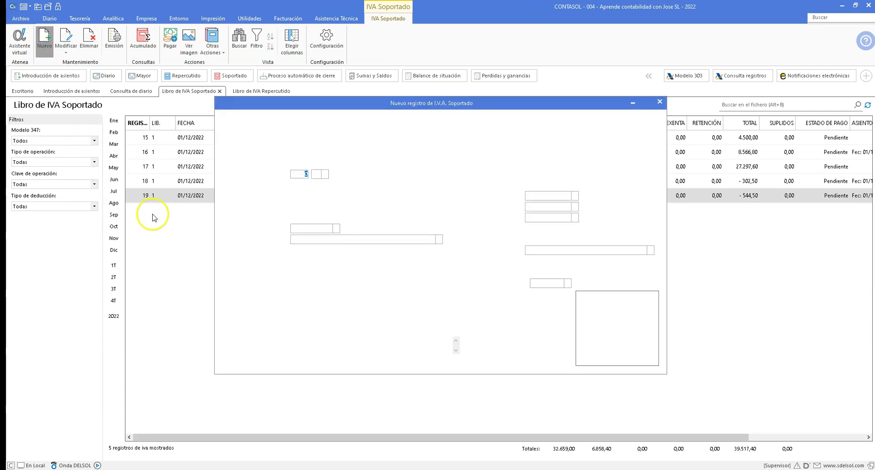
key(Tab)
key(Tab)
text(01)
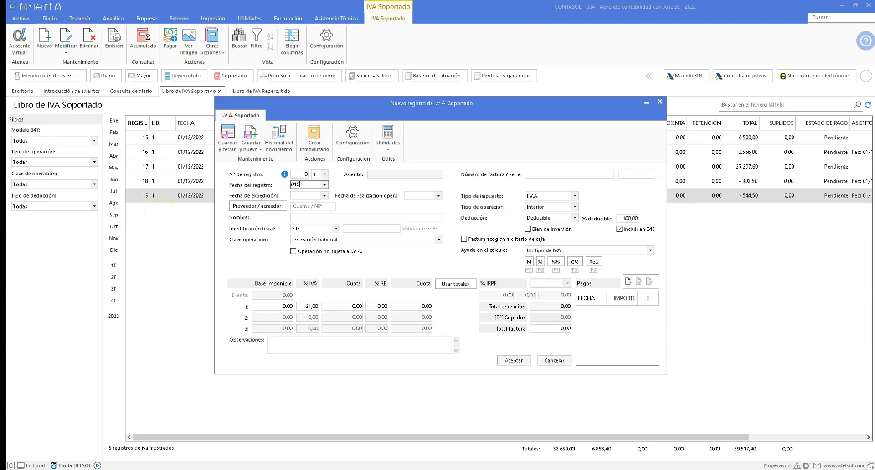
text(1222)
key(Tab)
key(Tab)
text(4)
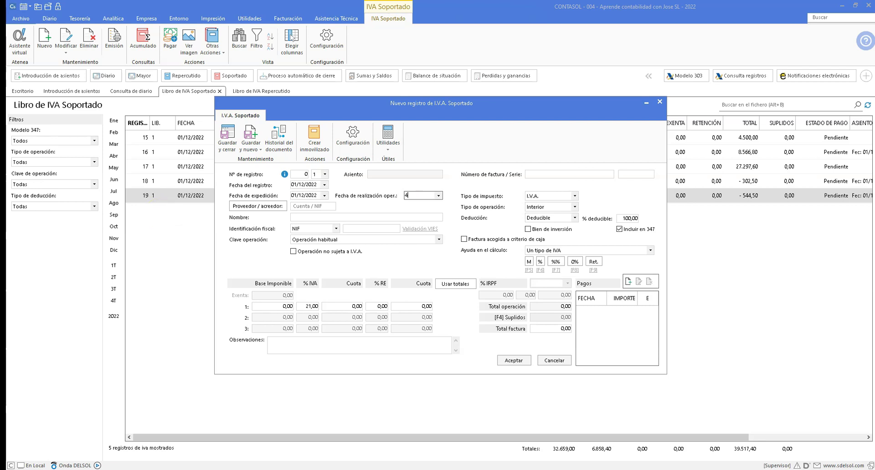
key(BackSpace)
text(210522)
key(Tab)
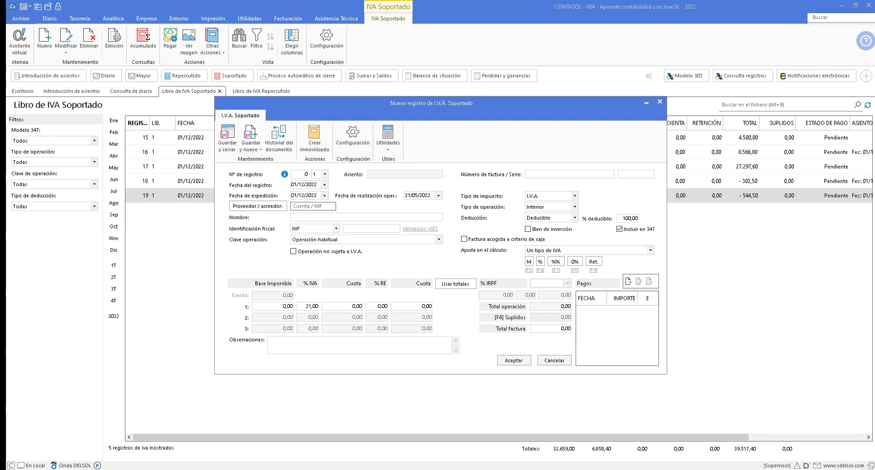
Step: Assign supplier account 400.0.0.000 to the VAT record, with the name DAFDDS and a placeholder tax ID
text(400.)
key(Tab)
key(Escape)
text(DAFDDS)
key(Tab)
text(DSAF)
key(Tab)
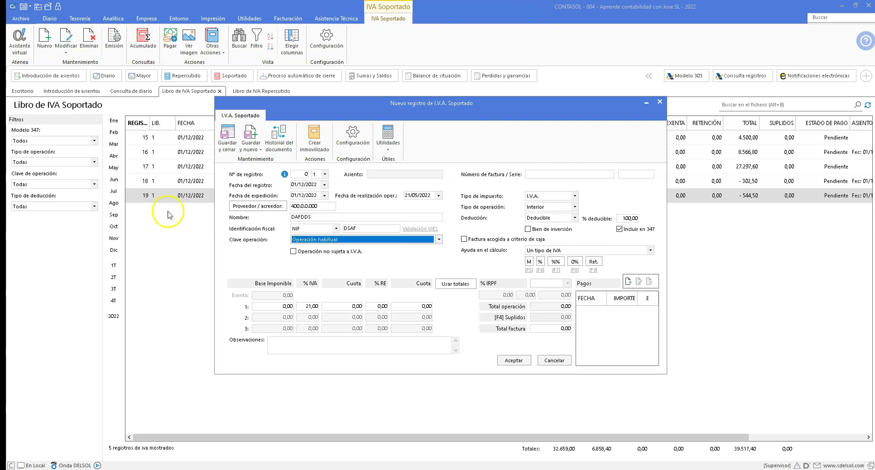
Step: Set the VAT record's invoice number to 123 and its calculation aid to Manual
click(535, 174)
text(123)
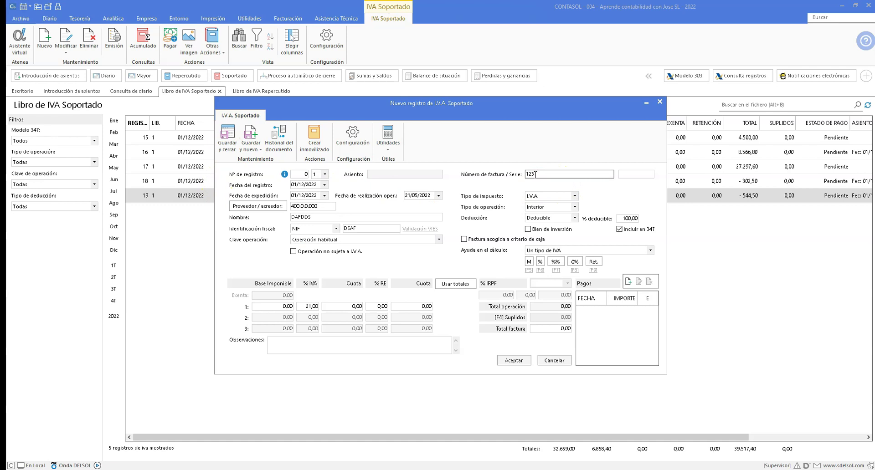
click(528, 262)
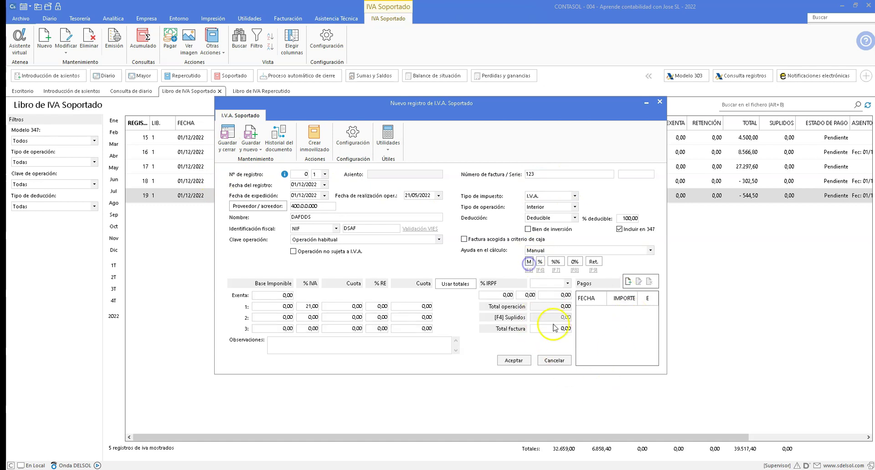
Step: Calculate 4422,6 + 21060 in the calculator and set the VAT record's invoice total to 25.482,60
click(553, 329)
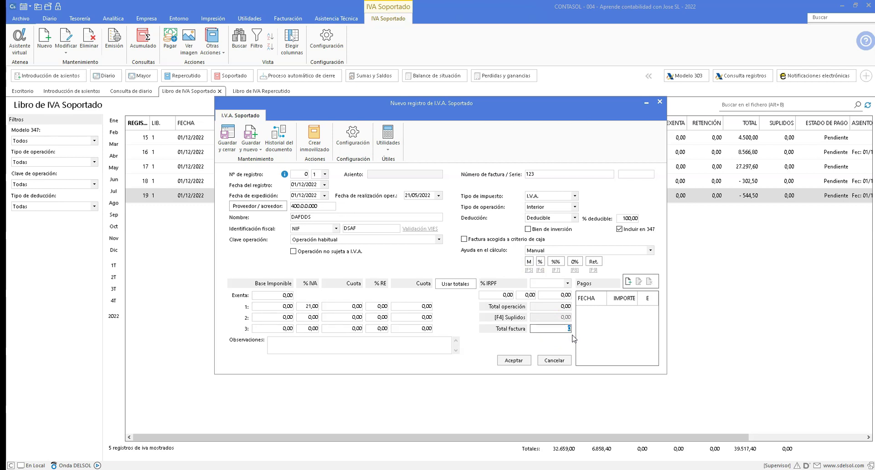
text(21060)
key(alt+Tab)
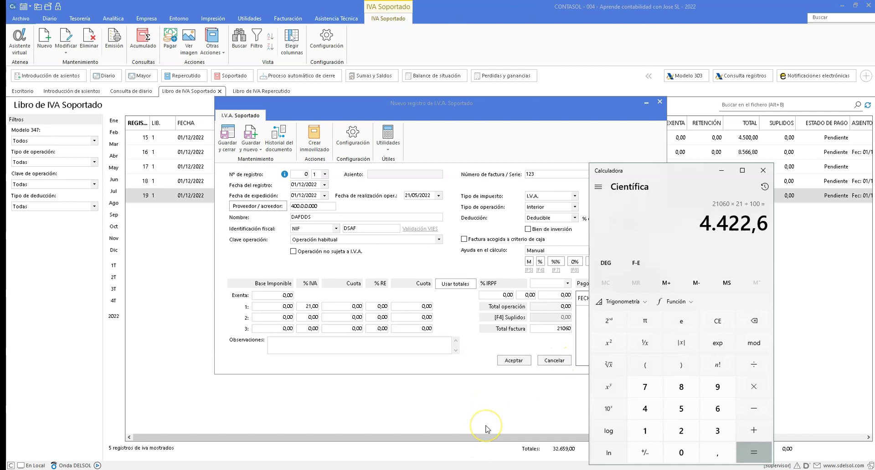
key(plus)
text(21060)
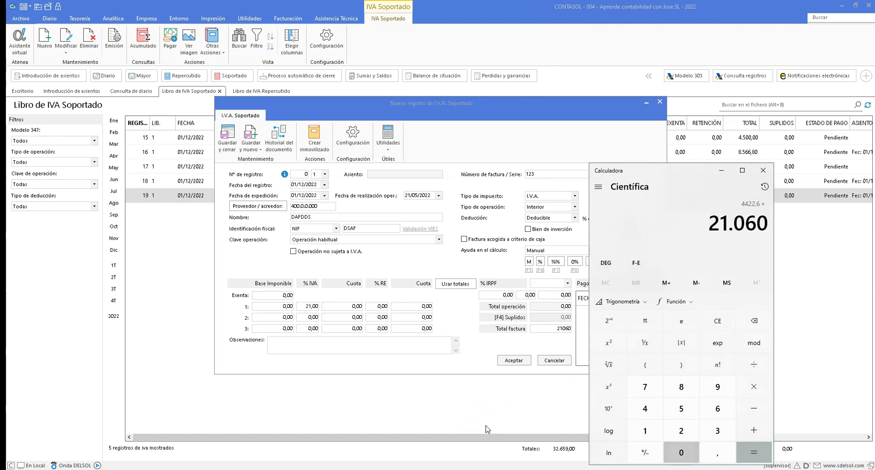
key(Return)
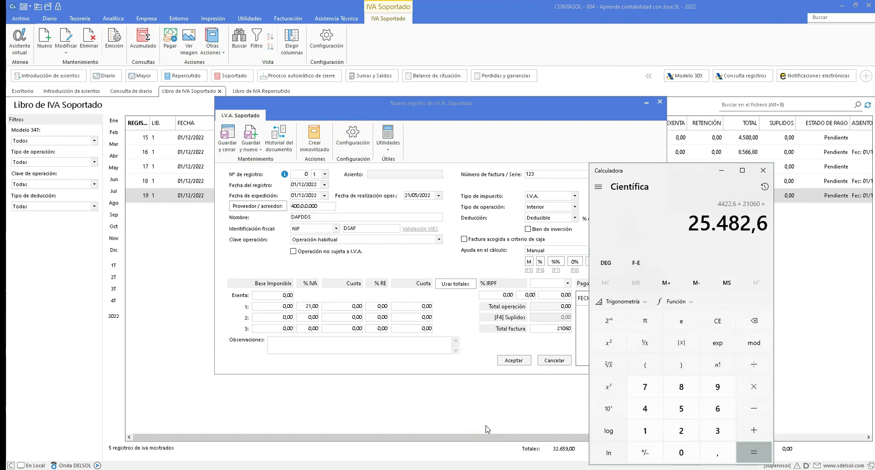
click(549, 329)
text(25)
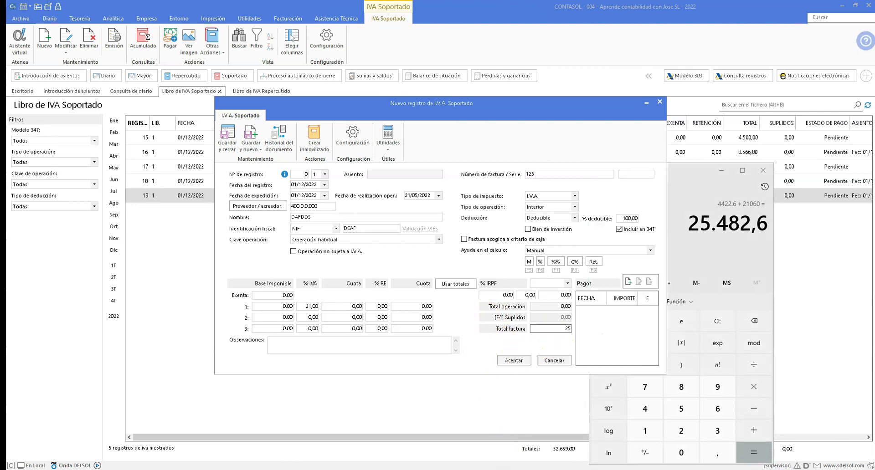
text(482,6)
Step: Set the VAT record's first line to a taxable base of 21.060,00 and a VAT amount of 4.422,60, and save the record
click(283, 306)
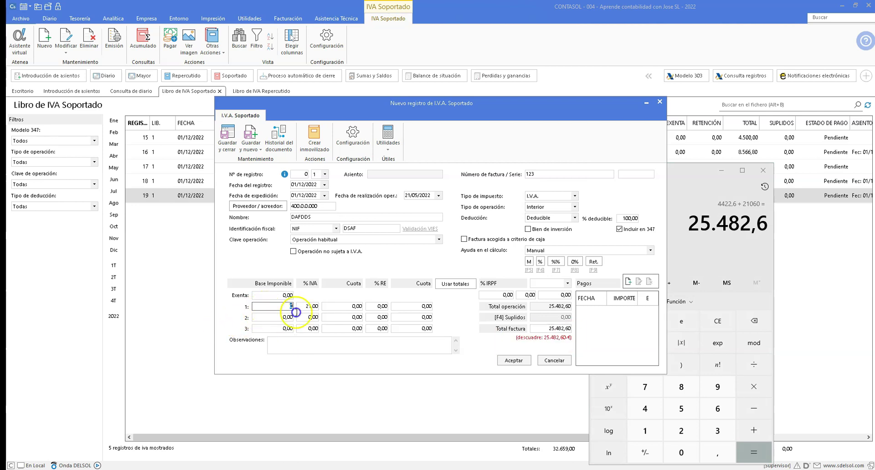
text(21060)
key(Tab)
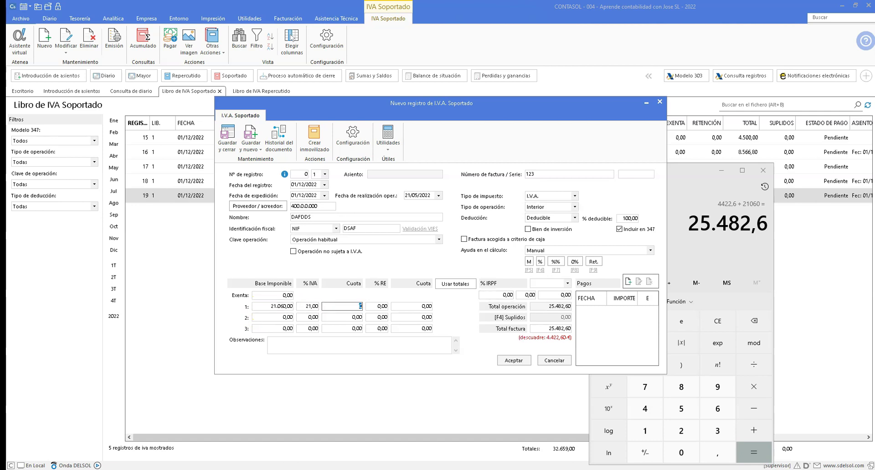
text(4422,6)
key(Tab)
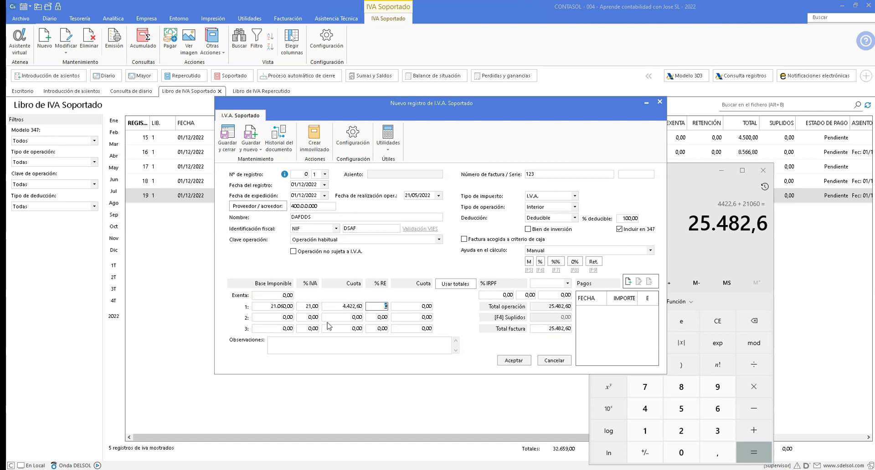
click(511, 360)
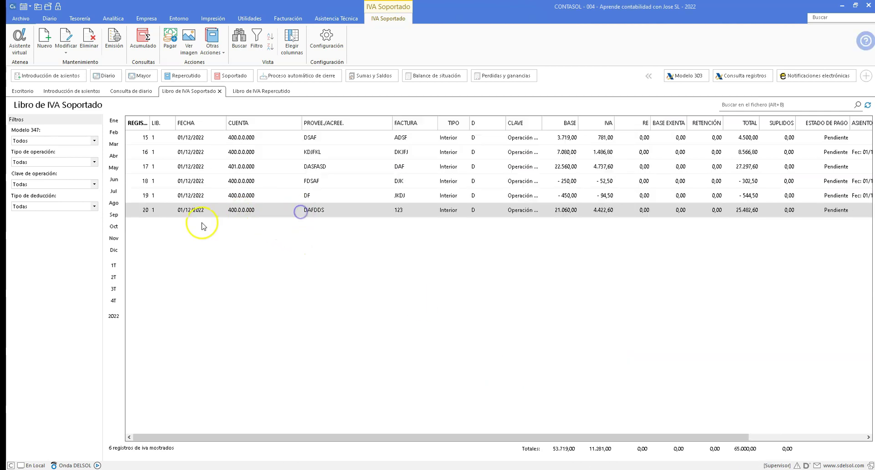
Step: Start a journal entry dated 01/12/2022 for operation 7 of the exercise, with account 627.0.0.000 and concept DETALLE CONSEJO ADMINISTRACION
click(64, 91)
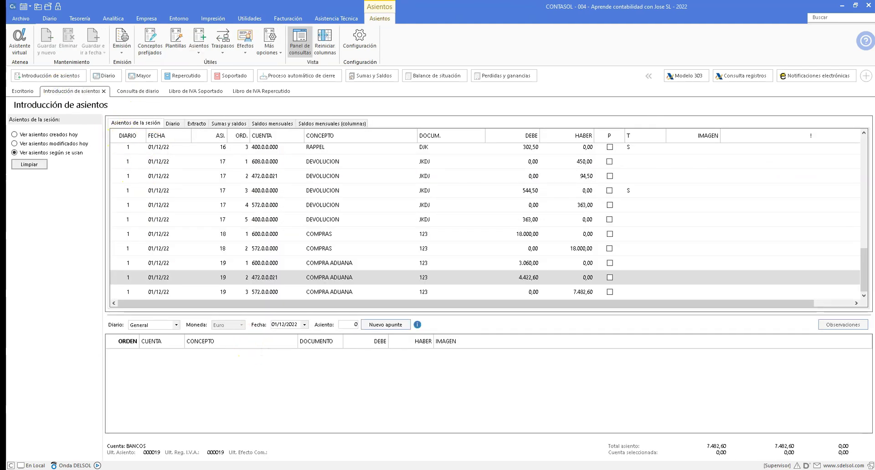
key(alt+Tab)
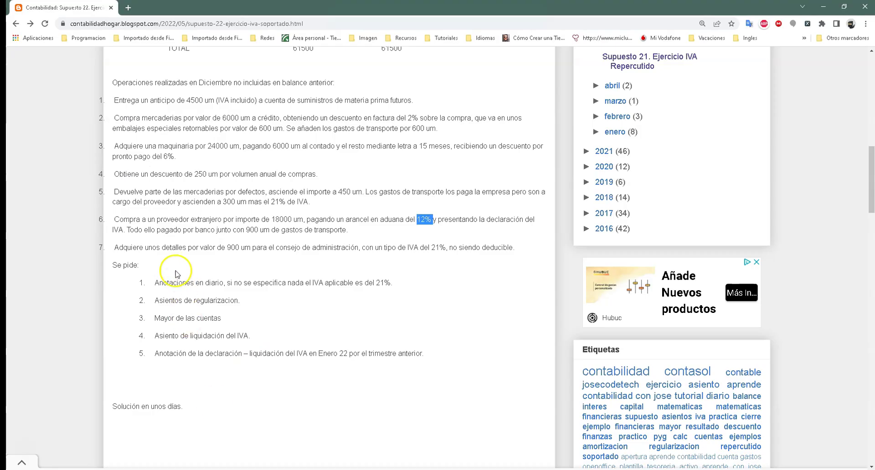
scroll(200, 212, down, 1)
drag(148, 202, 376, 211)
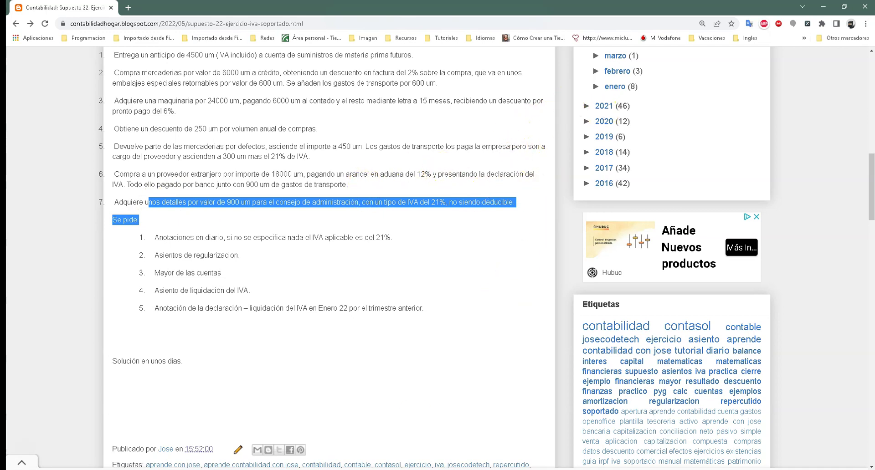
click(332, 385)
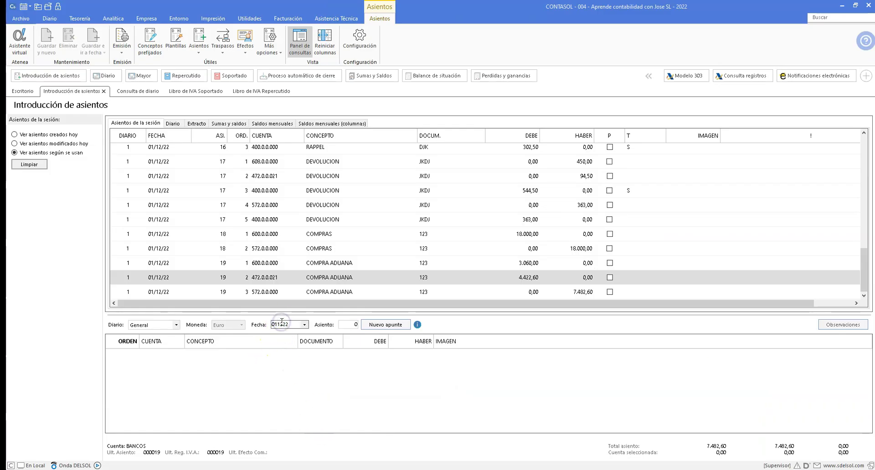
key(Return)
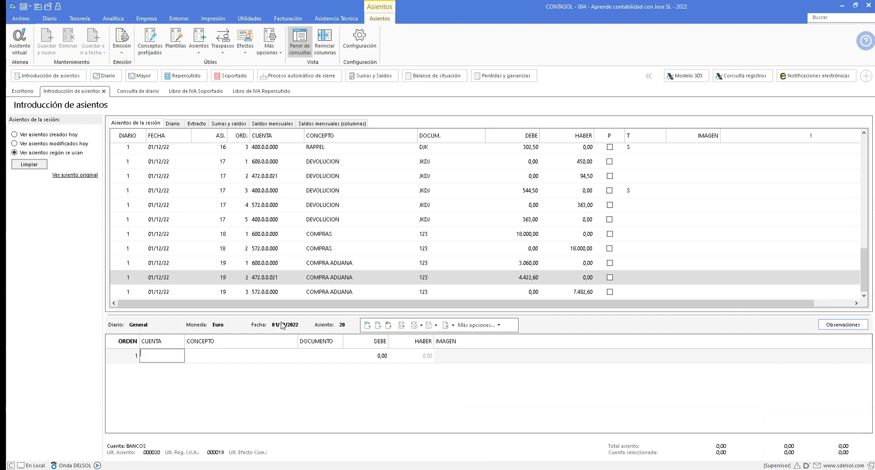
text(627)
key(Return)
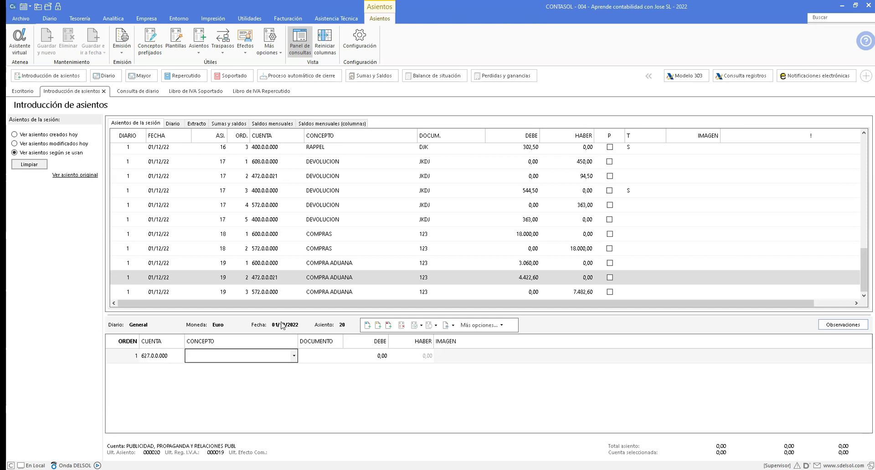
text(DETALLE CONSEJO ADMINISTRACION)
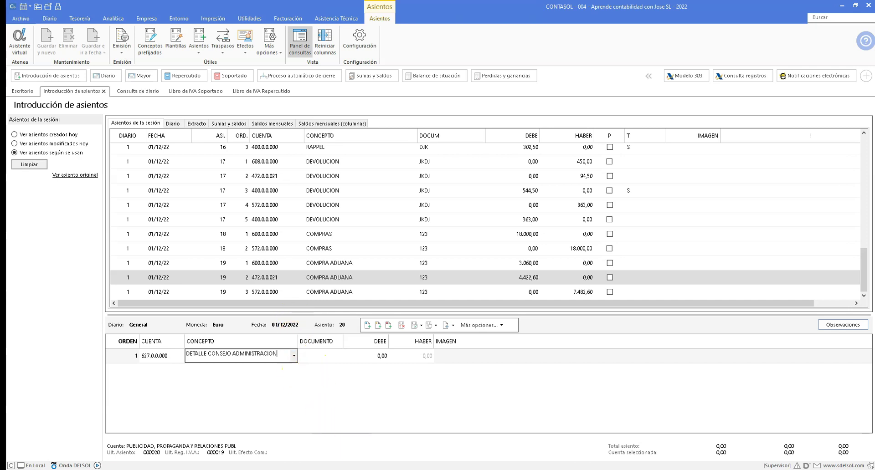
Step: Calculate 900 plus 21% VAT in the calculator and enter 1.089 in Debe for the 627.0.0.000 line
key(alt+Tab)
text(900)
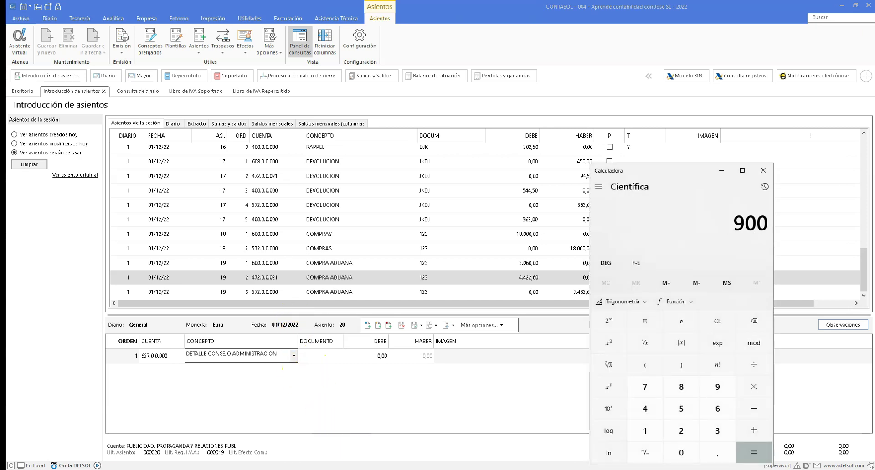
text(*21/100)
key(Return)
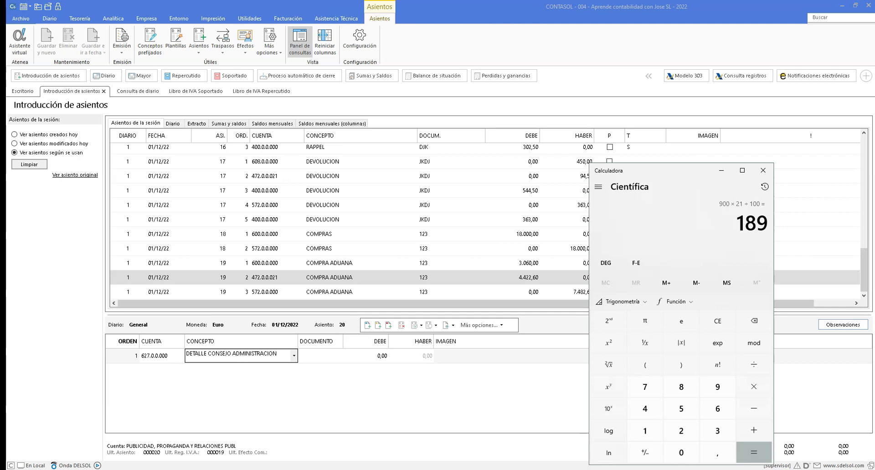
text(+900)
key(Return)
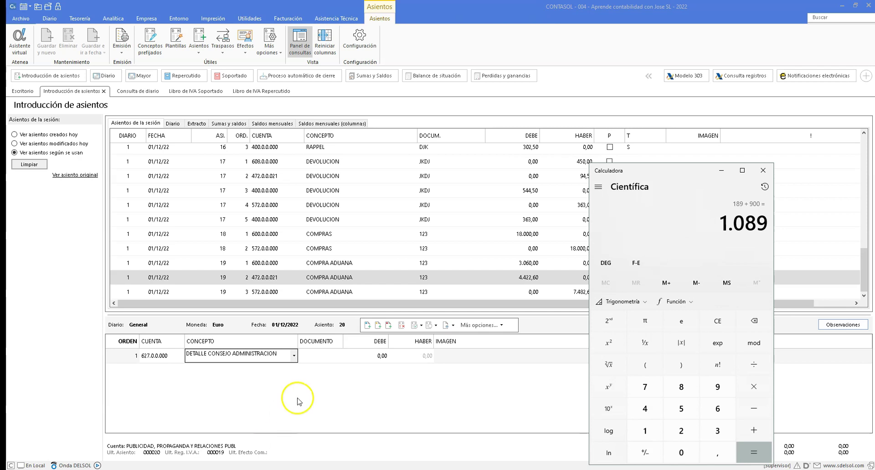
click(368, 356)
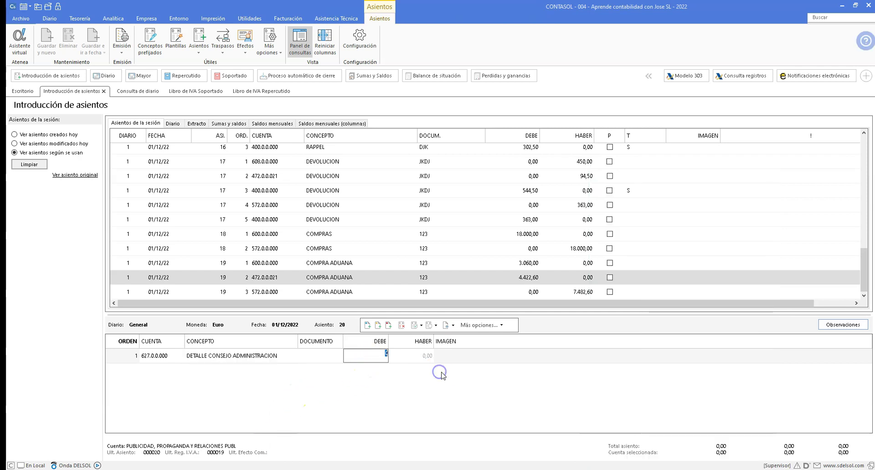
text(1.089)
key(Return)
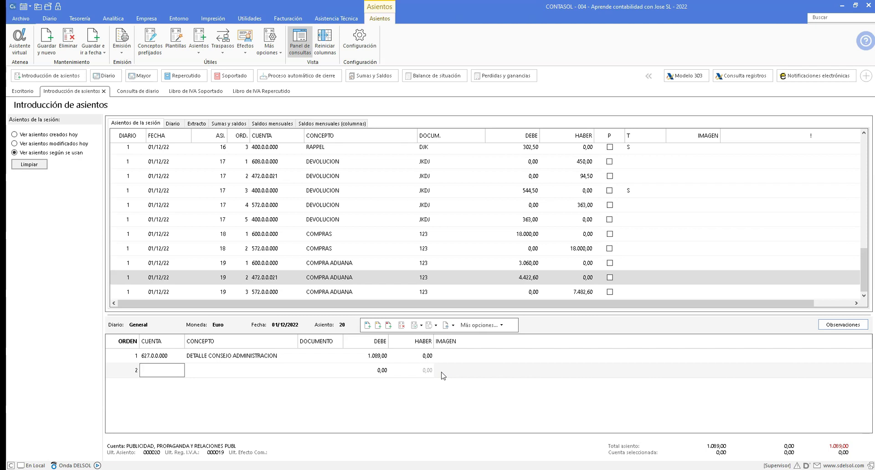
Step: Add the balancing line with account 572.0.0.000, concept DETALLE CONSEJO ADMINISTRACION and 1.089,00 in Haber, and save the entry
text(572.)
key(Return)
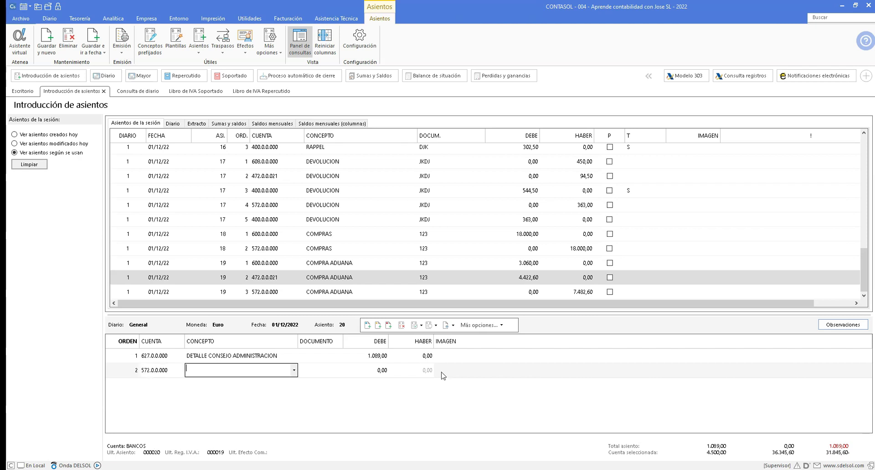
key(plus)
key(Return)
key(Return)
key(plus)
key(Return)
key(Return)
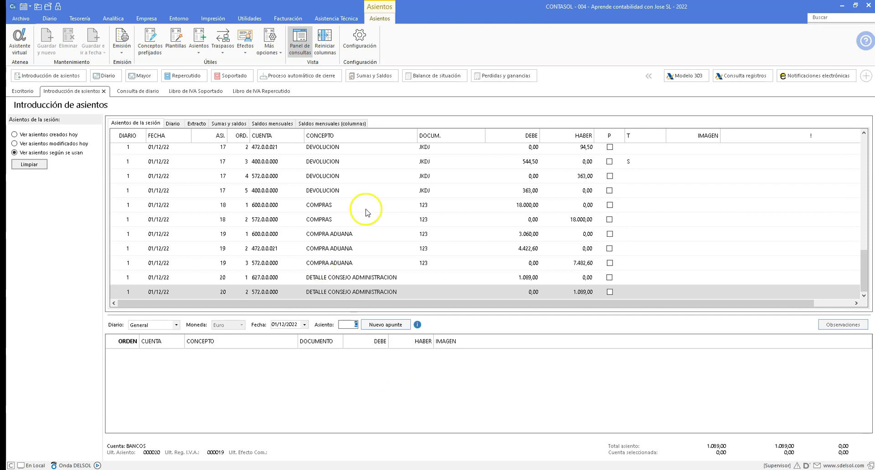
Step: Reload the journal query for all dates and review the entries and journal totals
click(211, 219)
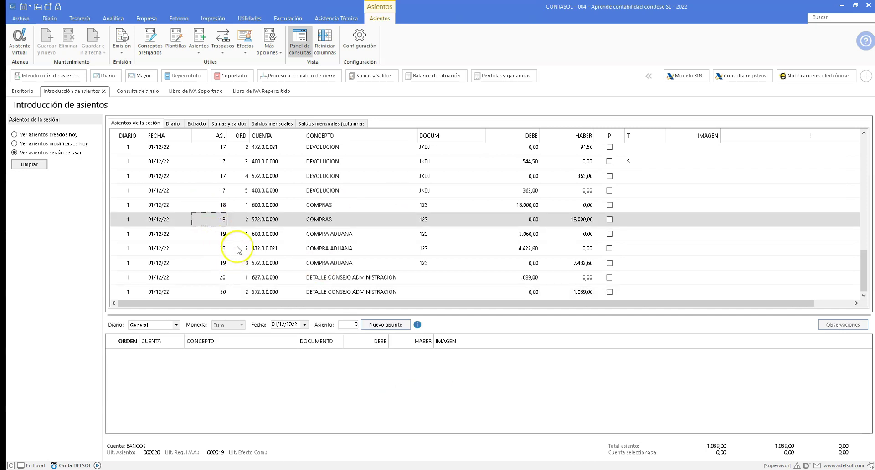
click(142, 91)
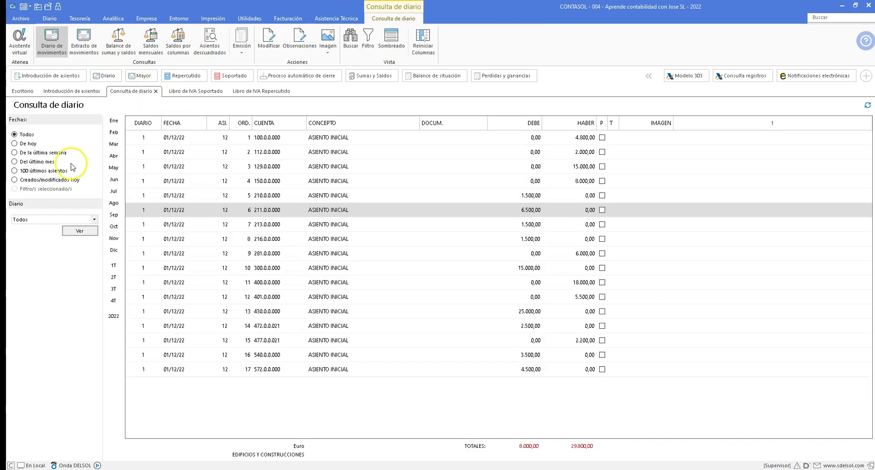
click(79, 231)
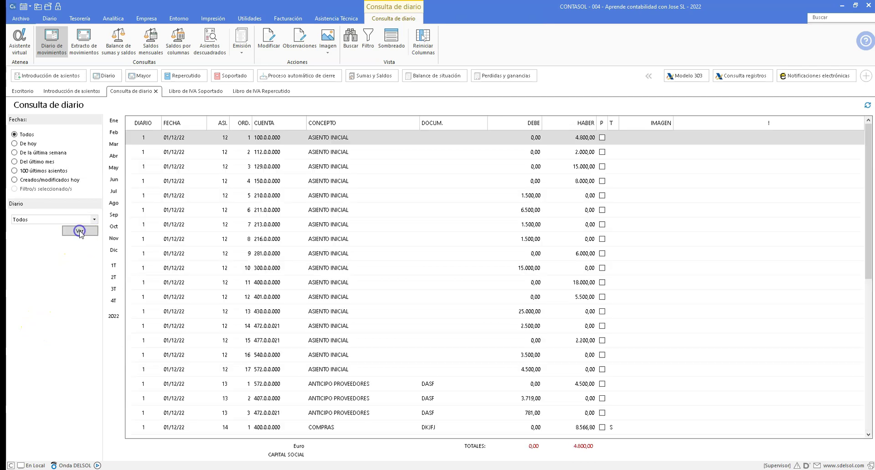
scroll(480, 247, down, 8)
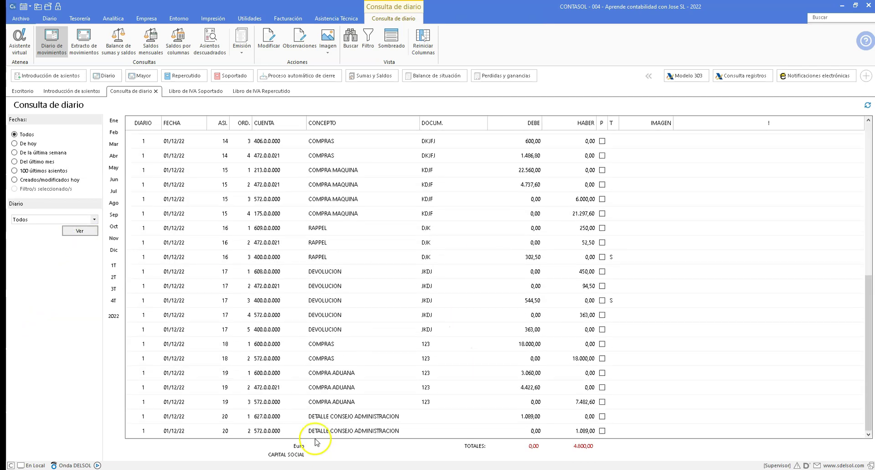
click(313, 431)
click(287, 358)
scroll(288, 354, up, 3)
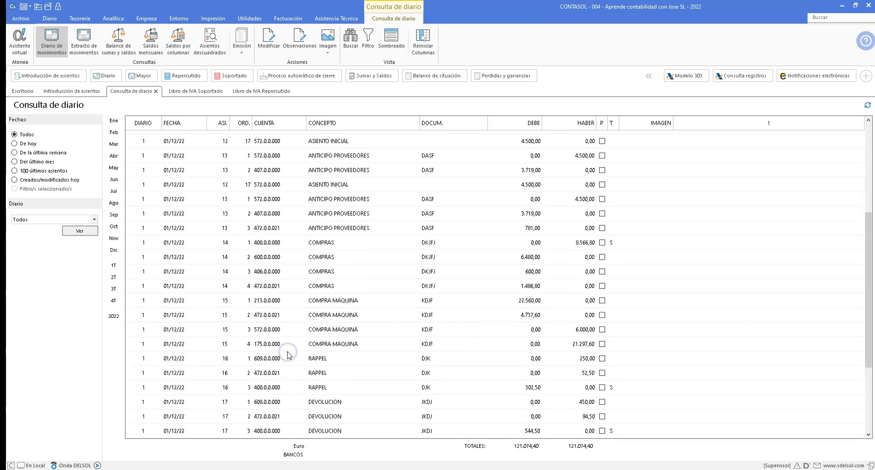
scroll(288, 355, up, 5)
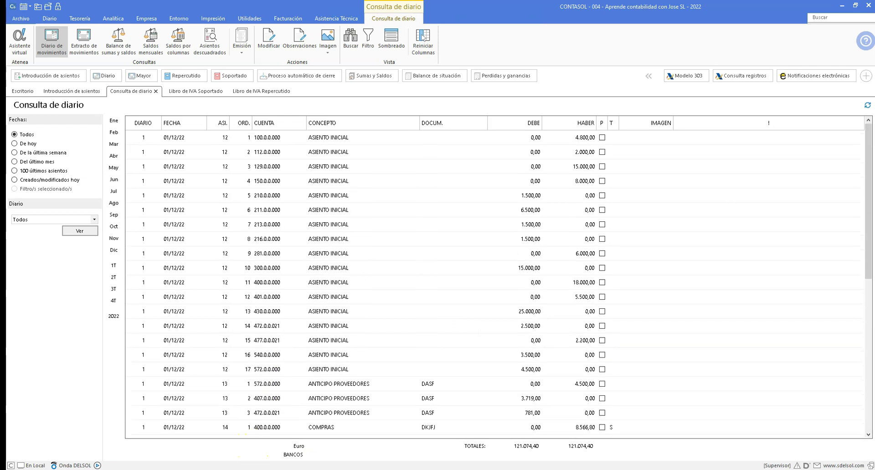
Step: Check the regularization task in the exercise statement and open the company's automatic closing process in CONTASOL
key(alt+Tab)
drag(174, 238, 395, 237)
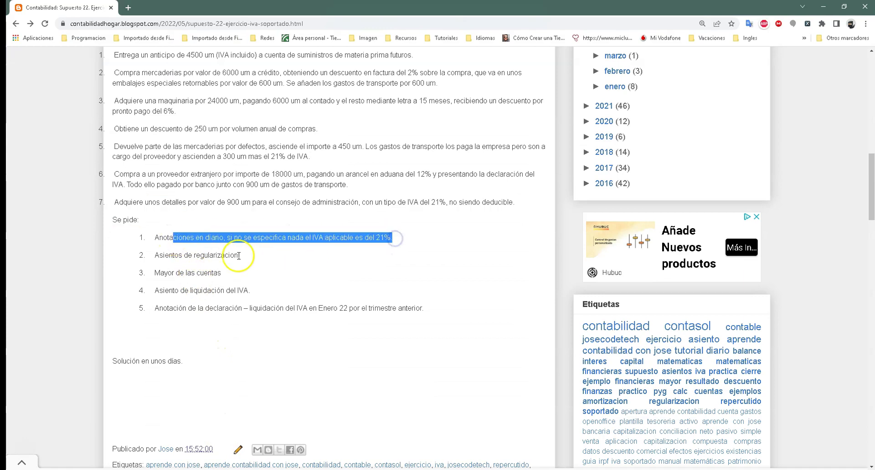
drag(153, 256, 249, 256)
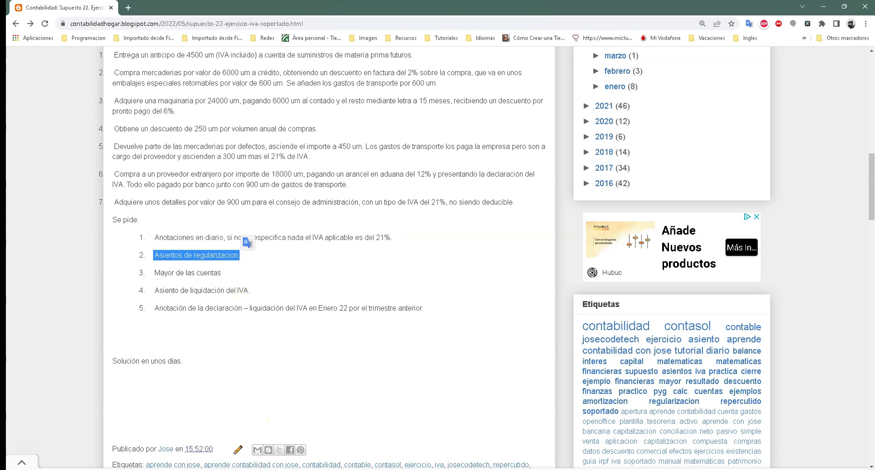
click(409, 435)
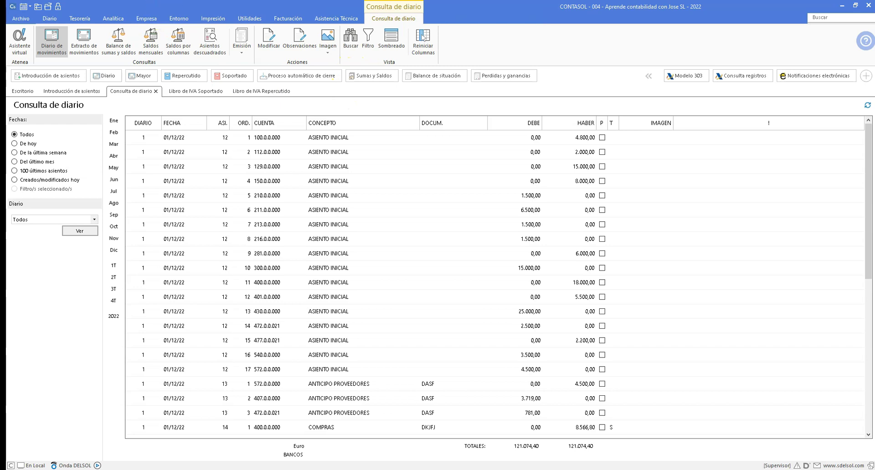
click(145, 18)
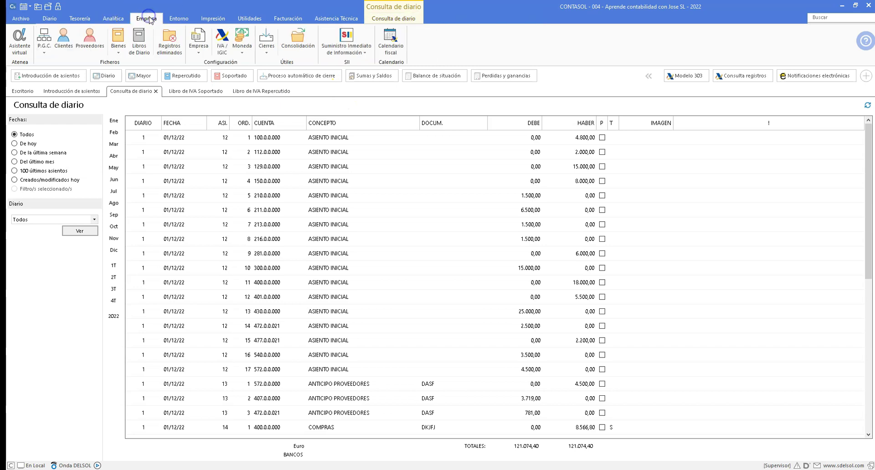
click(267, 42)
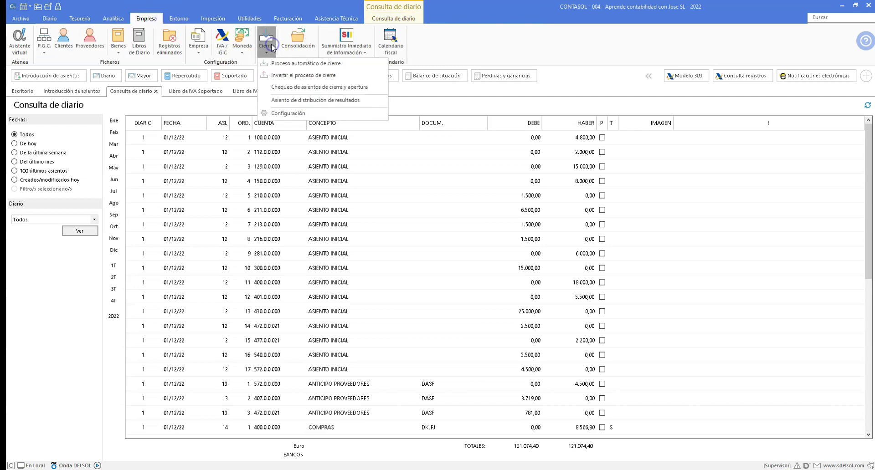
click(296, 63)
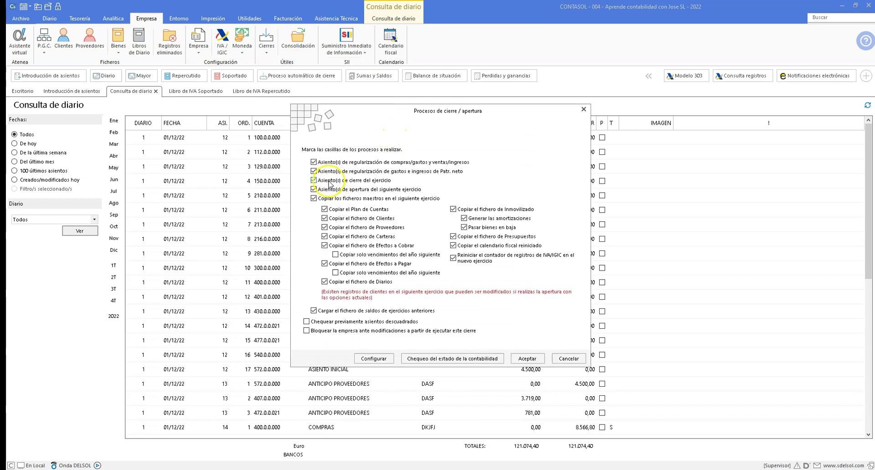
Step: Run the closing process without the year-end closing, next-year opening and master-file copying options, and keep the 2022 session open
click(313, 189)
click(313, 198)
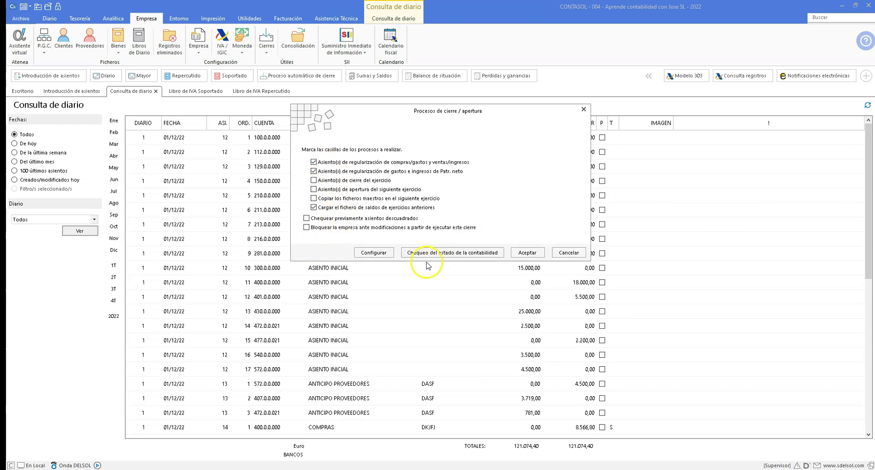
click(525, 254)
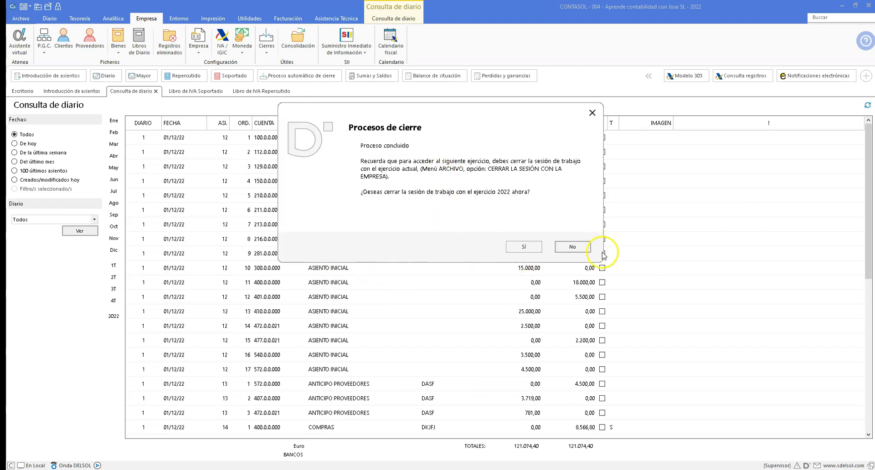
click(583, 249)
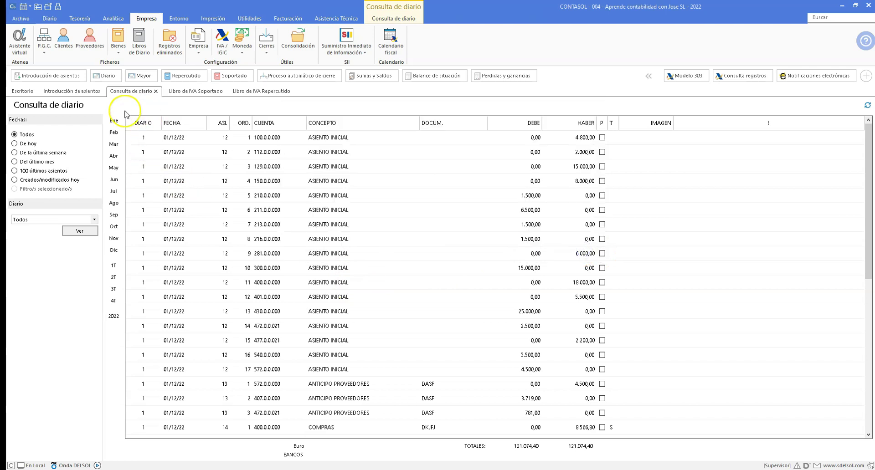
Step: Reload the journal query and examine the REGULARIZACIÓN DE CUENTAS lines dated 31/12/22 and the journal totals
click(80, 231)
click(371, 323)
scroll(375, 323, down, 4)
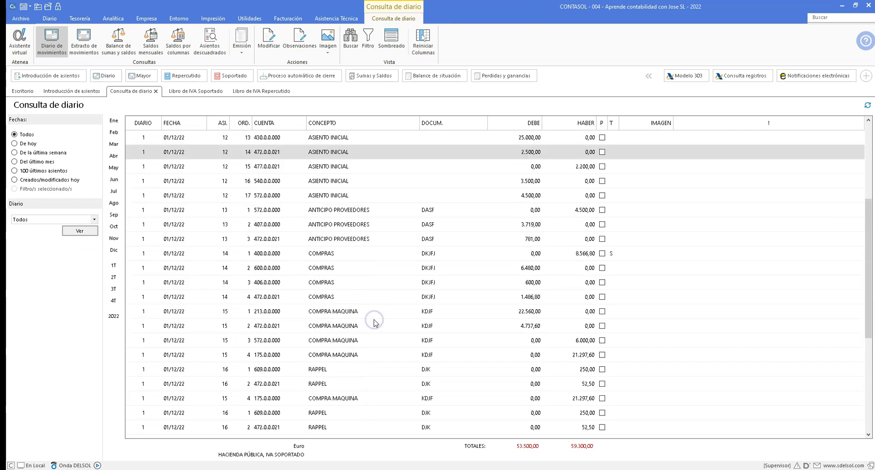
scroll(374, 323, down, 3)
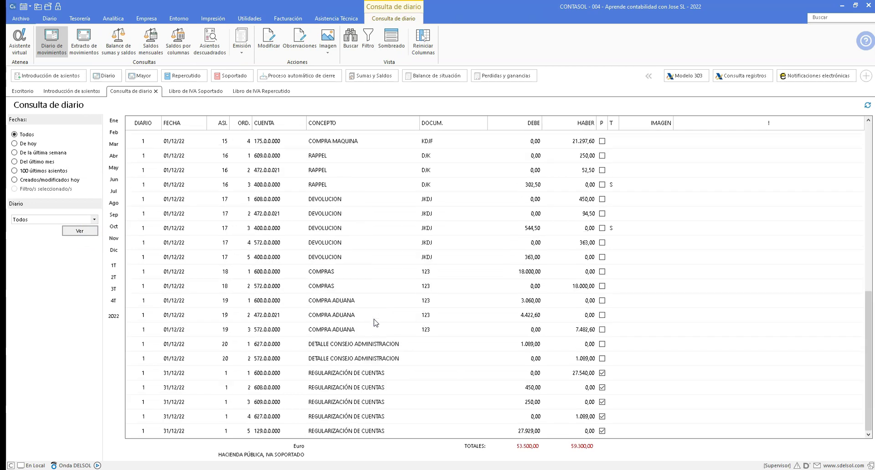
click(323, 377)
click(322, 388)
click(324, 402)
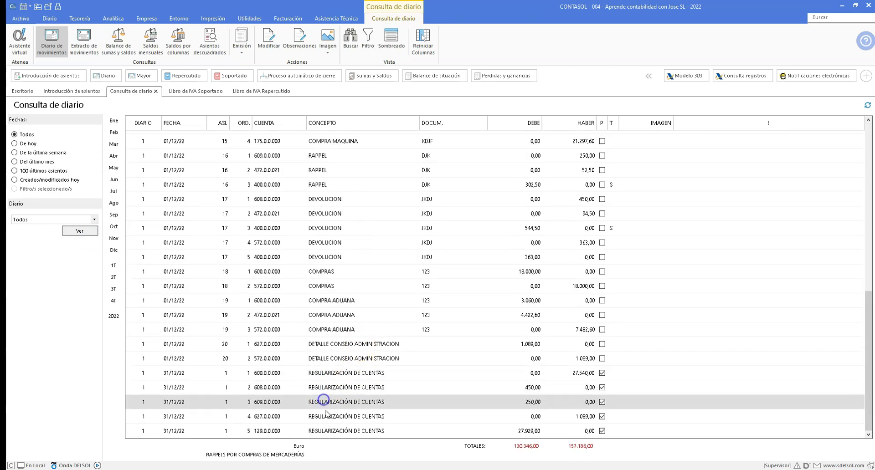
click(327, 415)
click(334, 430)
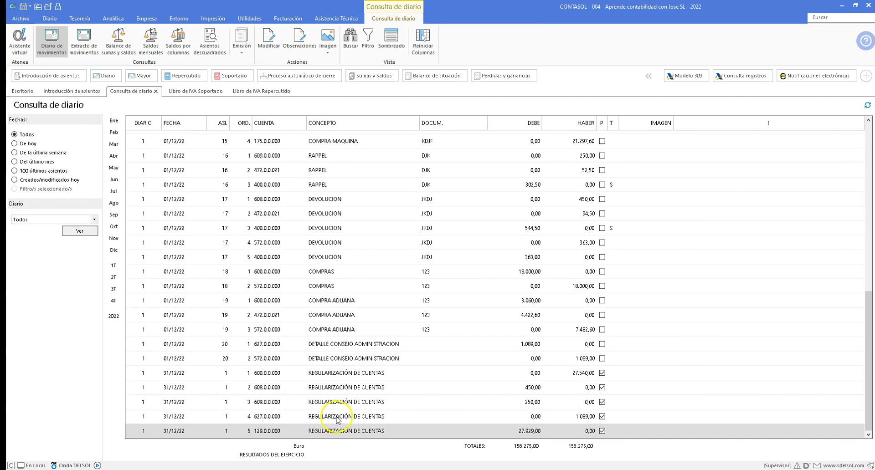
click(337, 417)
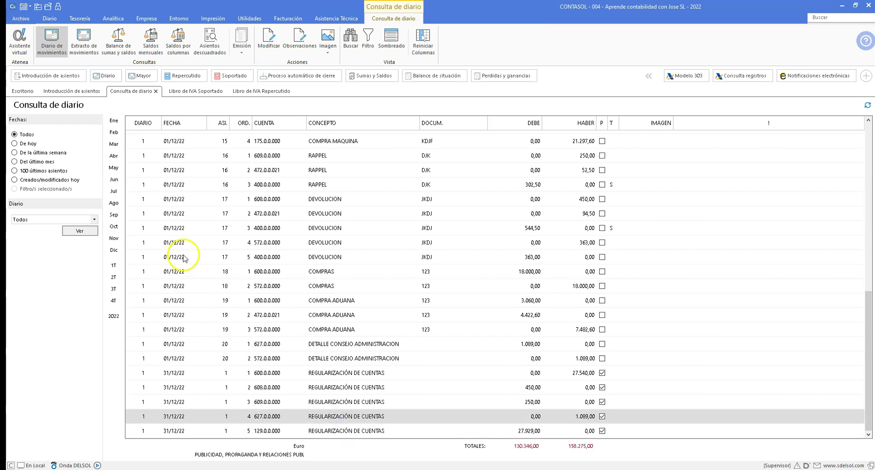
Step: Open the ledger extracts and review the movements of each account in turn, from 100.0.0.000 through 627.0.0.000
click(144, 80)
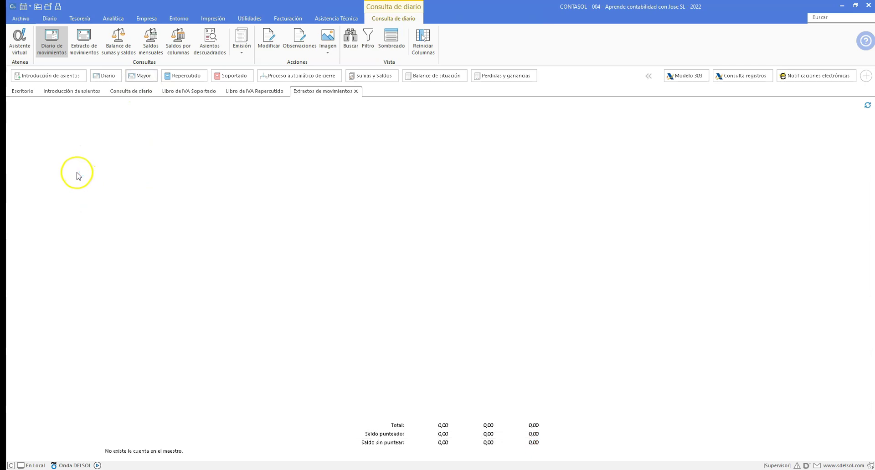
click(62, 211)
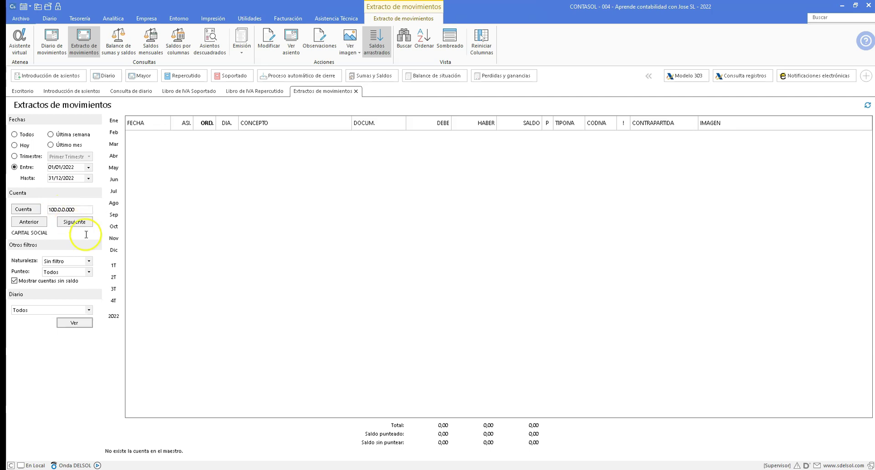
click(87, 221)
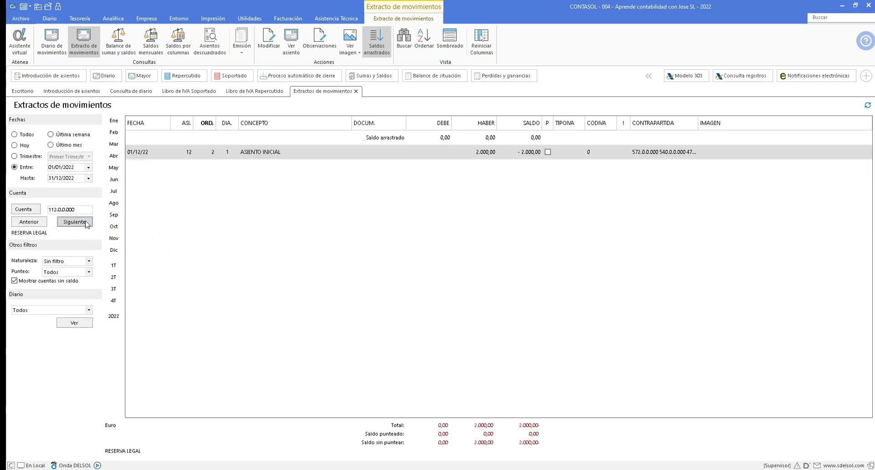
click(86, 223)
click(86, 223)
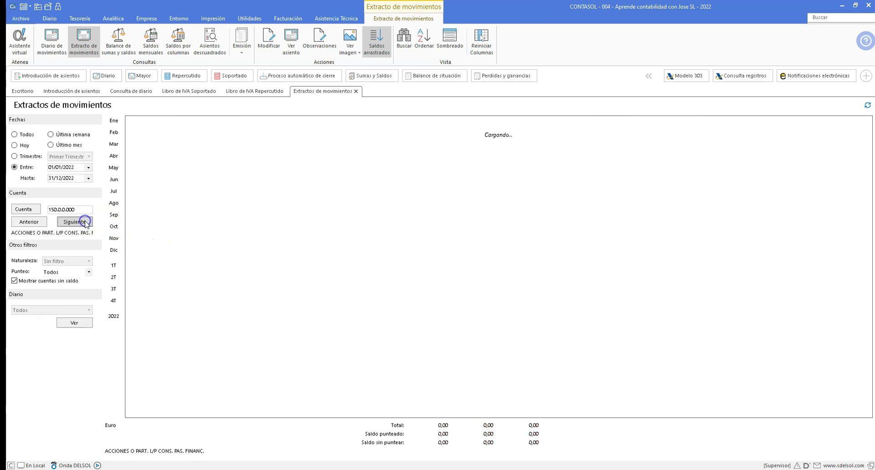
click(87, 222)
click(86, 222)
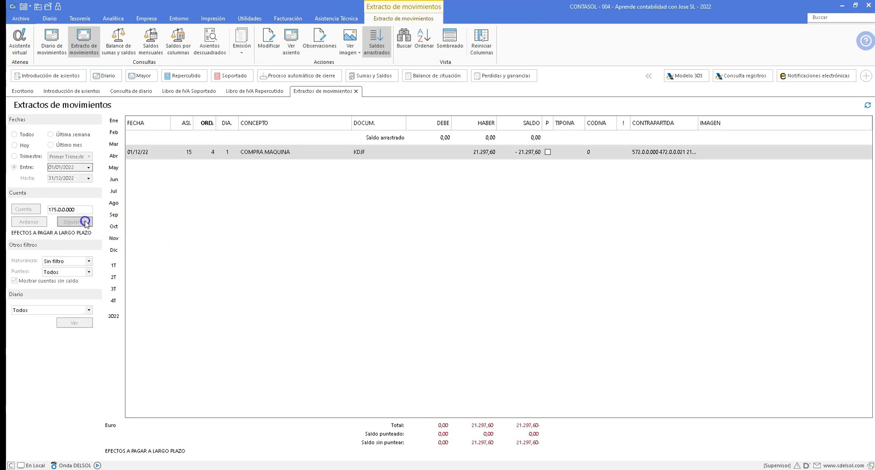
click(86, 223)
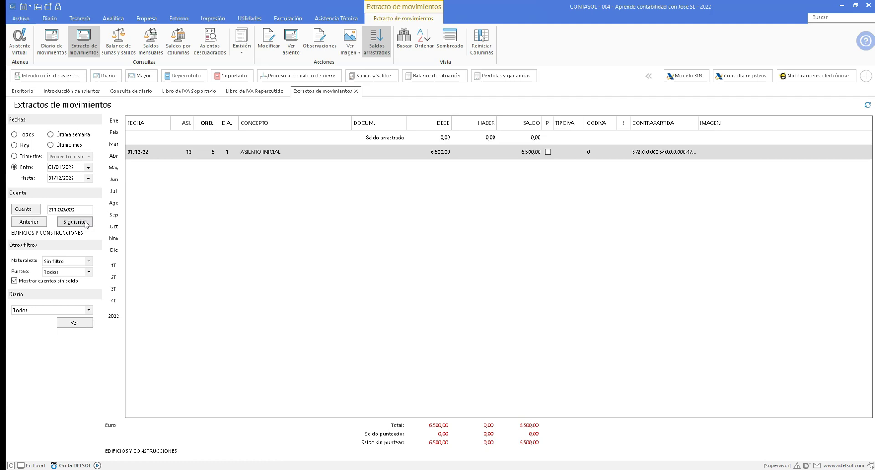
click(87, 222)
click(87, 223)
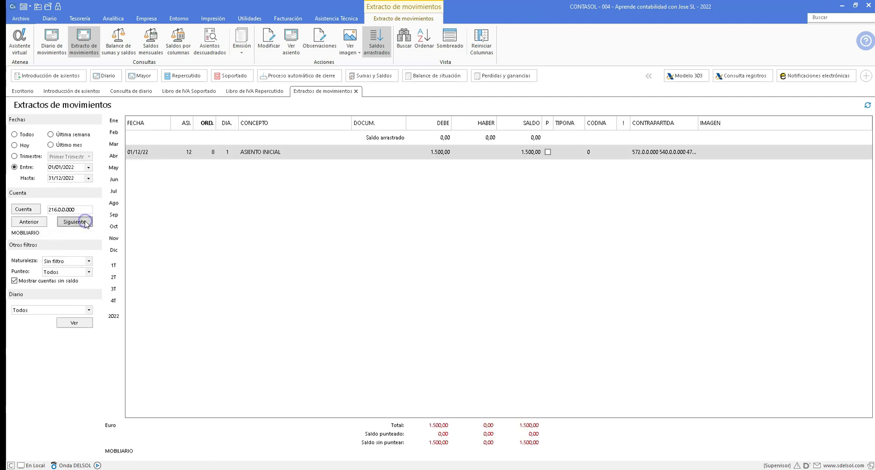
click(87, 223)
click(87, 223)
click(86, 223)
click(87, 222)
click(86, 222)
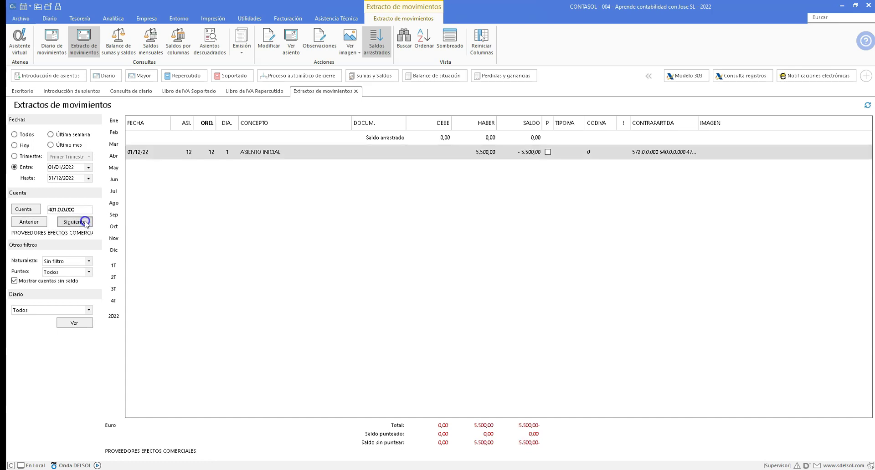
click(87, 223)
click(86, 223)
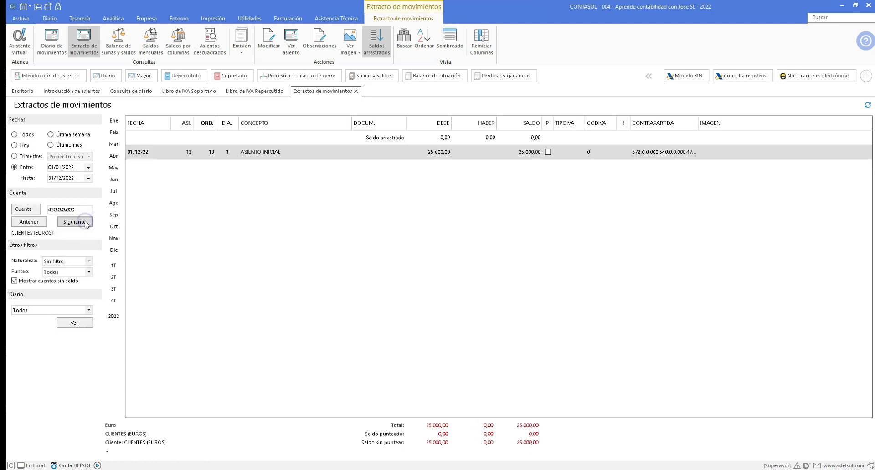
click(87, 223)
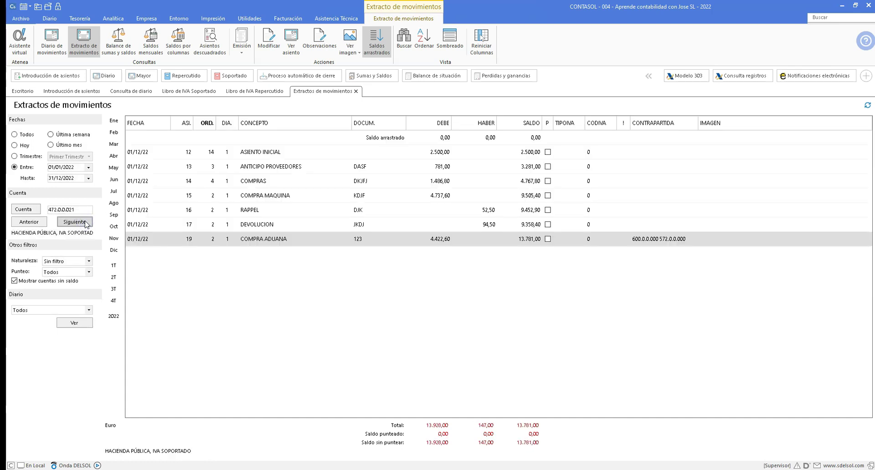
click(87, 223)
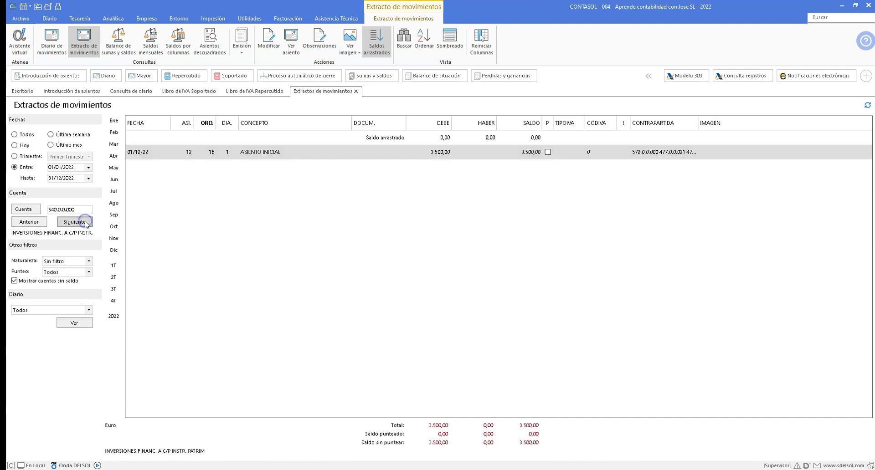
click(86, 222)
click(87, 223)
click(86, 223)
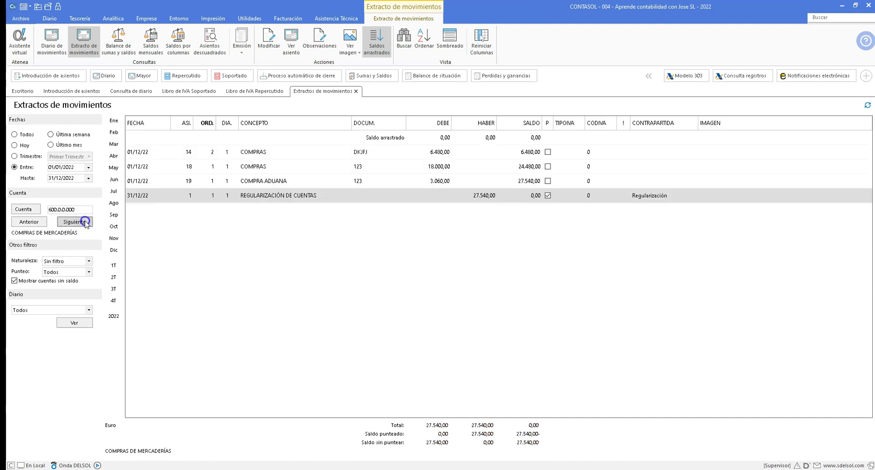
click(87, 223)
click(87, 223)
click(87, 222)
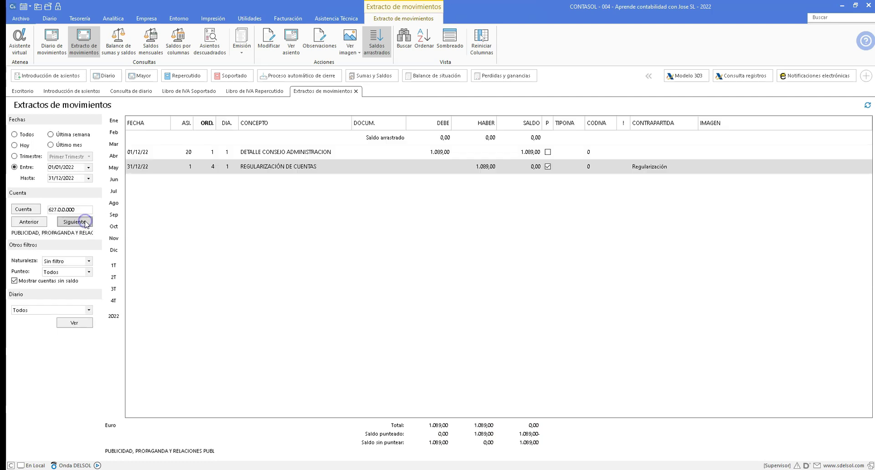
click(86, 223)
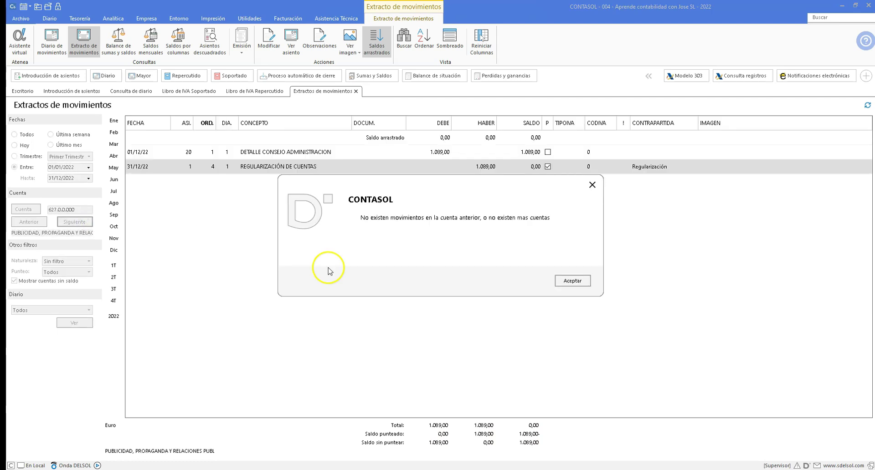
click(572, 281)
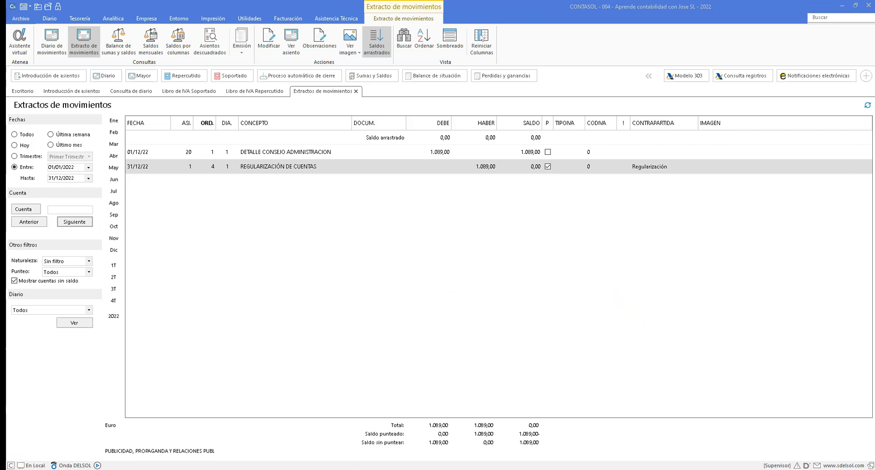
Step: Check the ledger and VAT settlement tasks in the exercise statement in the browser, and return to CONTASOL
key(alt+Tab)
drag(145, 272, 230, 272)
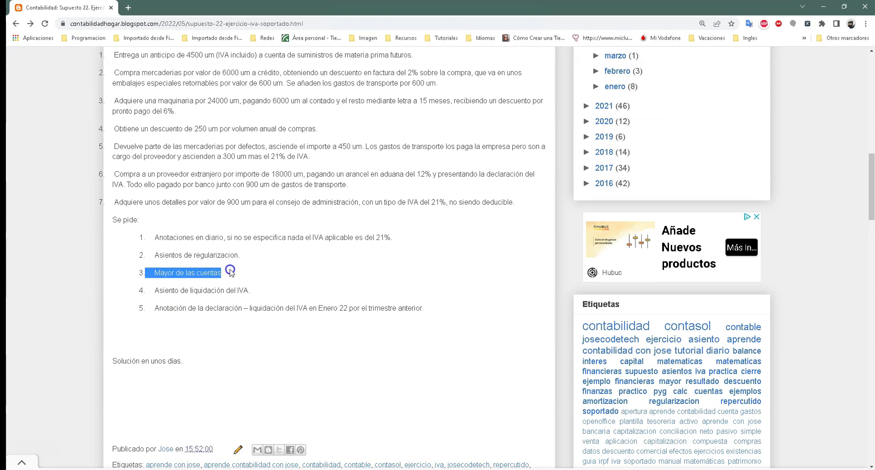
drag(154, 290, 266, 289)
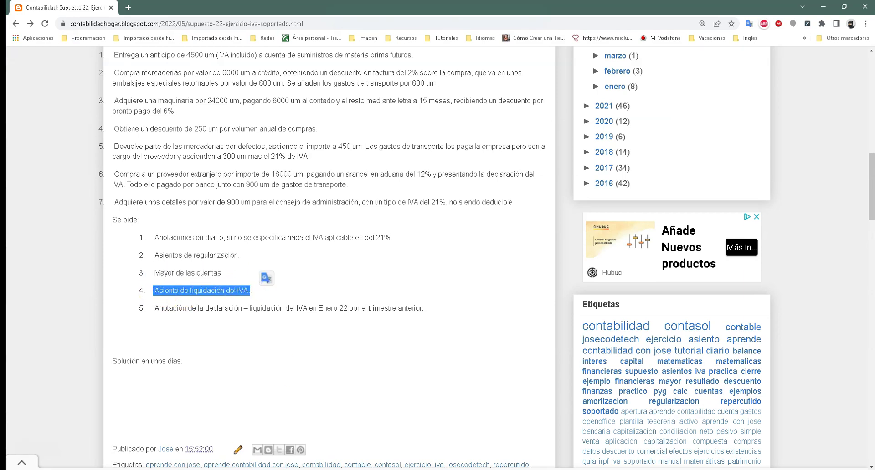
key(alt+Tab)
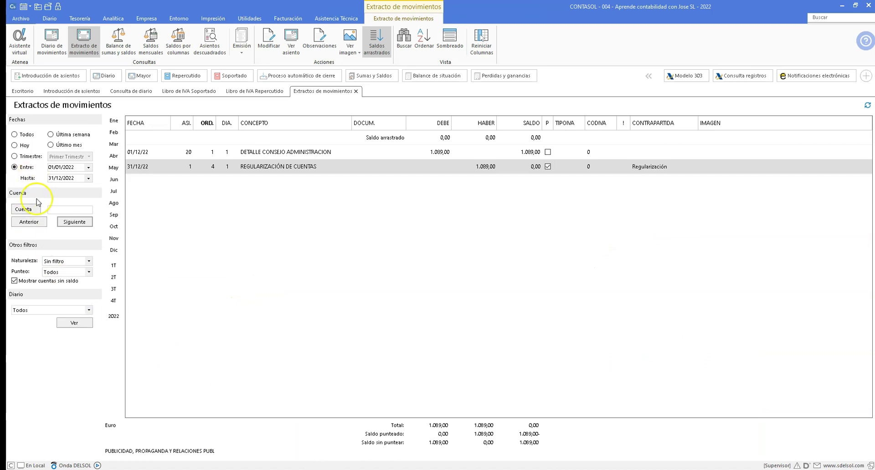
Step: Display the 2022 ledger extract of the input VAT account 472.0.0.021
click(59, 209)
click(58, 212)
text(472.0)
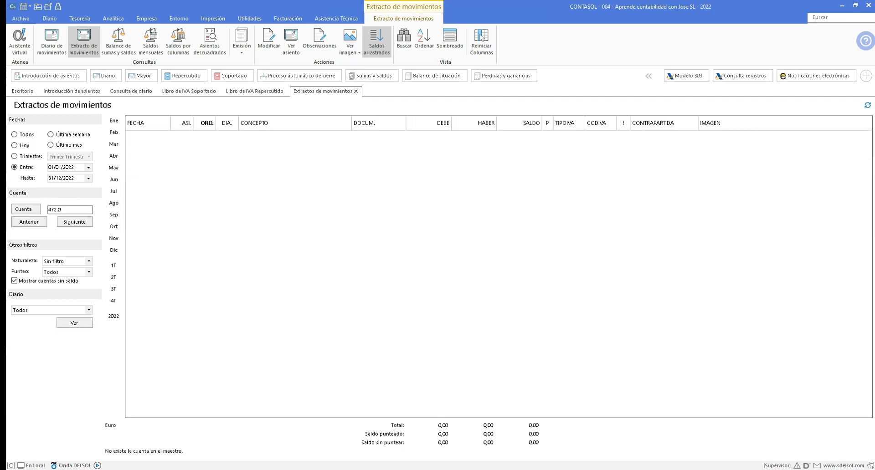
key(Return)
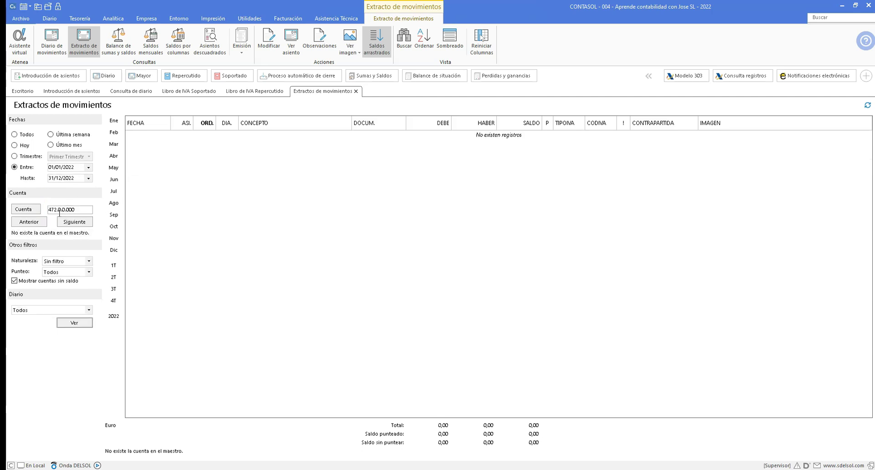
click(78, 227)
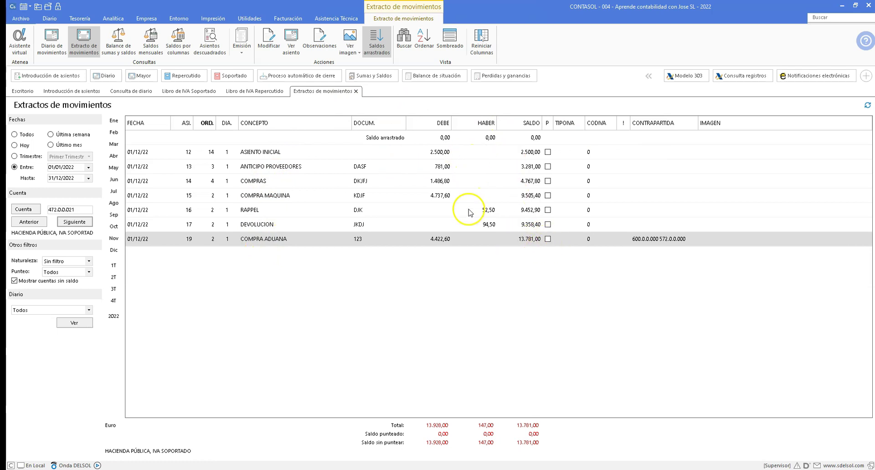
Step: Examine the debit and credit movements and the running balance of the input VAT account
click(434, 181)
click(484, 210)
click(487, 238)
click(487, 211)
click(490, 224)
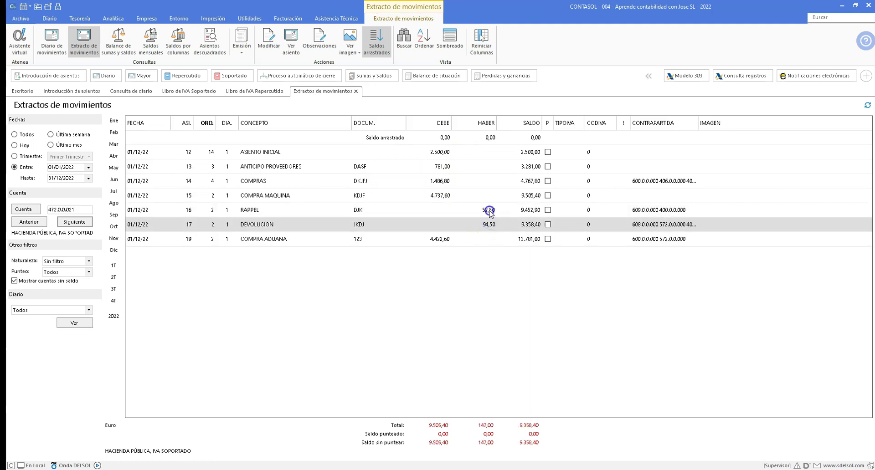
click(488, 211)
click(527, 240)
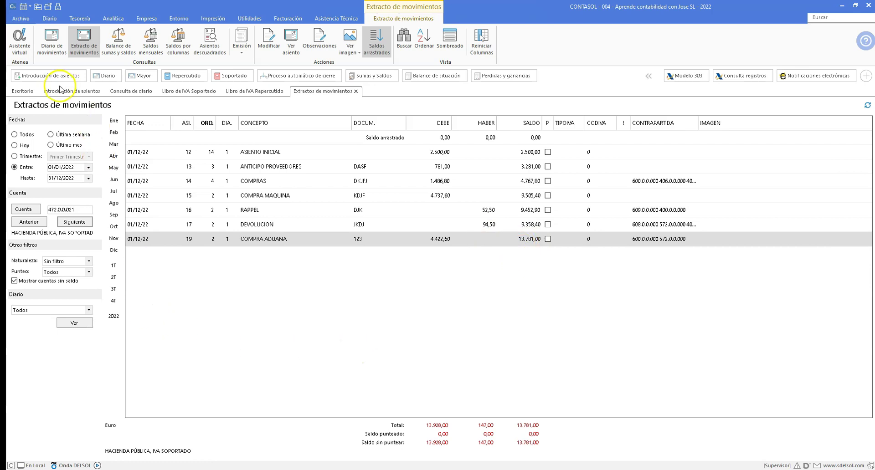
Step: Start a new entry in the General journal dated 30/12/2022
click(87, 91)
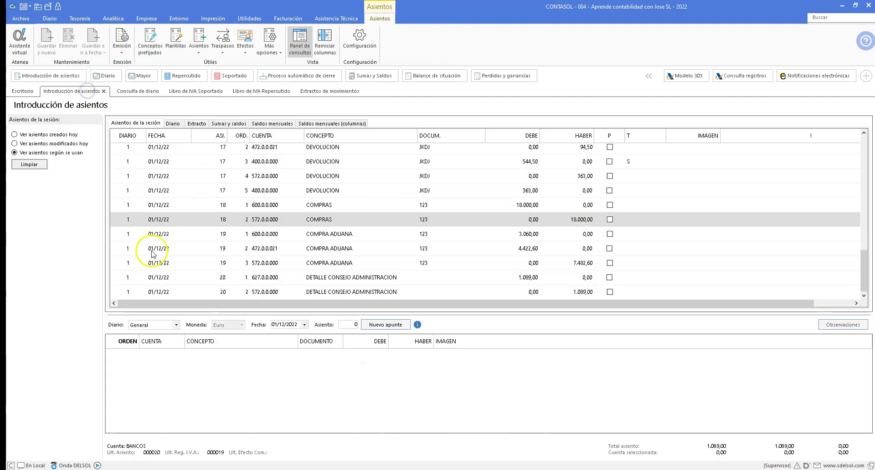
click(297, 325)
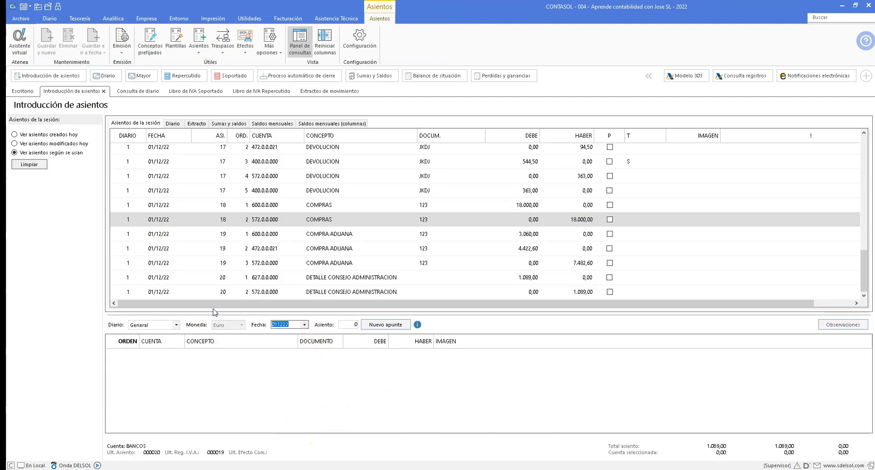
text(30/12/20)
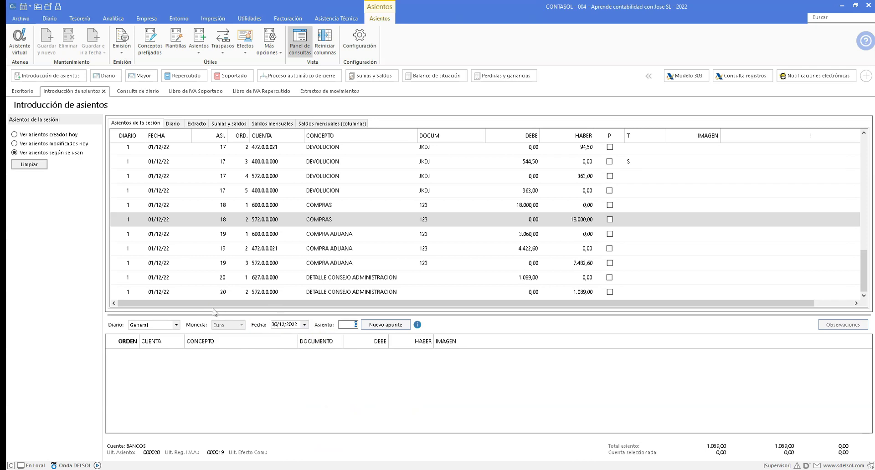
key(Return)
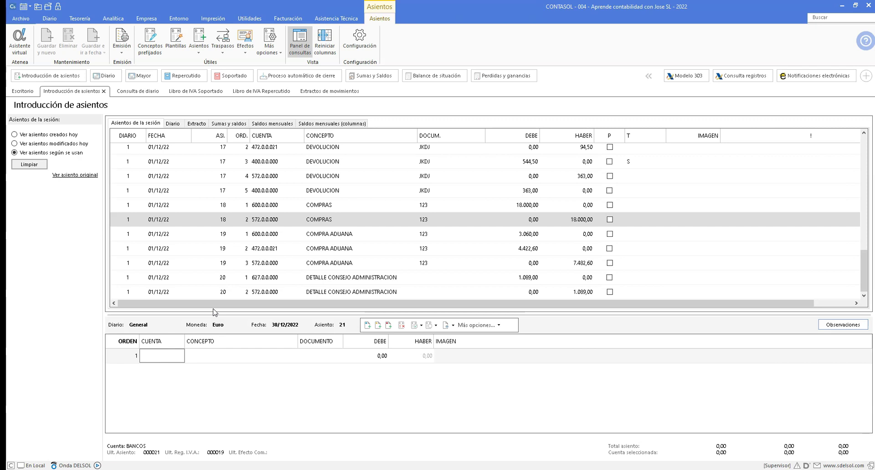
Step: Begin the entry's first line with account 472.0.0.021, concept LIQUIDACION IVA and document 4T22
text(472.21)
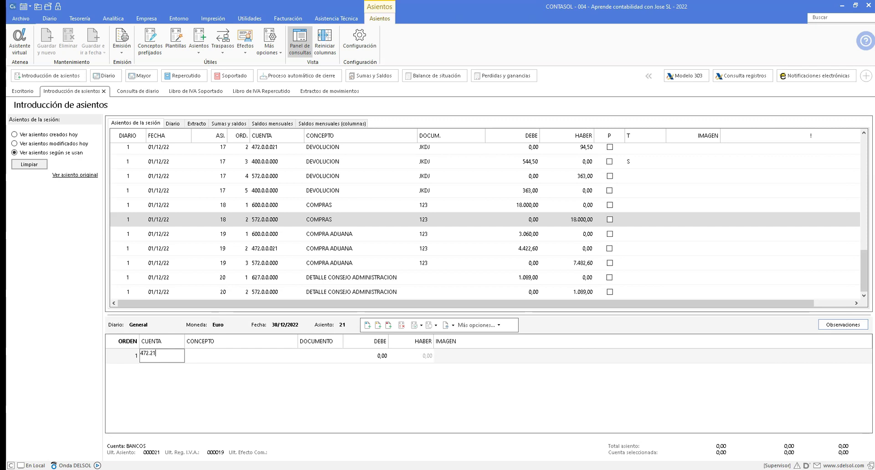
key(Return)
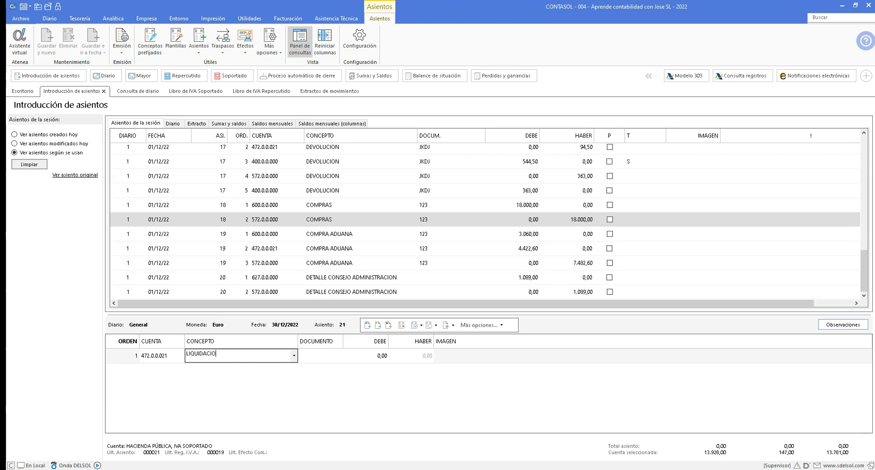
key(Return)
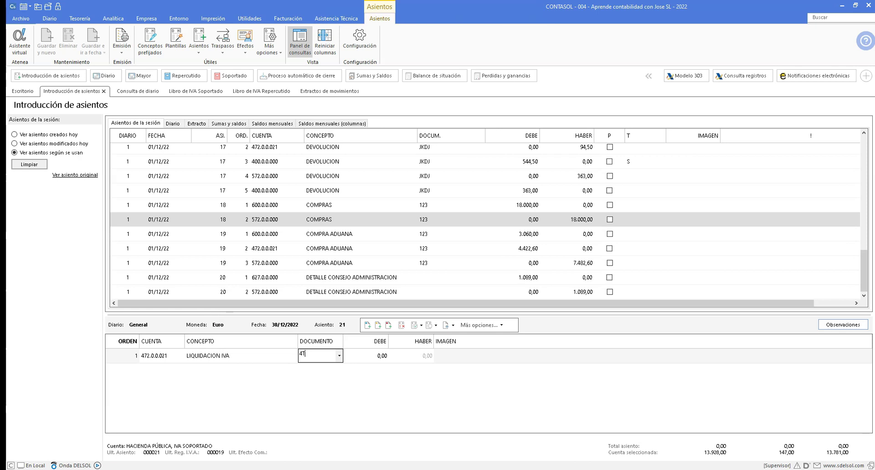
key(Return)
key(Return)
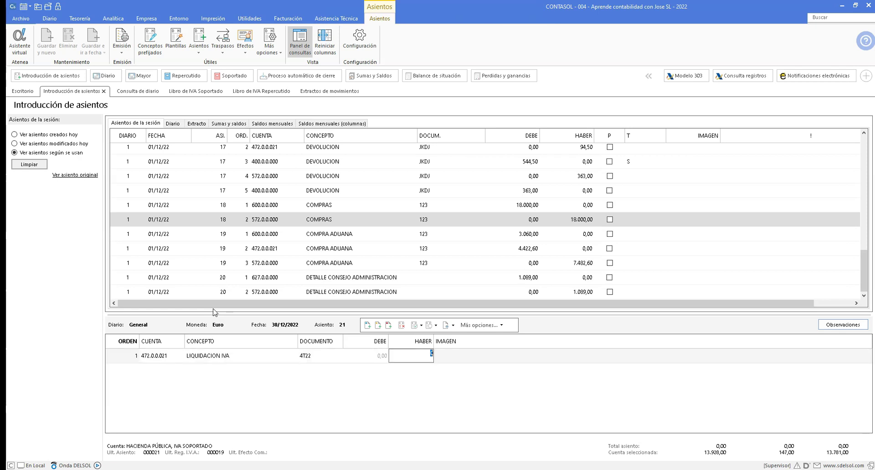
Step: Check the input VAT account's balance in the movements extract and credit 13.781,00 on the entry's first line
click(132, 91)
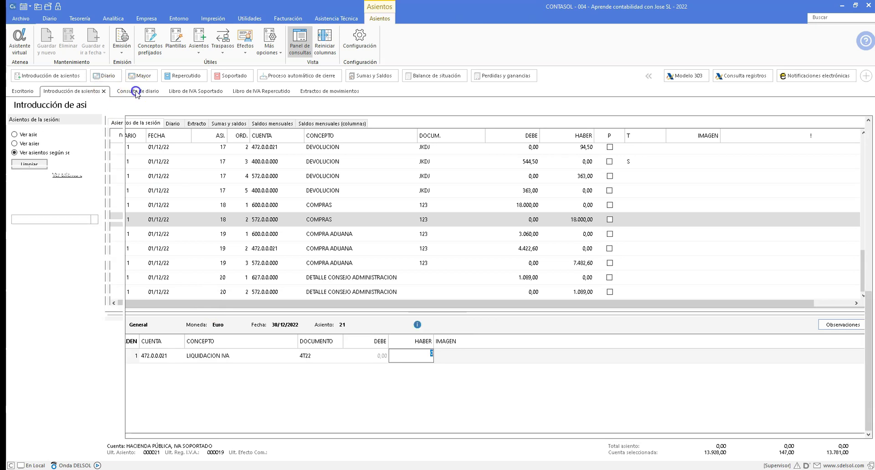
click(318, 93)
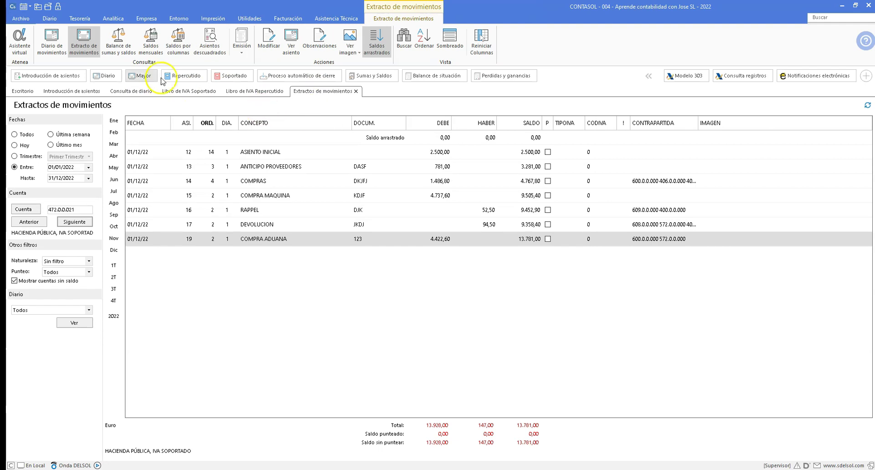
click(85, 97)
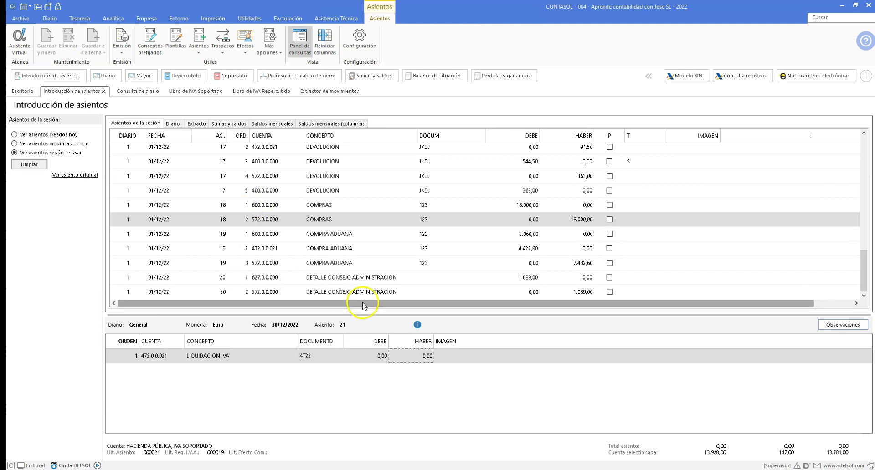
click(412, 357)
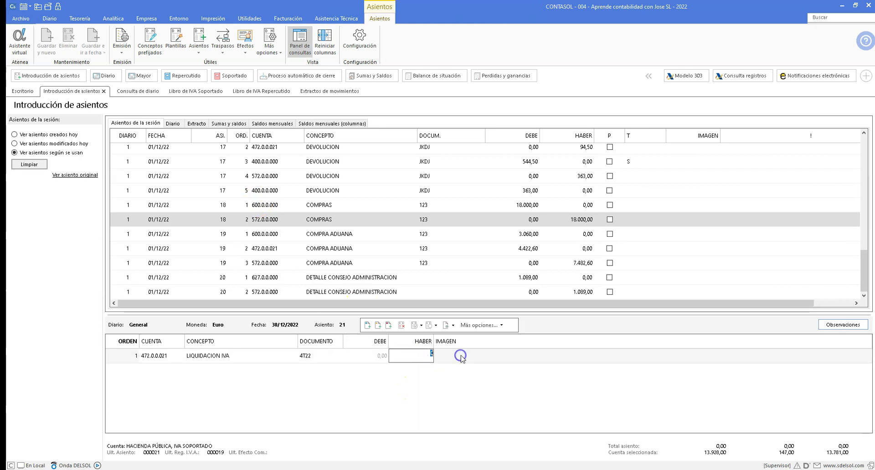
key(Return)
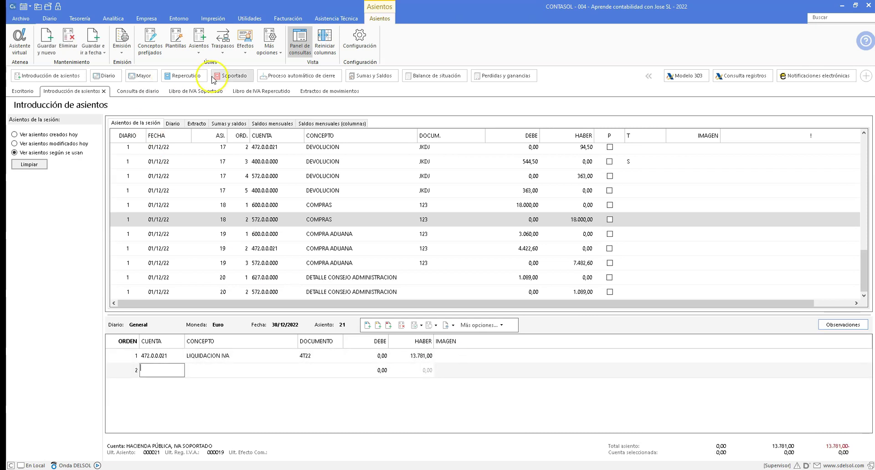
Step: Display the 2022 movements extract of the output VAT account 477.0.0.021
click(331, 91)
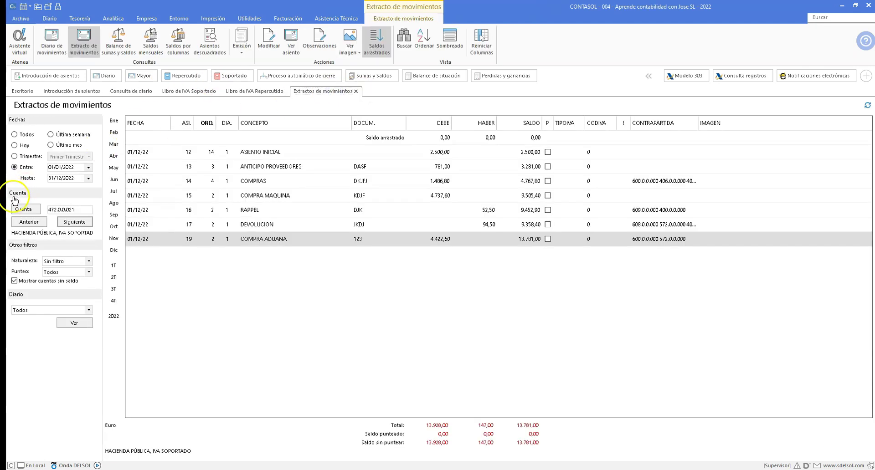
click(82, 208)
click(79, 222)
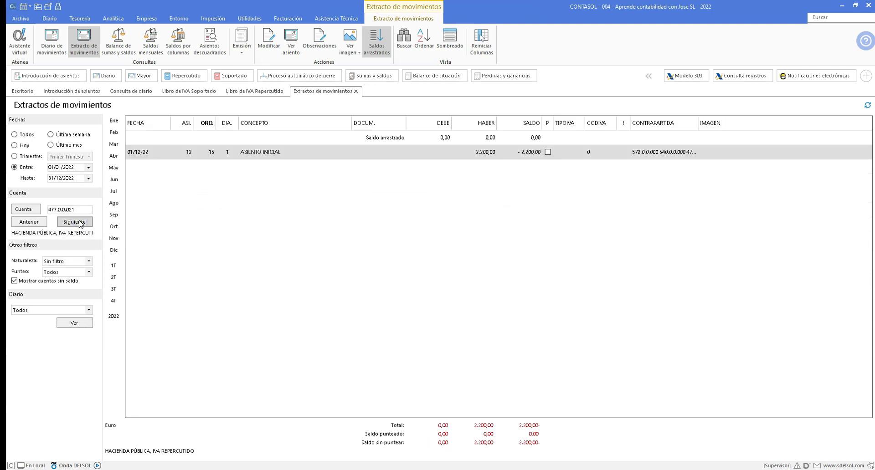
click(72, 219)
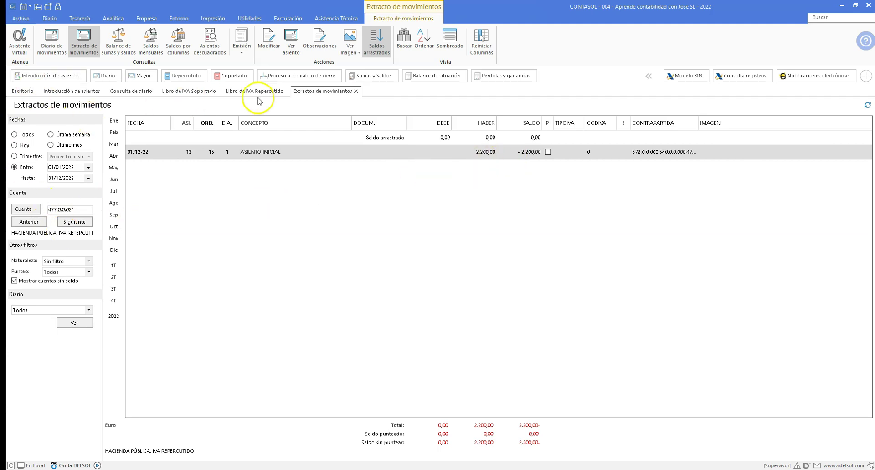
Step: Add a second entry line debiting 2.200,00 to account 477.0.0.021 with concept LIQUIDACION IVA and document 4T22
click(78, 91)
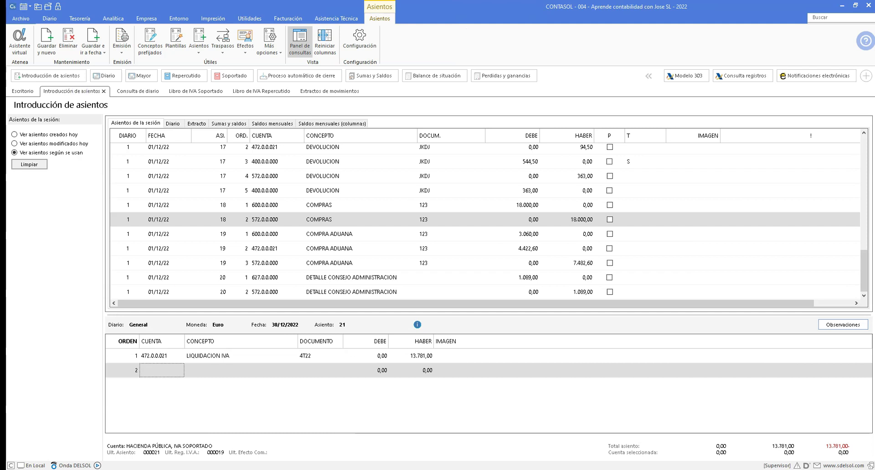
click(155, 370)
text(477.0.0.02)
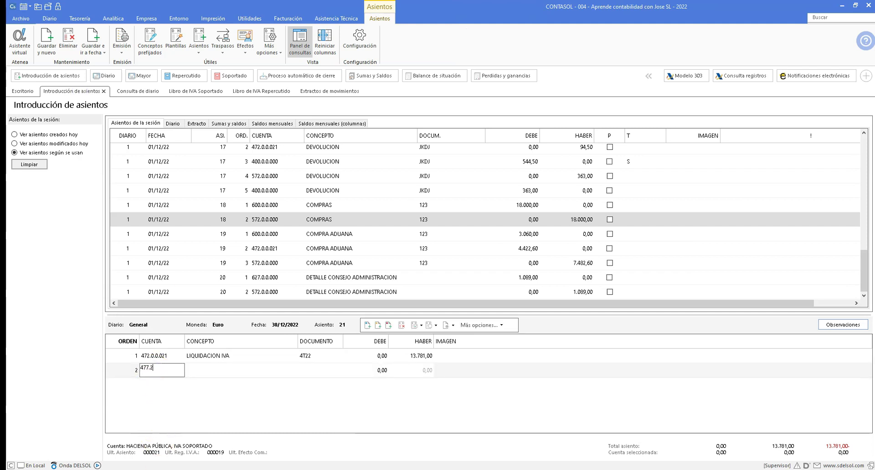
text(1)
key(Return)
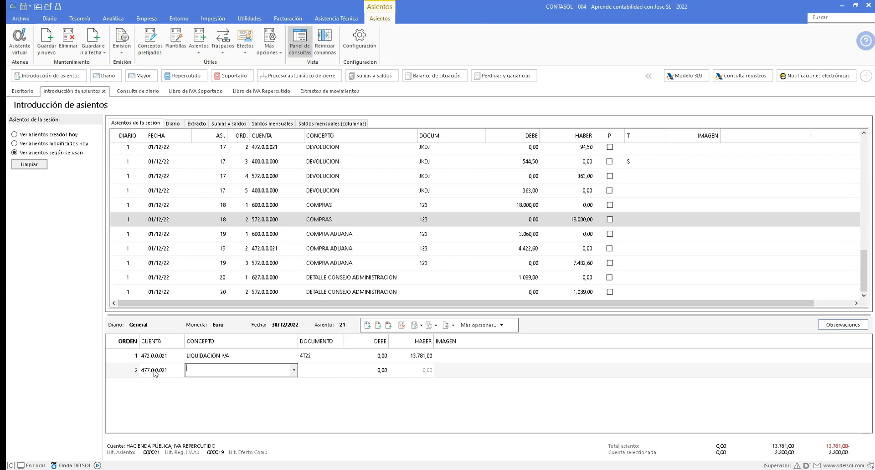
text(LIQUIDACION IVA)
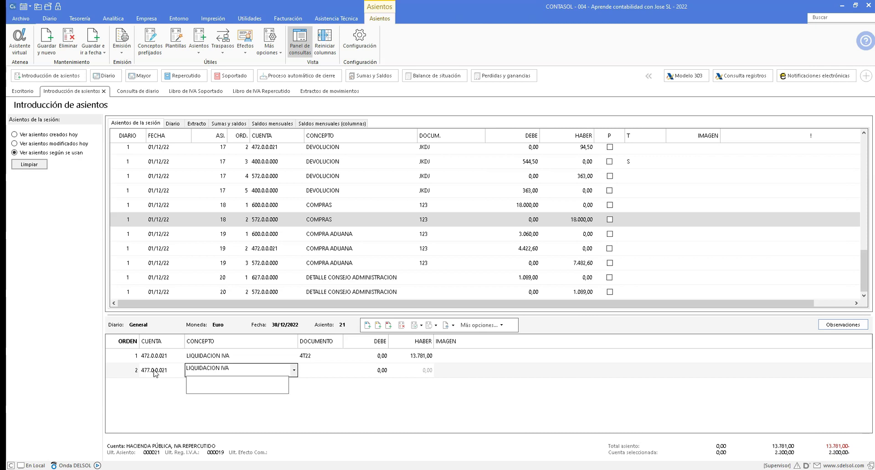
key(Return)
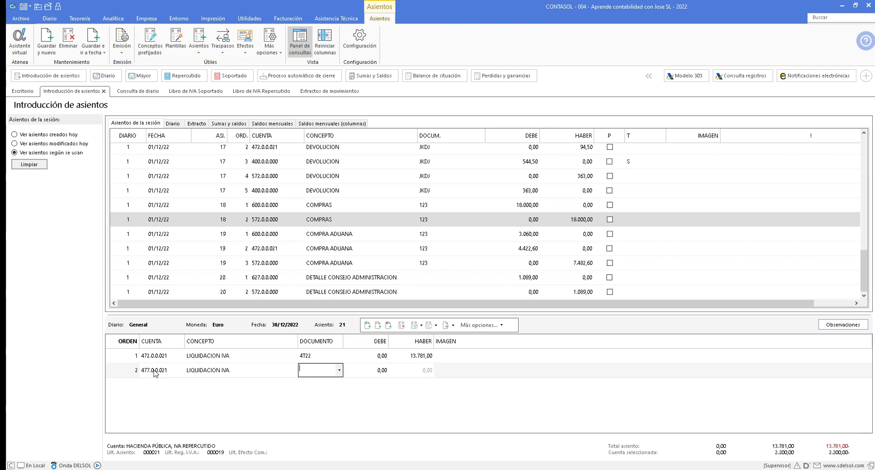
text(4T22)
key(Return)
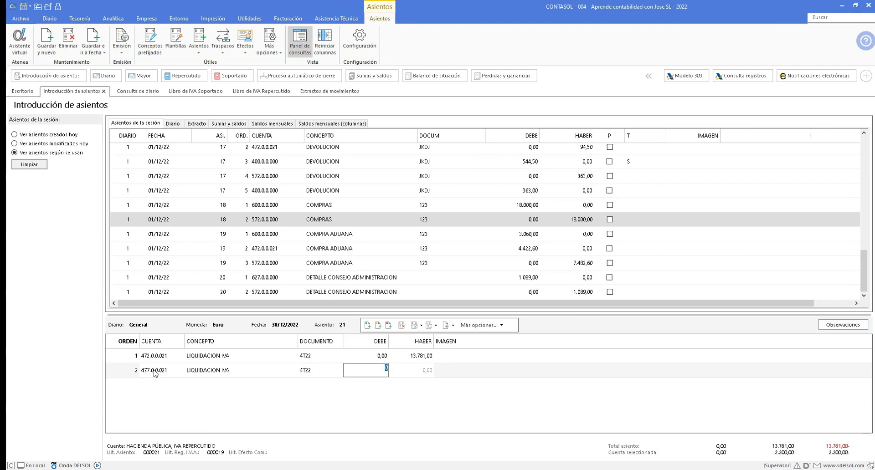
key(Return)
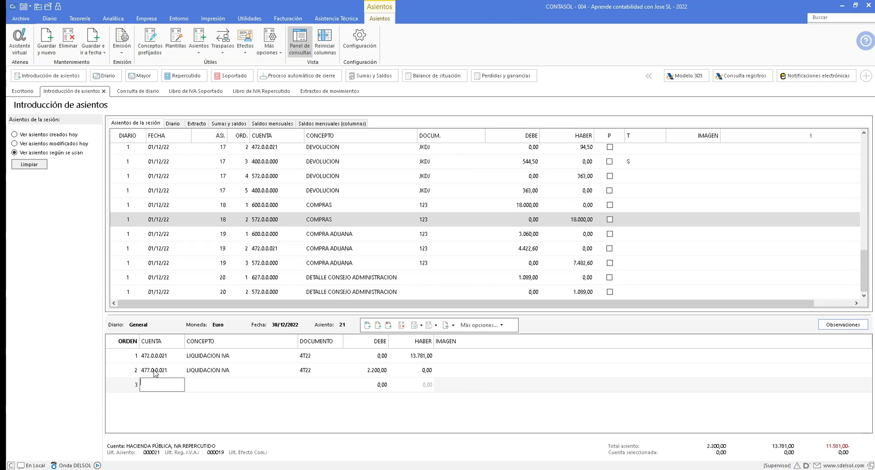
Step: Add a third line debiting 11.581,00 to account 470.0.0.000, with LIQUIDACION IVA and 4T22, and save the entry
key(Return)
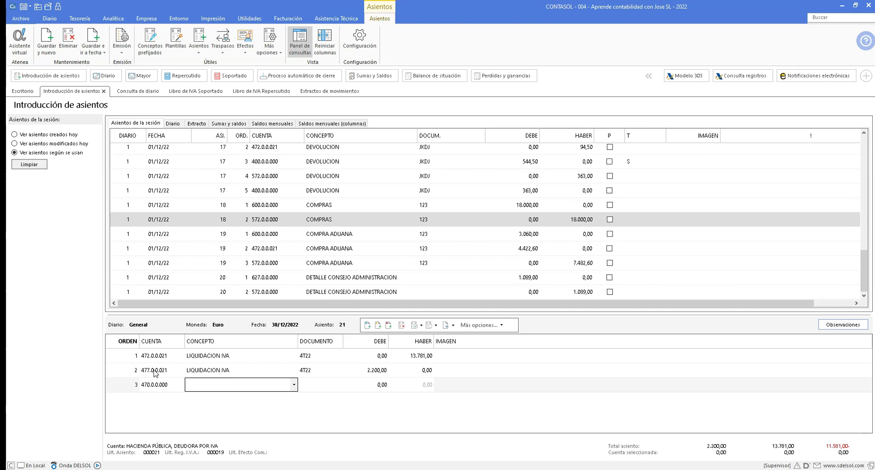
text(L)
key(Return)
key(Return)
key(Return)
key(Return)
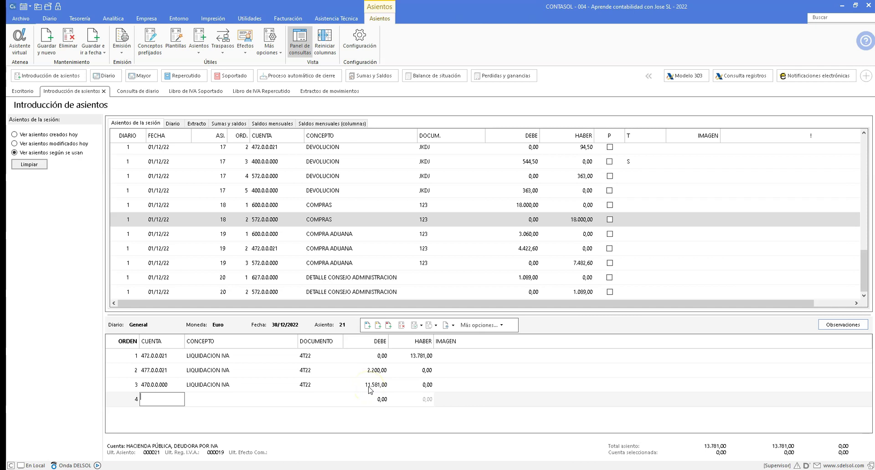
key(F5)
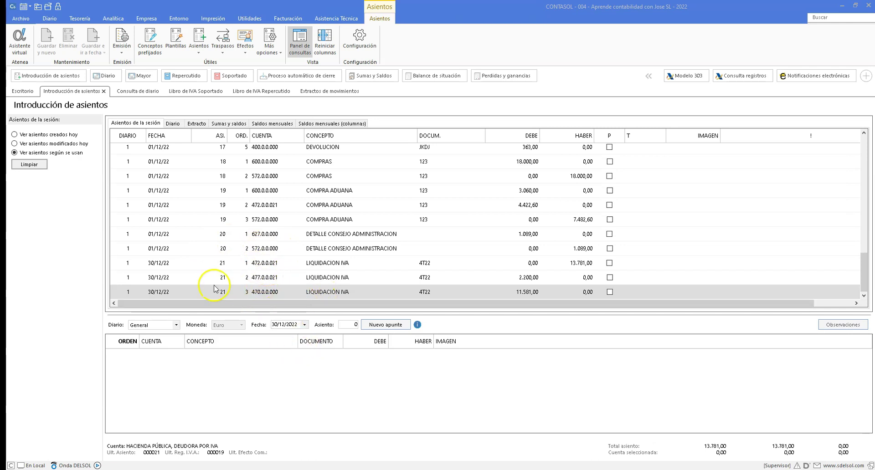
Step: Examine the account, concept and debit amount on the 470.0.0.000 line of the saved VAT settlement entry
click(263, 292)
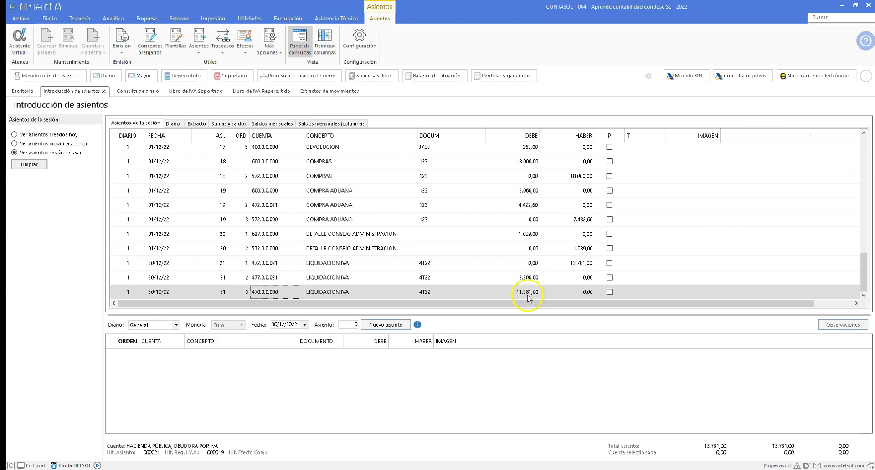
click(360, 296)
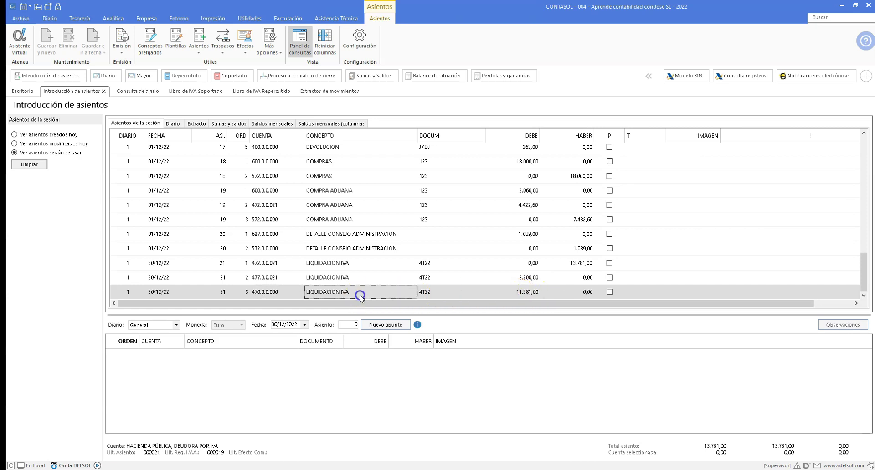
click(510, 291)
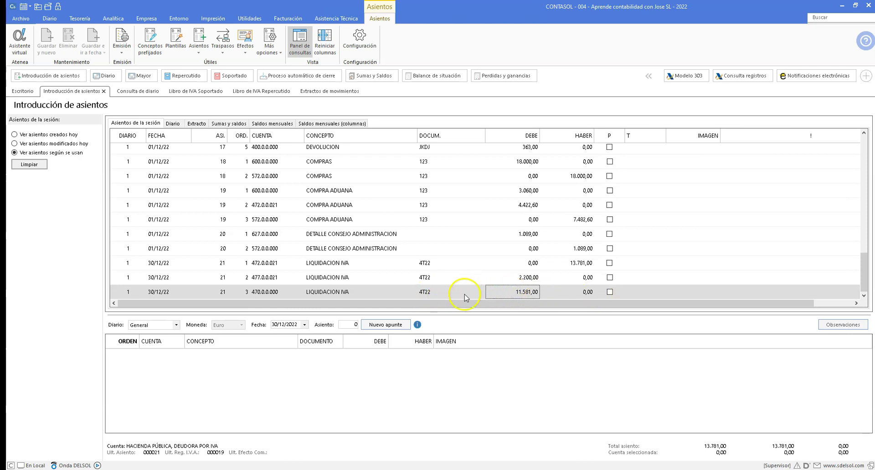
click(256, 291)
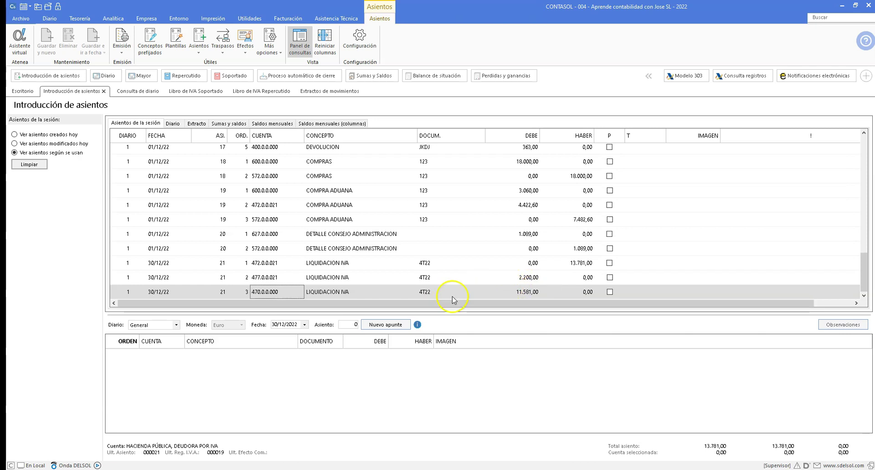
click(257, 292)
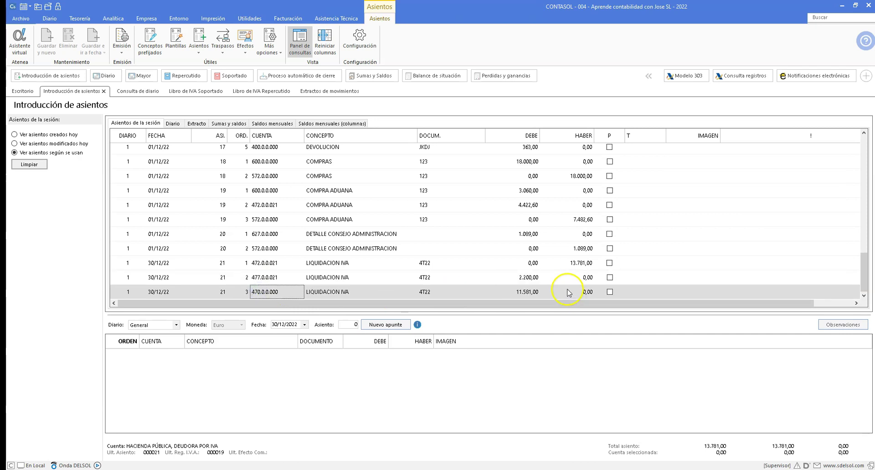
click(526, 293)
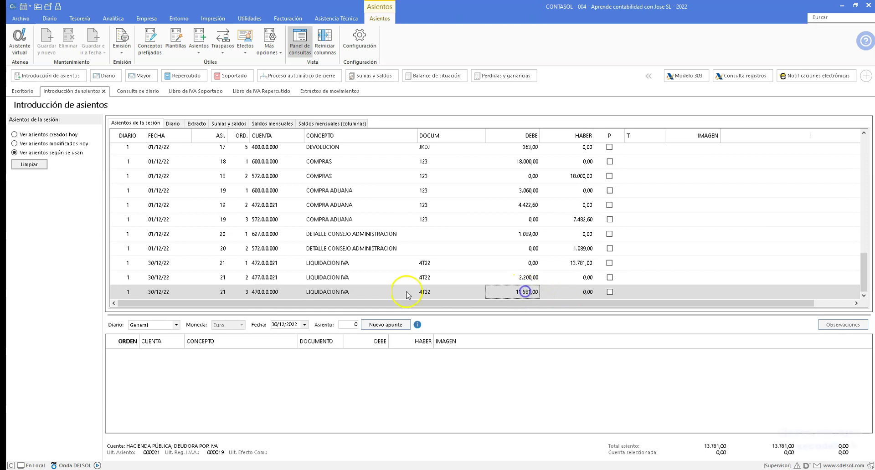
click(281, 294)
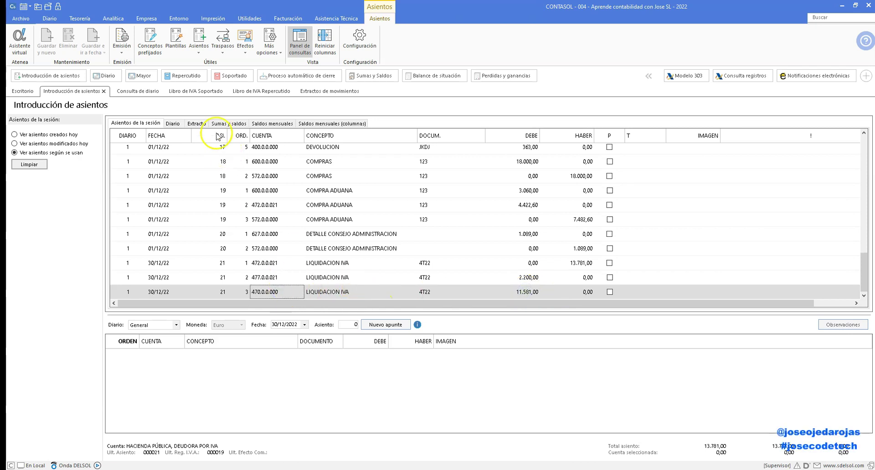
Step: Try to preview the IVA Repercutido report of issued invoices for 01/01/2022 to 31/12/2022, and close the print dialog
click(210, 19)
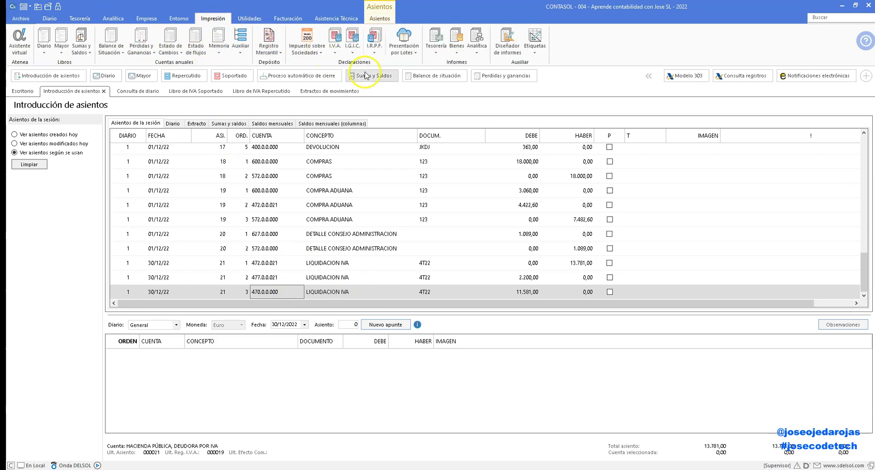
click(336, 50)
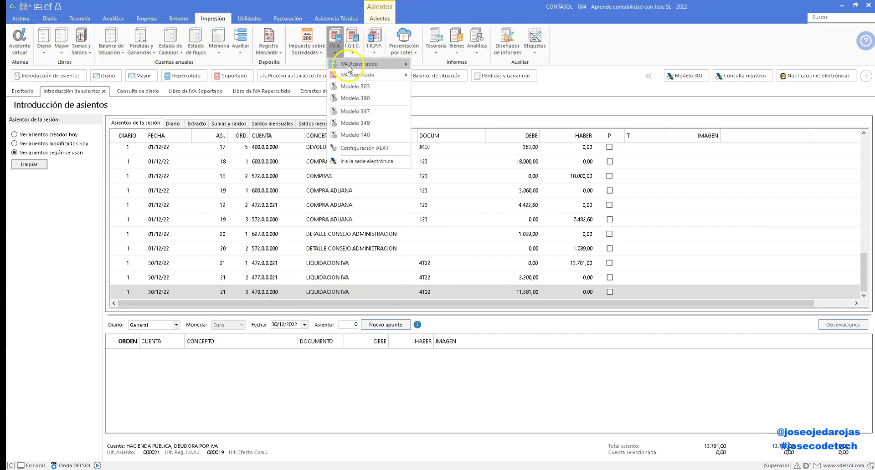
mouse_move(357, 64)
click(459, 68)
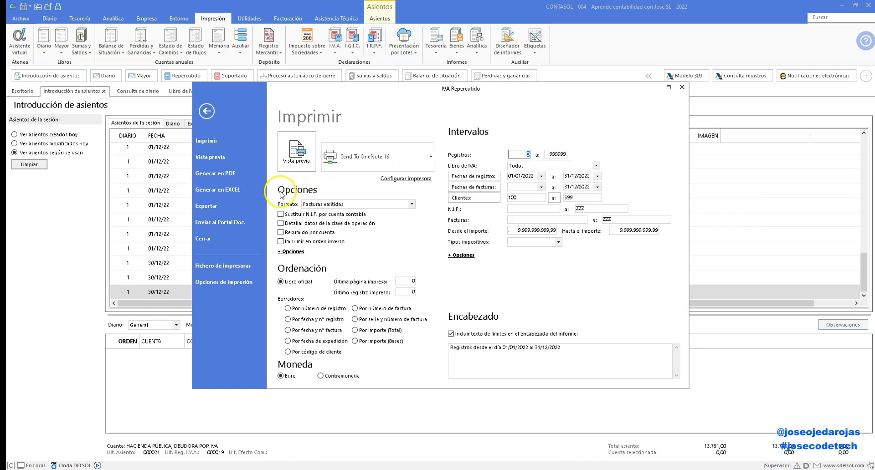
click(296, 153)
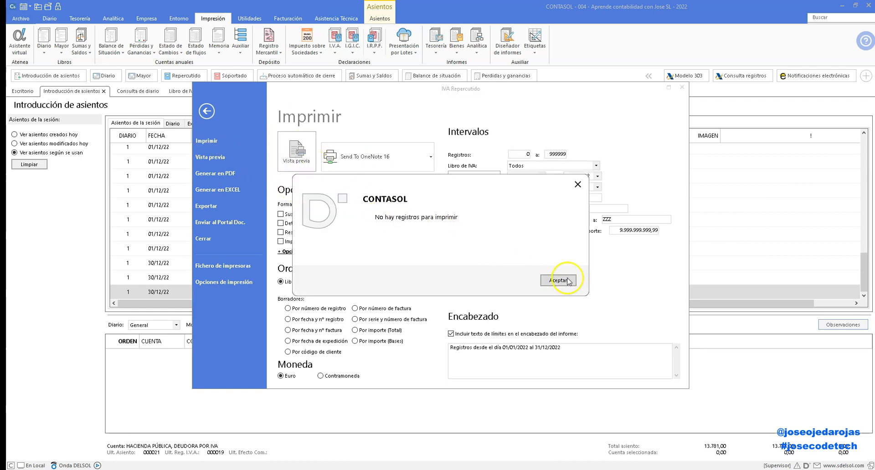
click(564, 280)
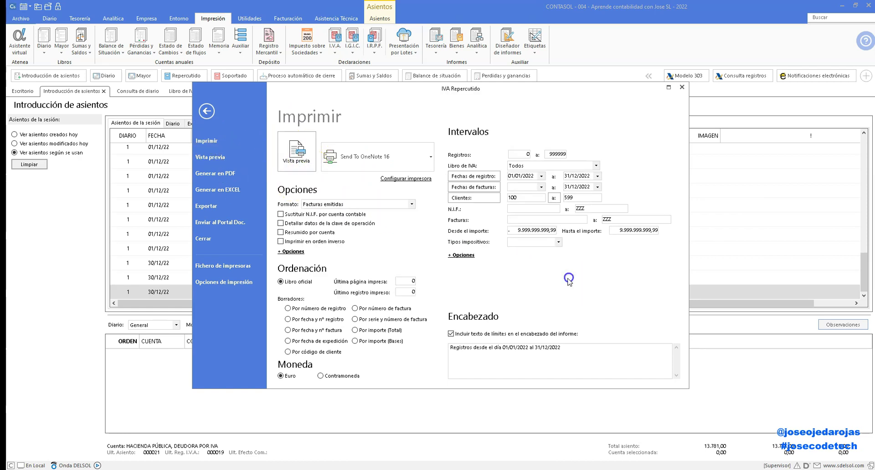
click(206, 111)
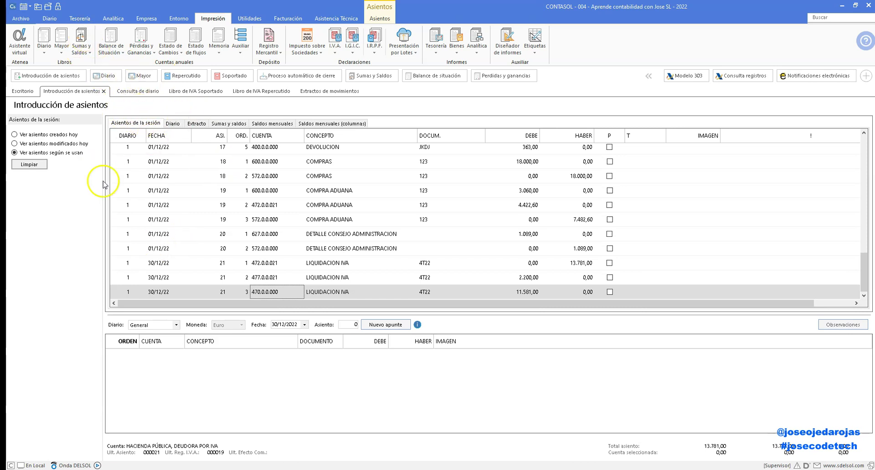
Step: Examine the 472.0.0.021 input VAT lines of the COMPRAS and COMPRA MAQUINA entries, comparing their accounts, concepts and debit amounts
scroll(165, 175, up, 10)
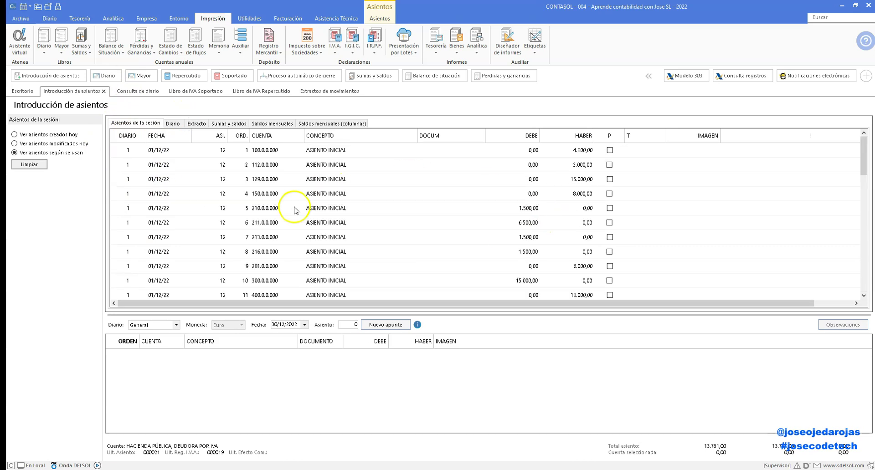
scroll(271, 223, down, 4)
scroll(275, 244, down, 2)
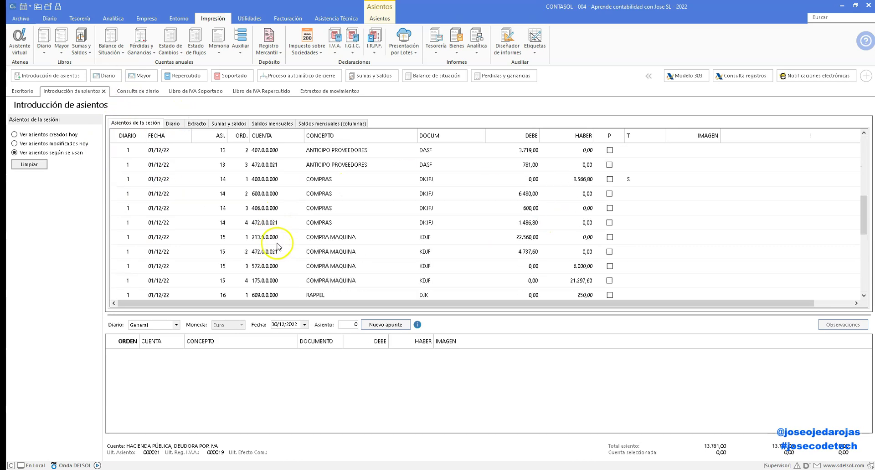
click(267, 221)
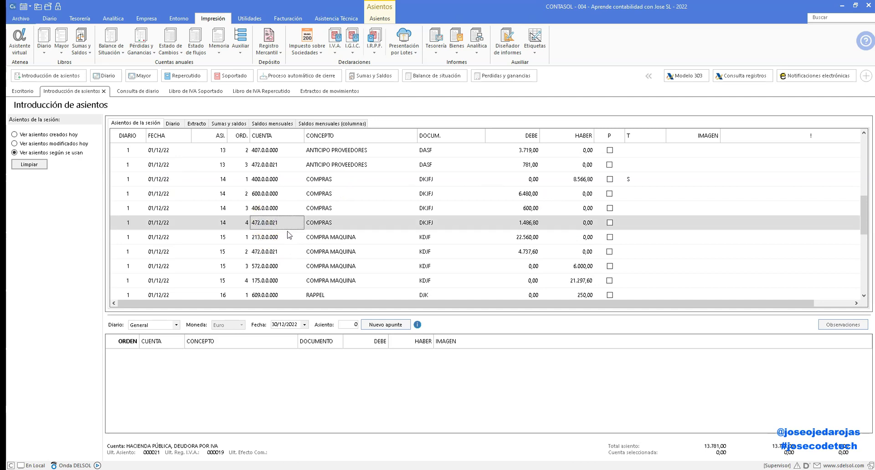
click(257, 252)
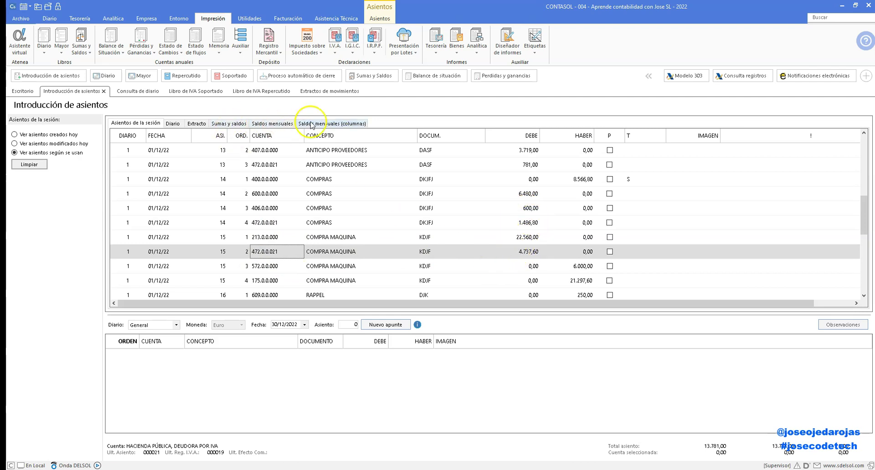
click(277, 222)
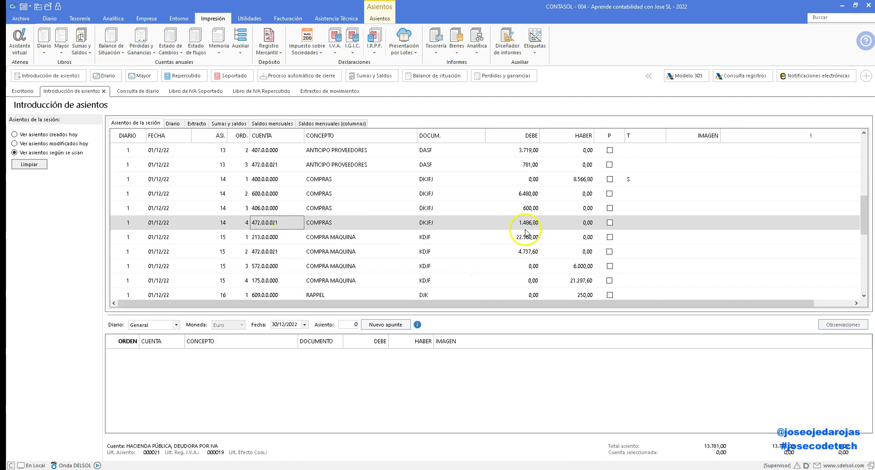
click(516, 253)
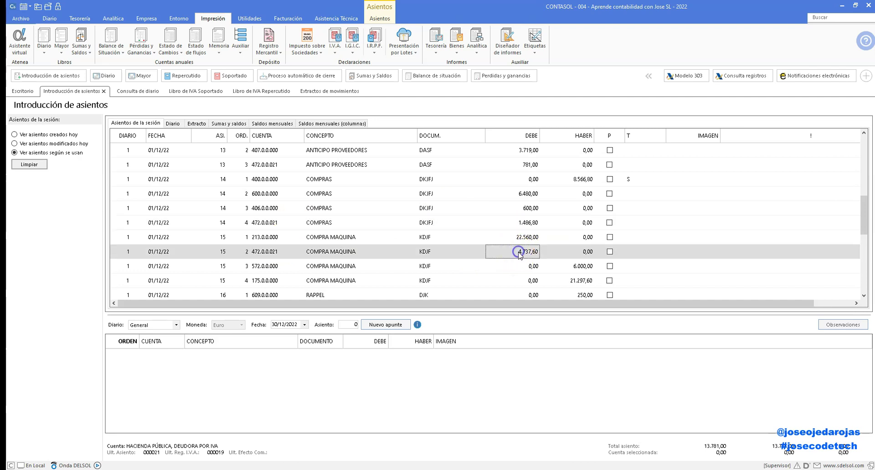
click(259, 223)
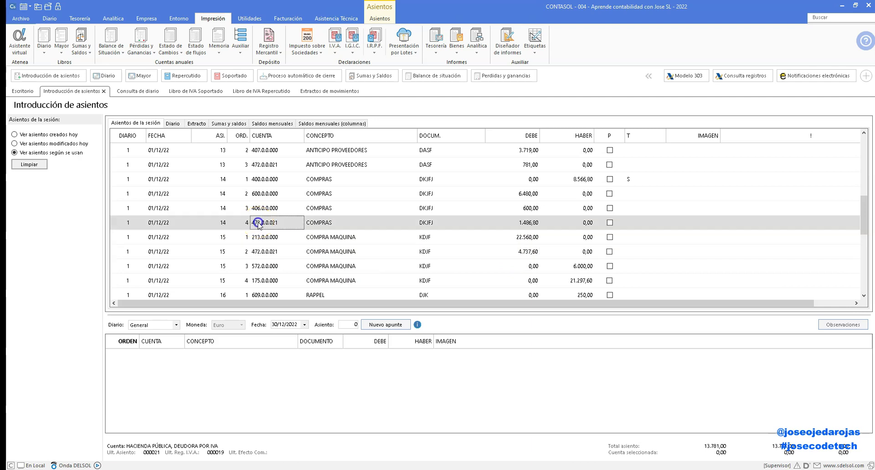
click(261, 251)
click(264, 222)
click(349, 250)
click(345, 255)
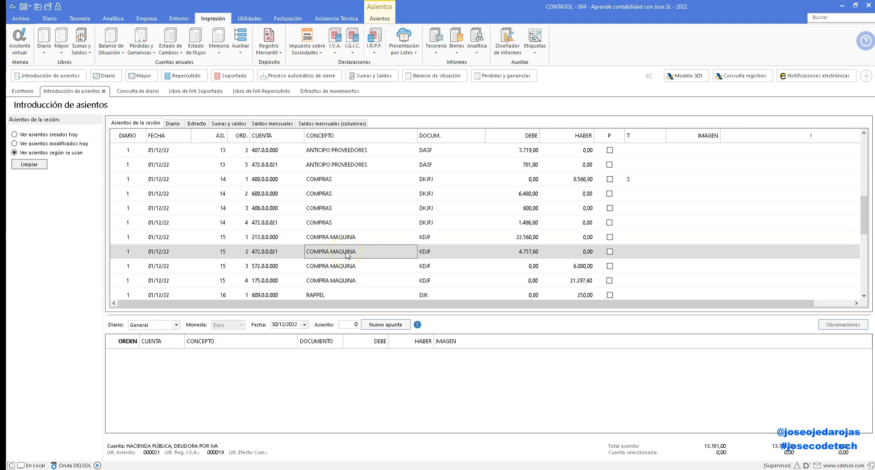